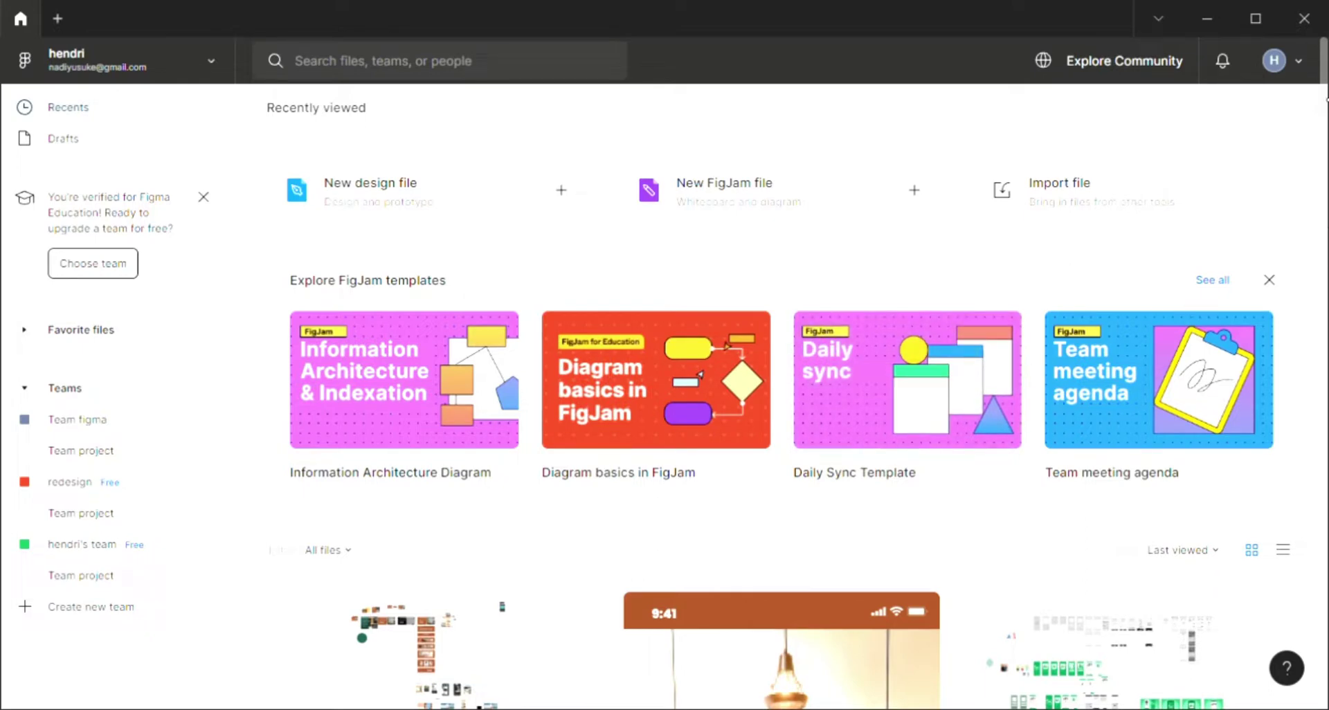
# - Scroll through the Figma dashboard's file list
pyautogui.moveTo(1321, 97)
pyautogui.mouseDown()
pyautogui.moveTo(1323, 204)
pyautogui.moveTo(1313, 130)
pyautogui.mouseUp()
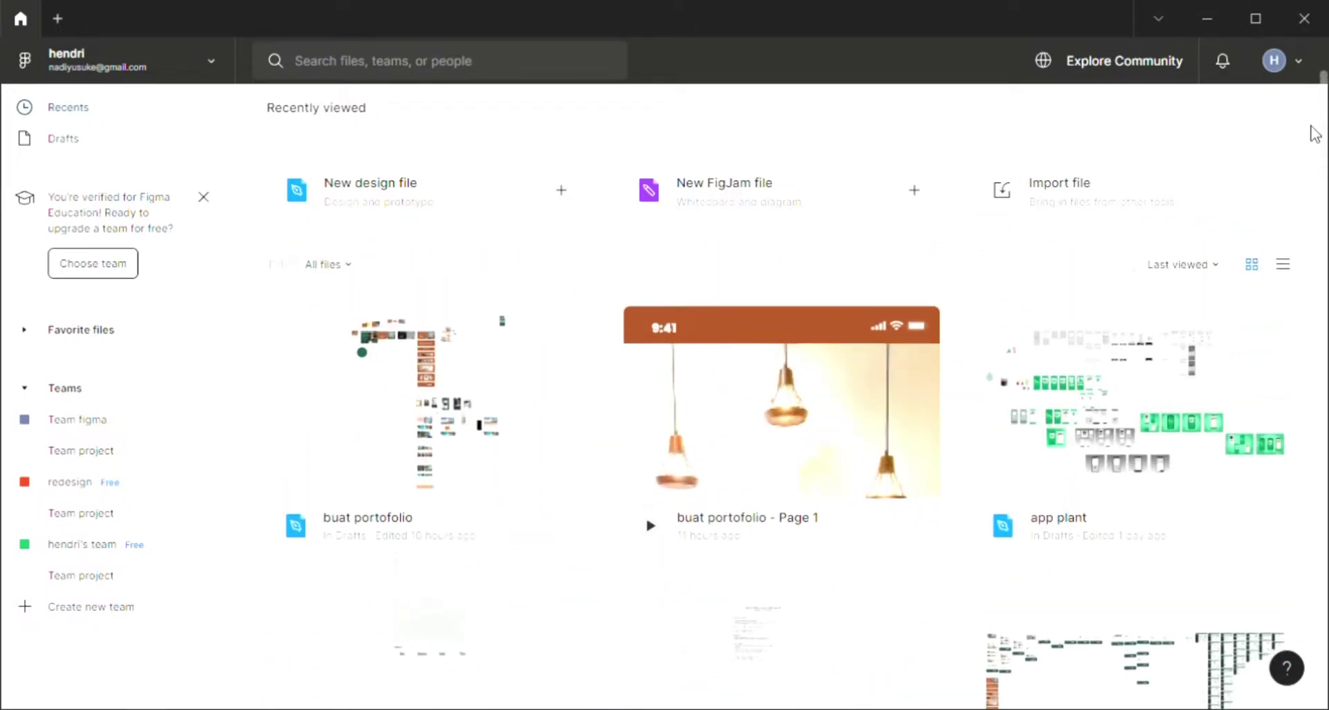
pyautogui.moveTo(1314, 130); pyautogui.dragTo(1323, 221)
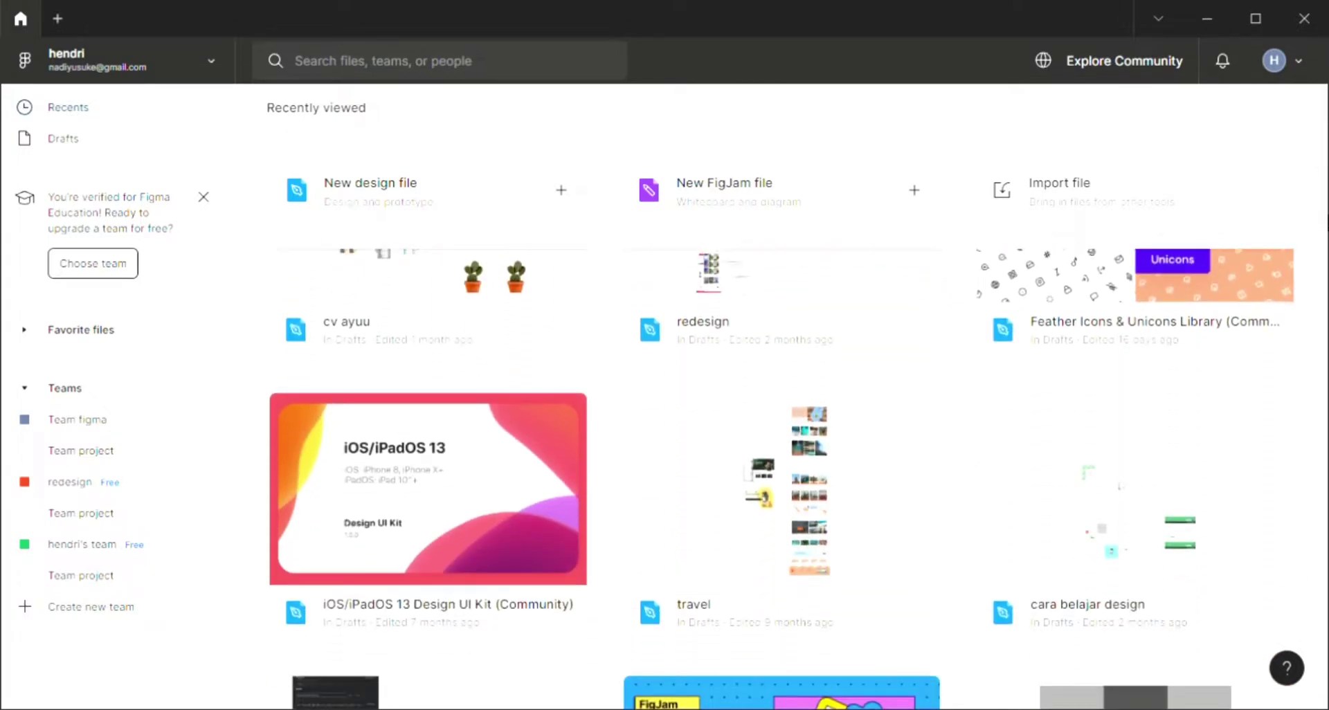
pyautogui.moveTo(1323, 221); pyautogui.dragTo(1323, 302)
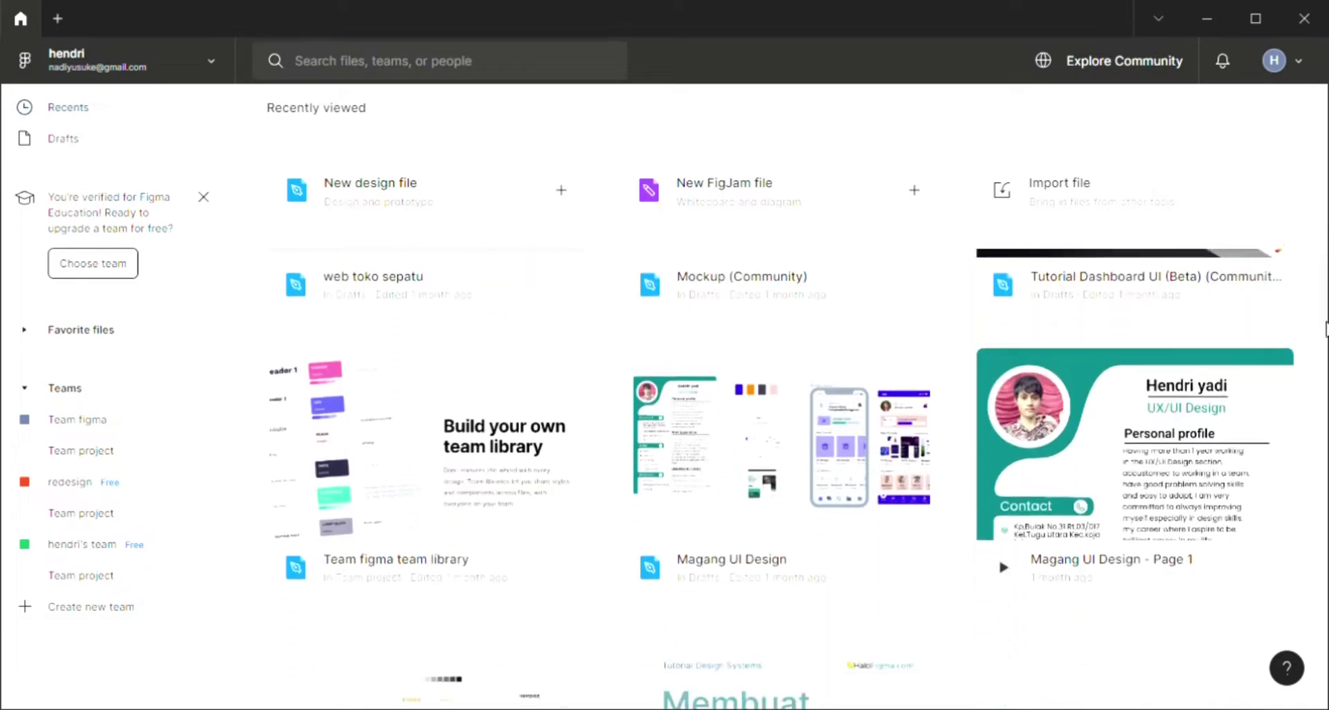
pyautogui.moveTo(1324, 305)
pyautogui.mouseDown()
pyautogui.moveTo(1280, 145)
pyautogui.moveTo(1324, 80)
pyautogui.mouseUp()
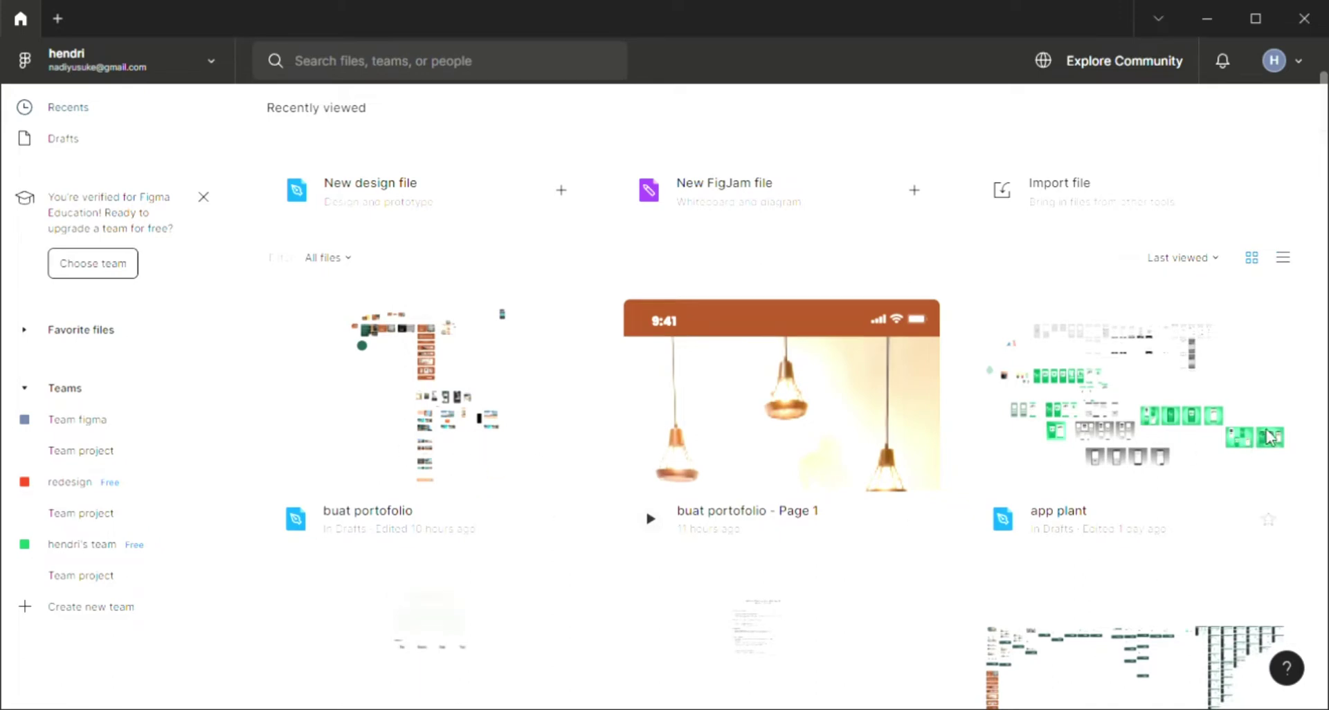
pyautogui.scroll(-5, 1229, 450)
pyautogui.scroll(-1, 971, 606)
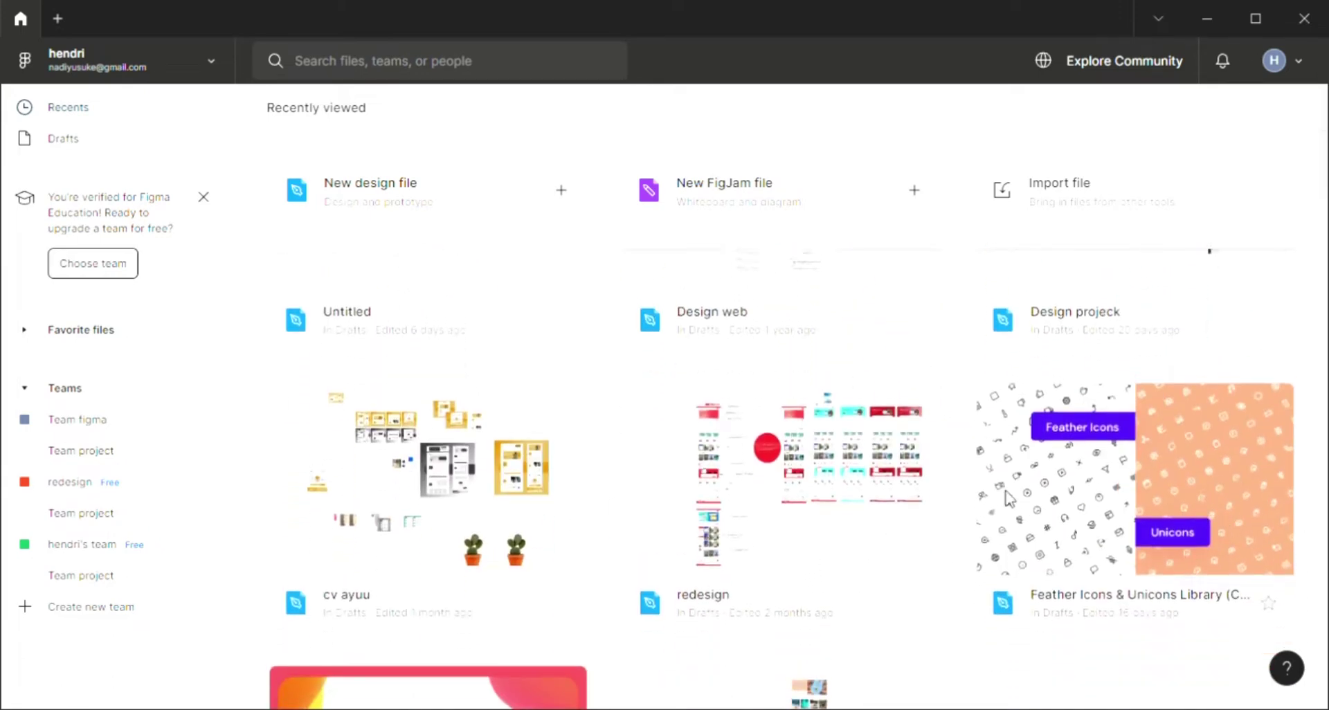
pyautogui.scroll(6, 979, 357)
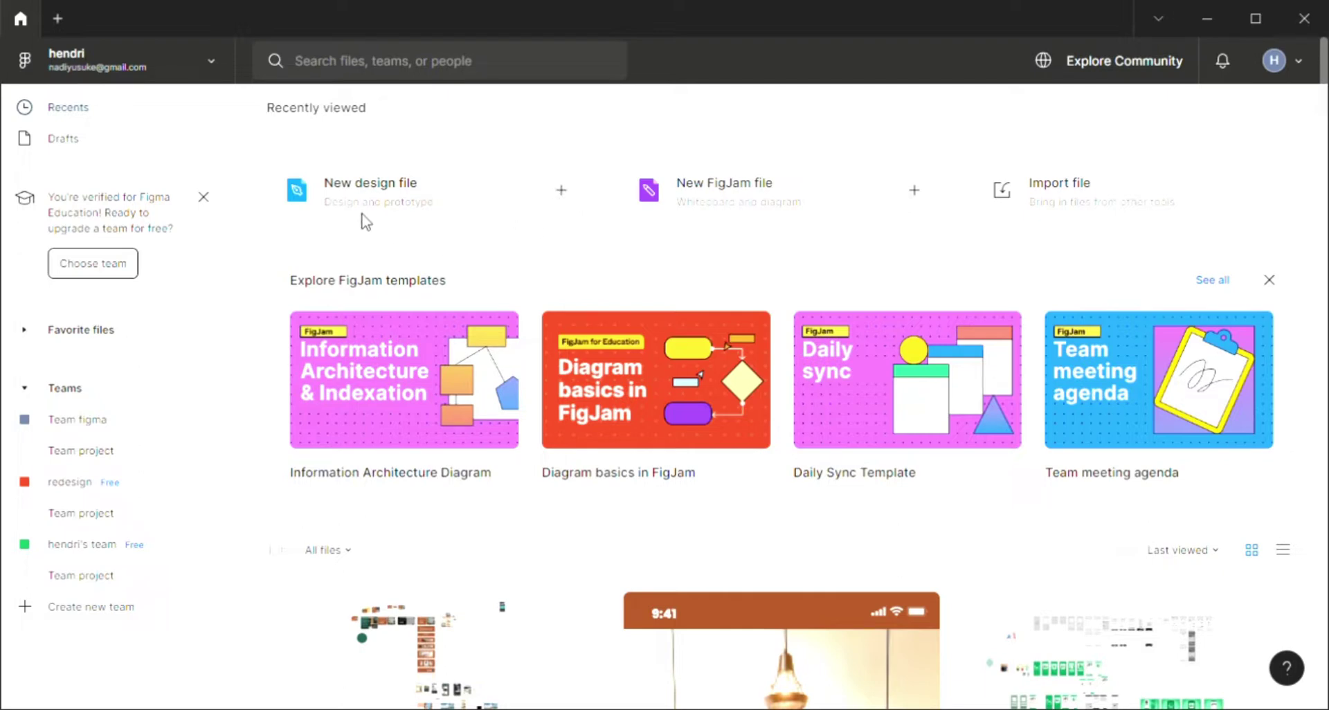
# - Create a new blank design file and glance through the main menu without choosing anything
pyautogui.click(333, 199)
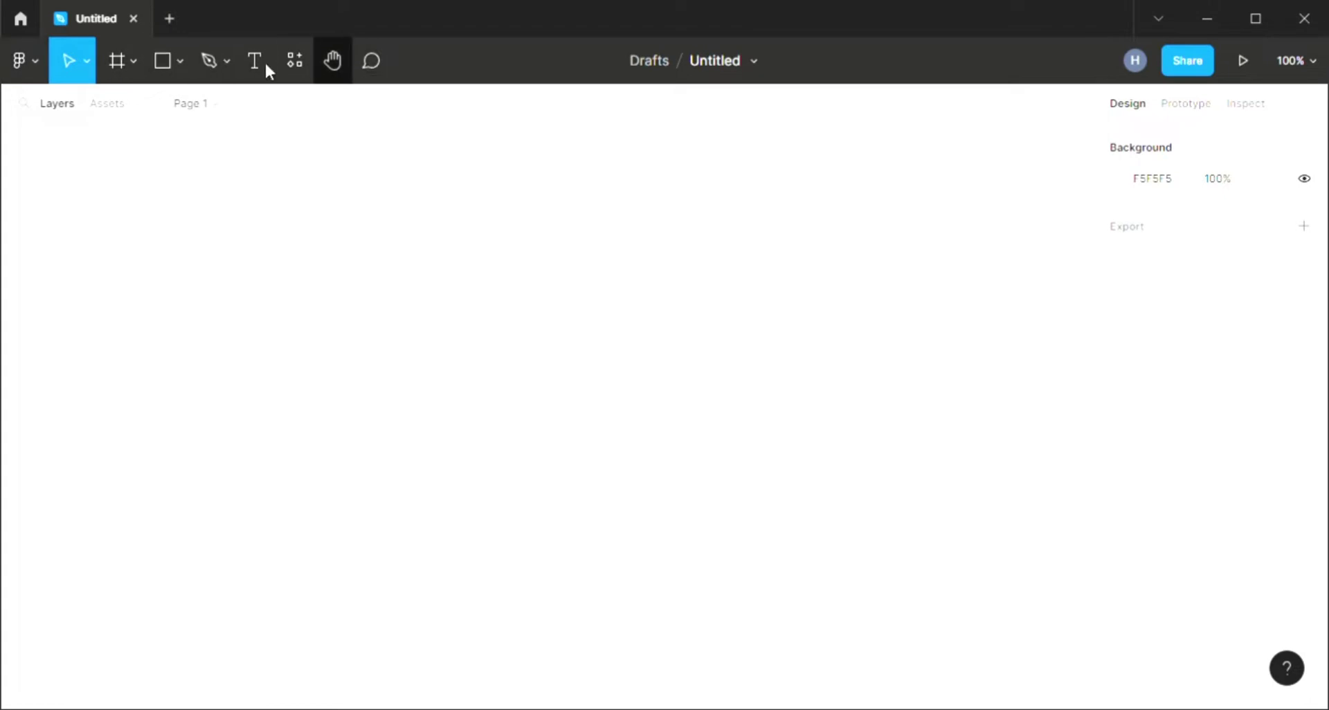
pyautogui.click(19, 62)
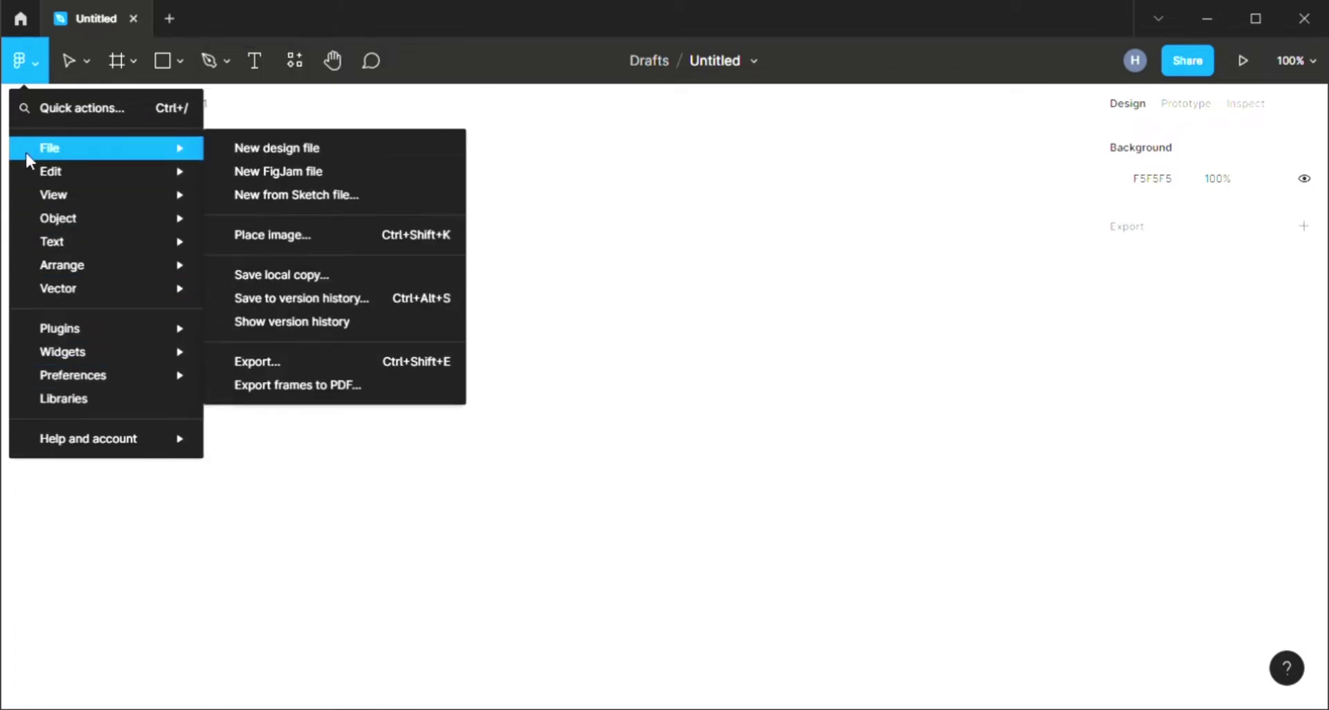
pyautogui.moveTo(49, 147)
pyautogui.click(559, 294)
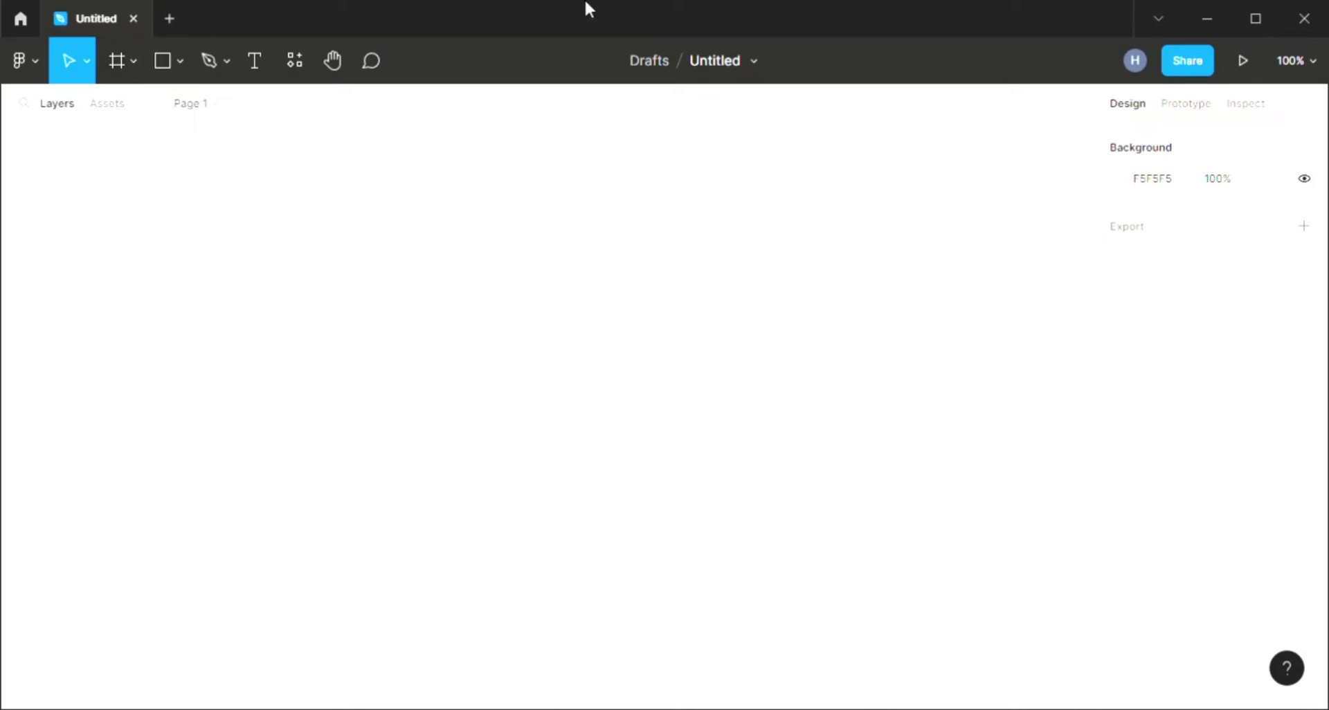
# - Add a 1440 × 1024 Desktop frame from the Frame tool's Desktop presets
pyautogui.click(122, 66)
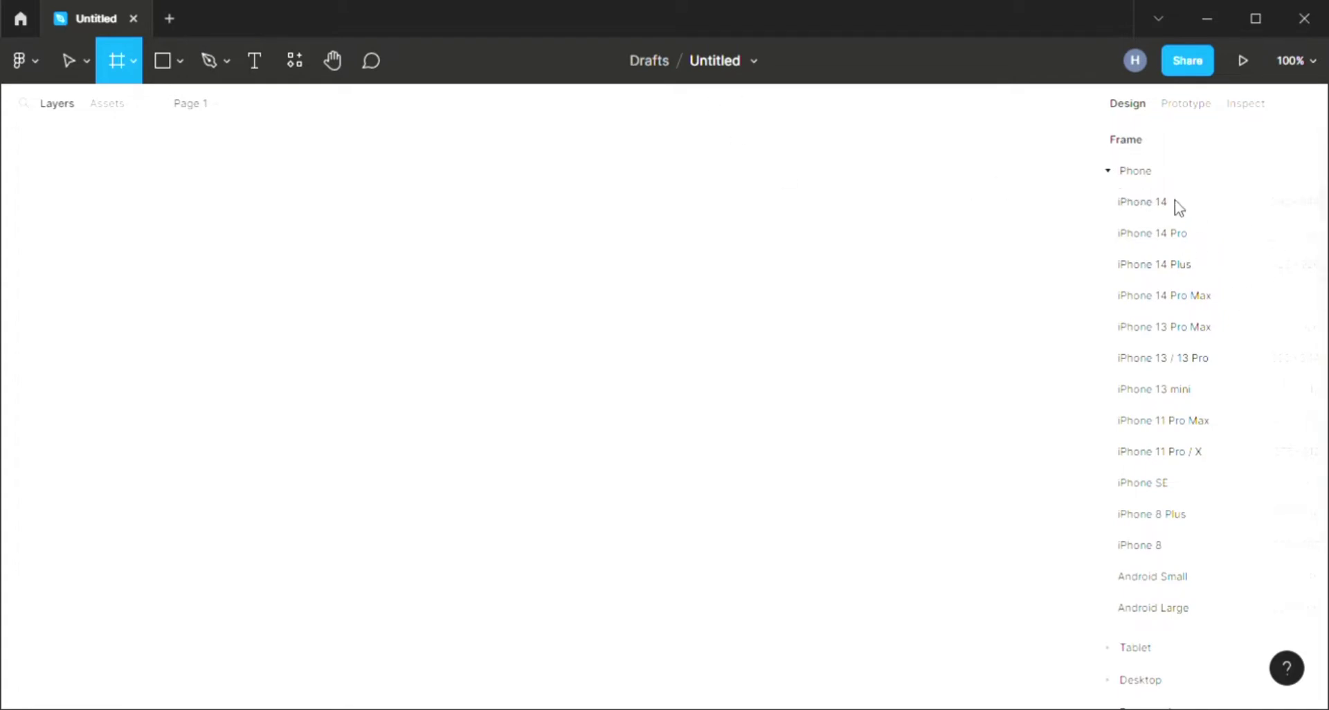
pyautogui.scroll(-2, 1118, 170)
pyautogui.scroll(2, 1118, 170)
pyautogui.click(1108, 171)
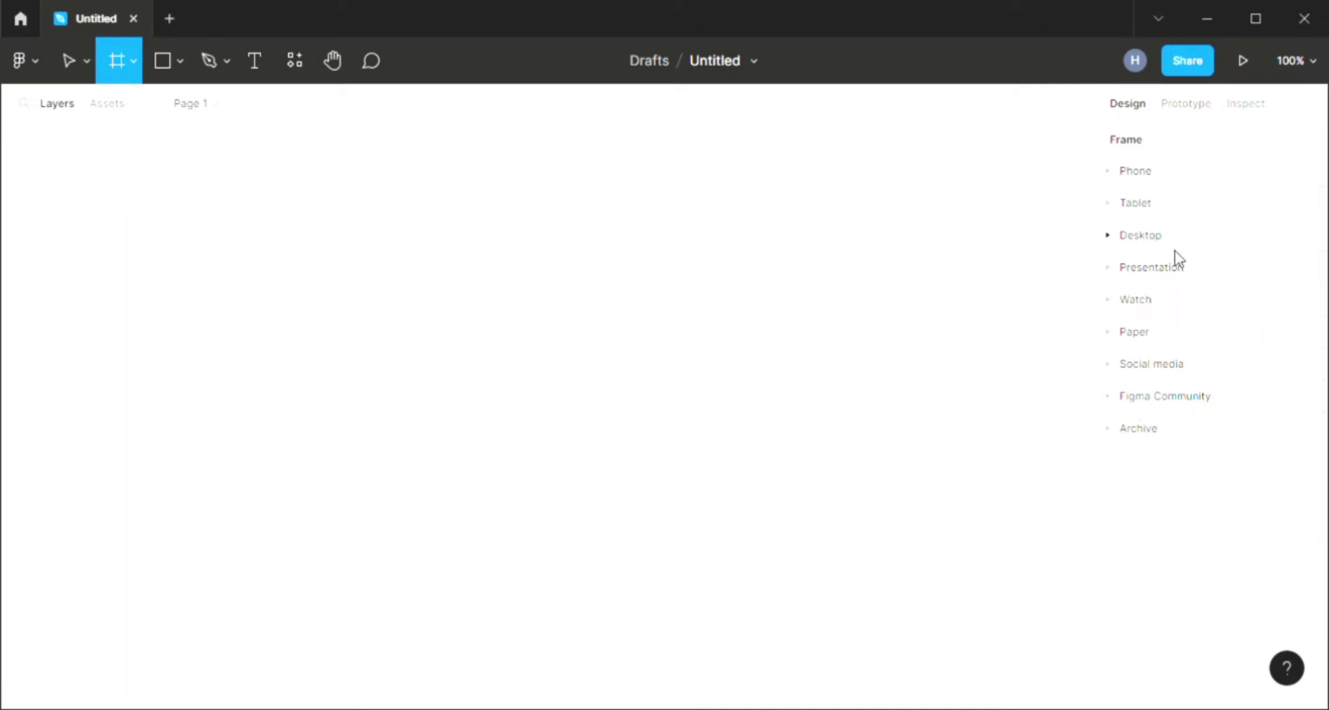
pyautogui.click(1106, 171)
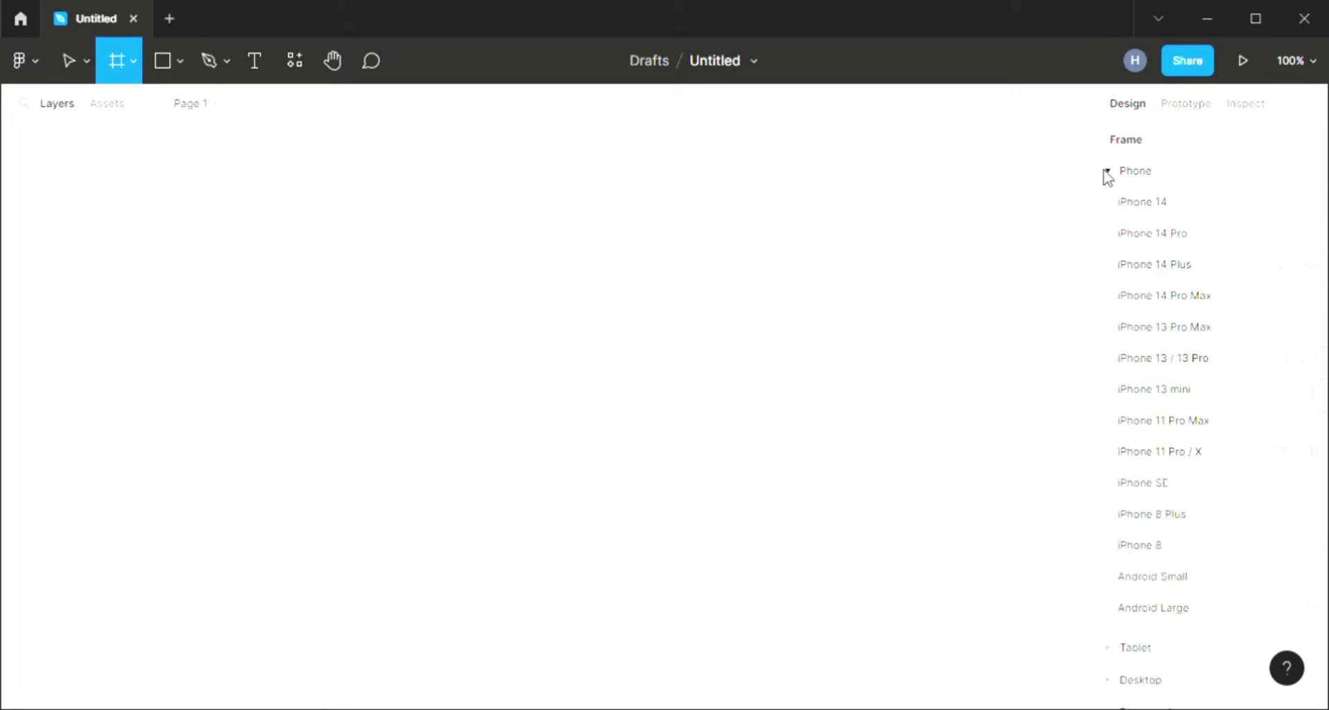
pyautogui.click(1106, 172)
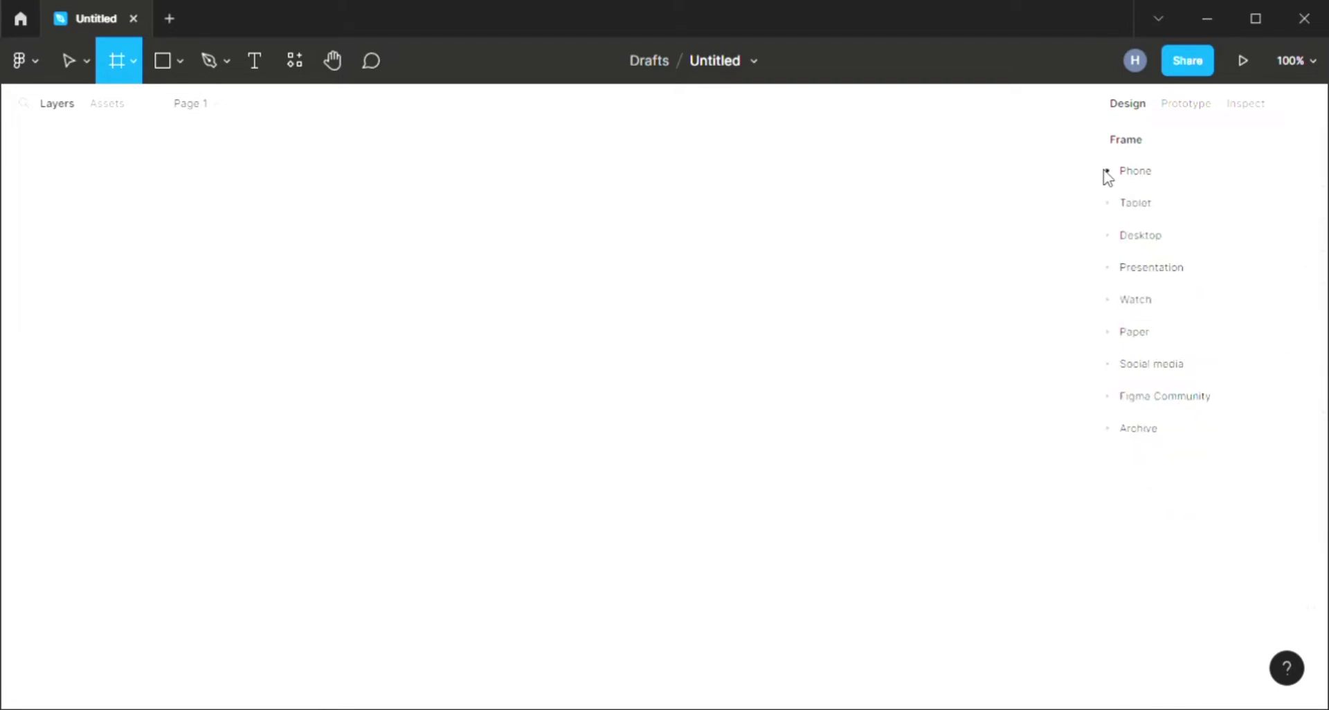
pyautogui.click(1114, 236)
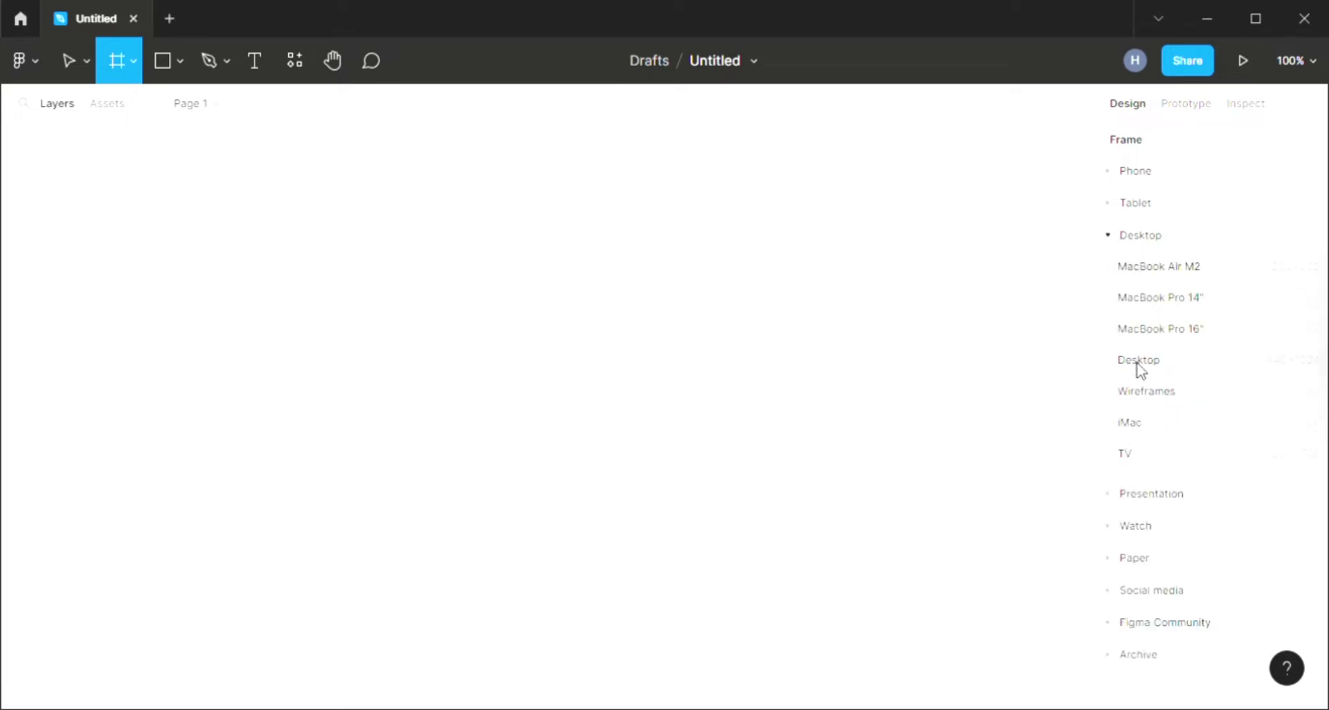
pyautogui.click(1138, 361)
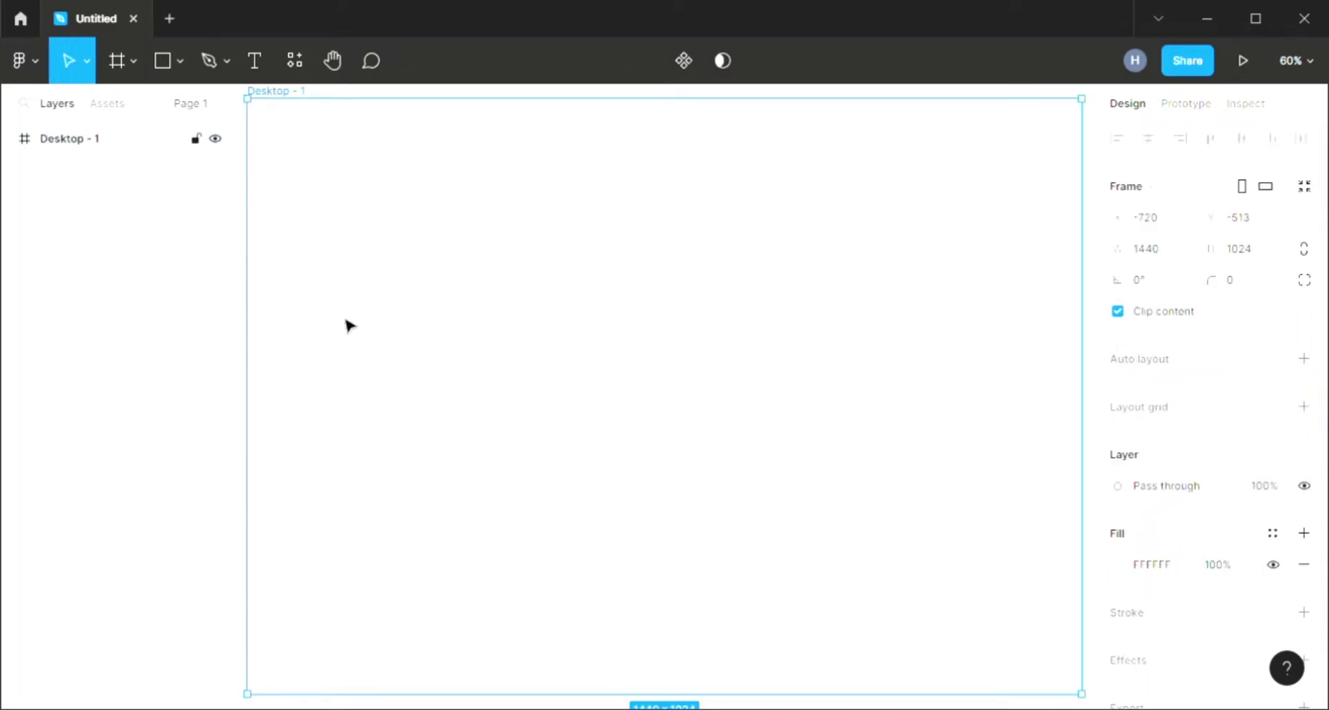
# - Set the Desktop - 1 frame's fill to near-black 1A1717 at 100%
pyautogui.scroll(-1, 1169, 553)
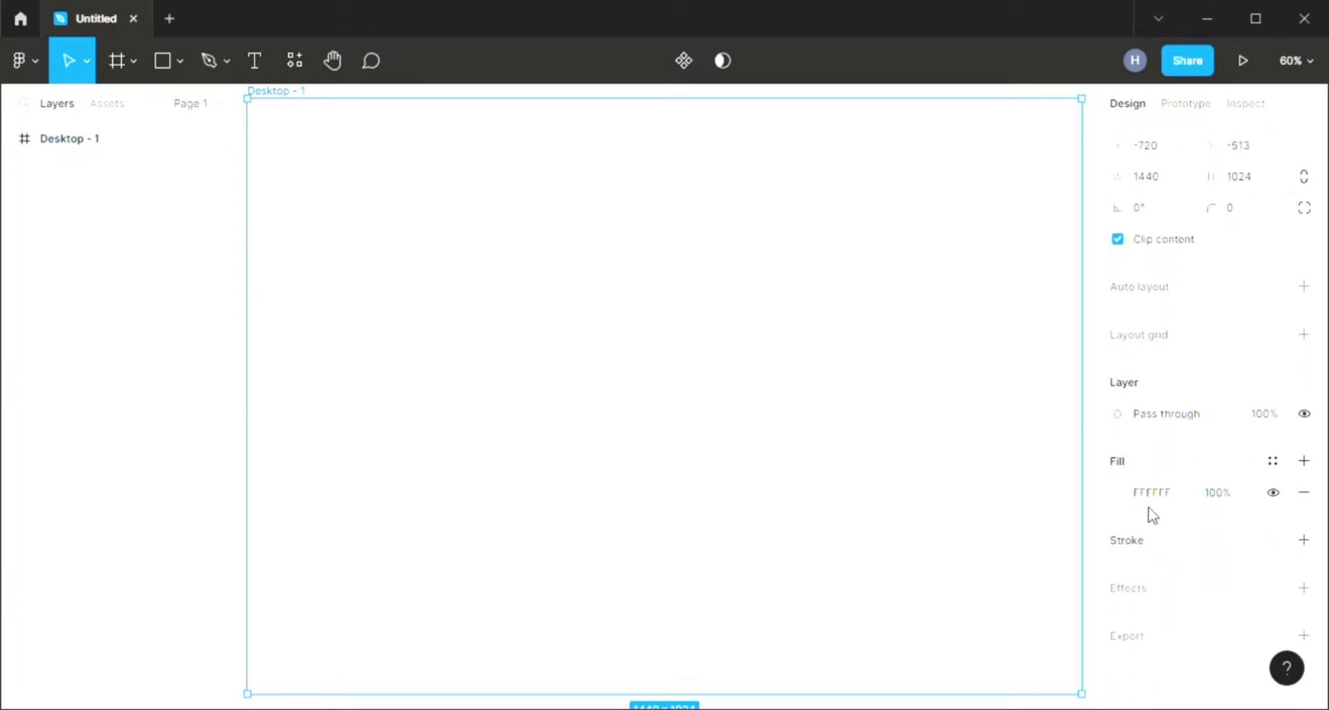
pyautogui.click(1137, 493)
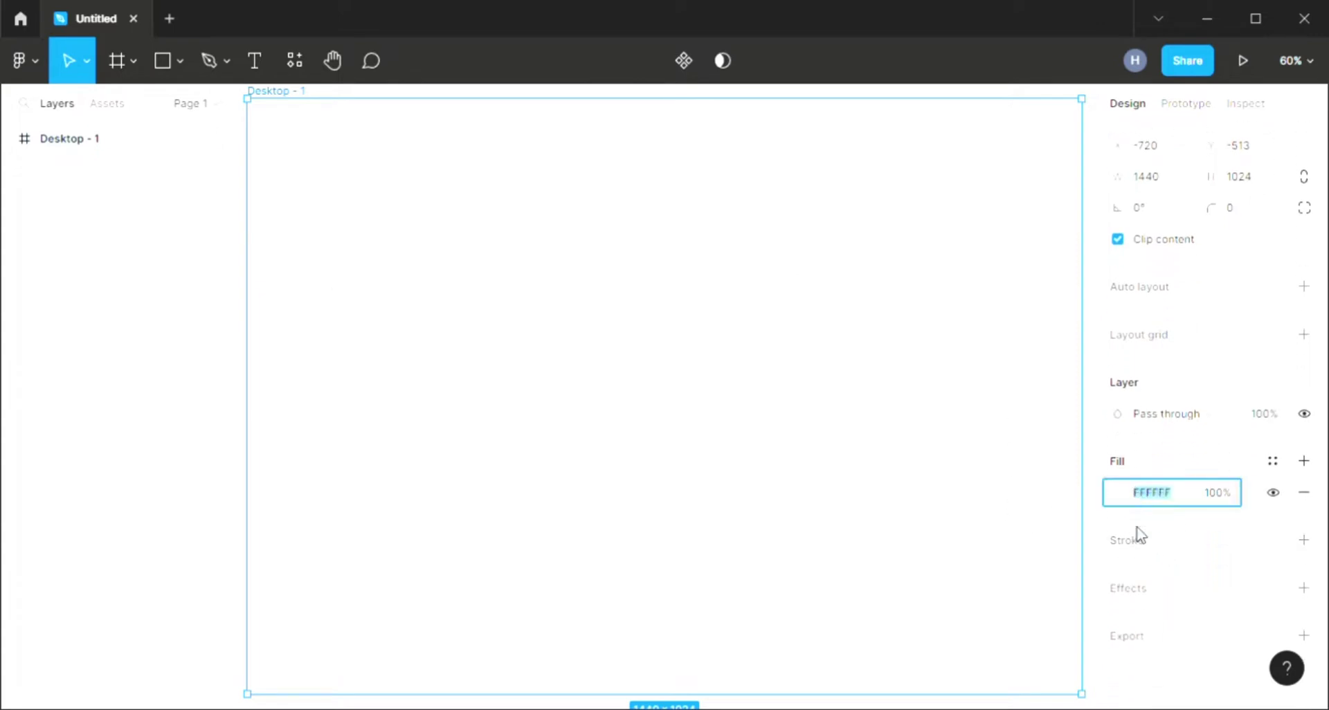
pyautogui.click(1118, 493)
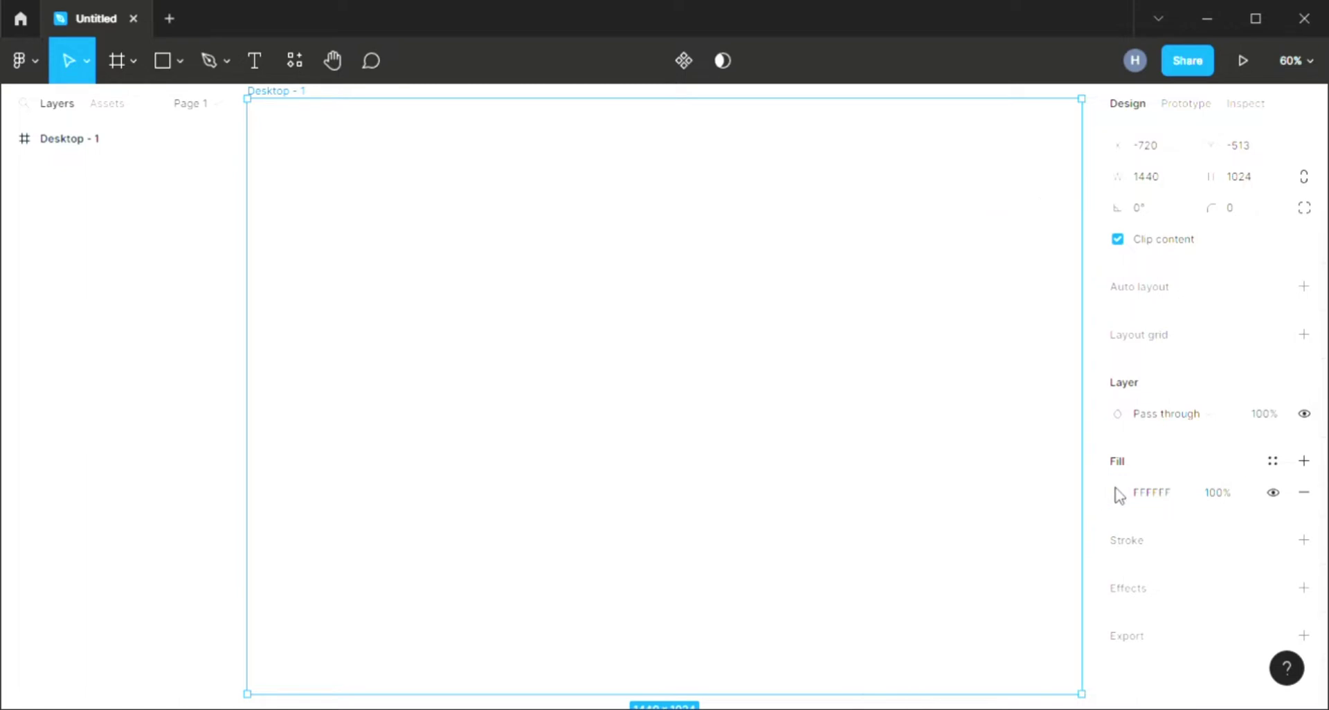
pyautogui.click(874, 436)
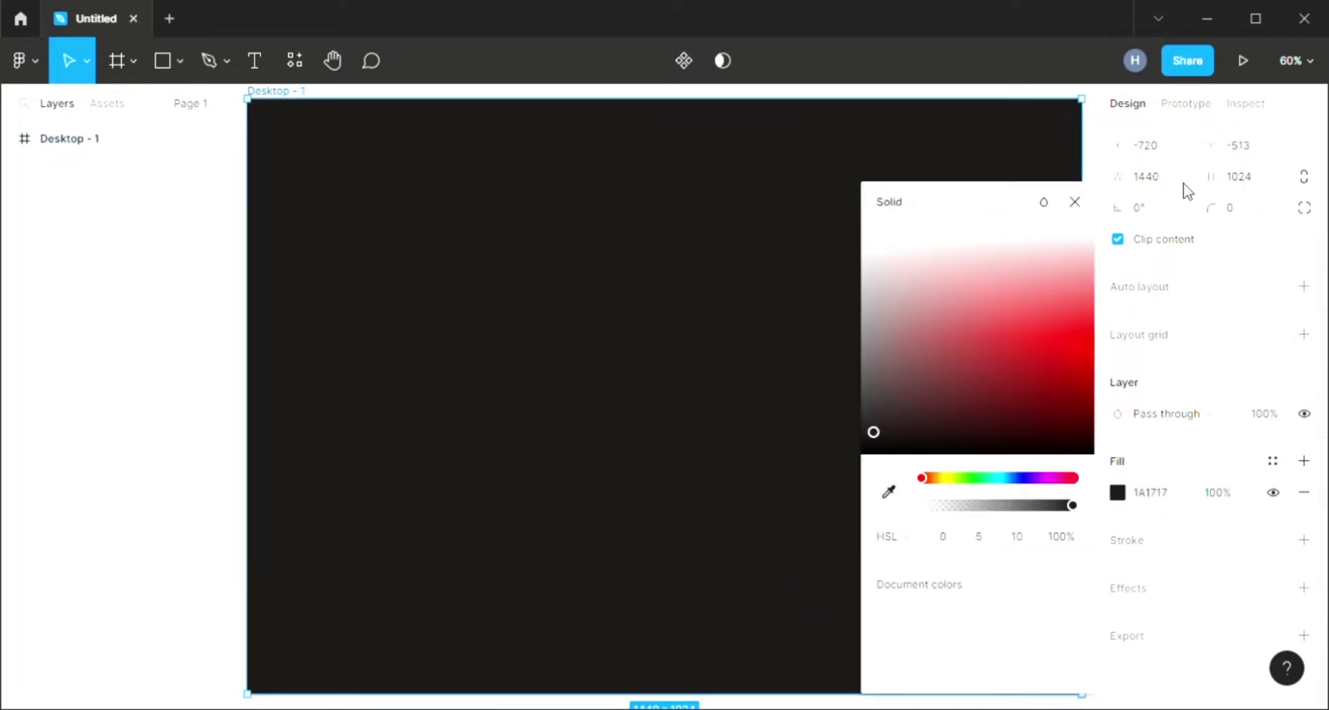
pyautogui.click(1074, 202)
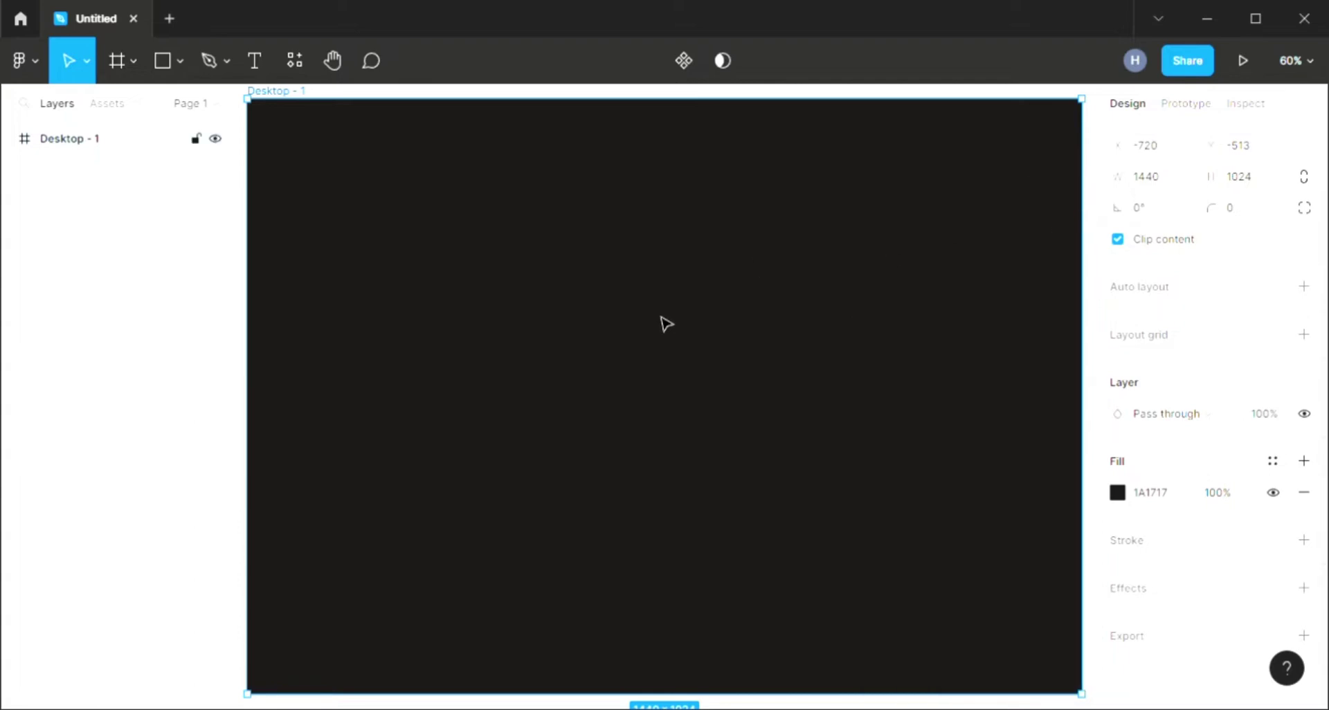
pyautogui.scroll(-1, 600, 335)
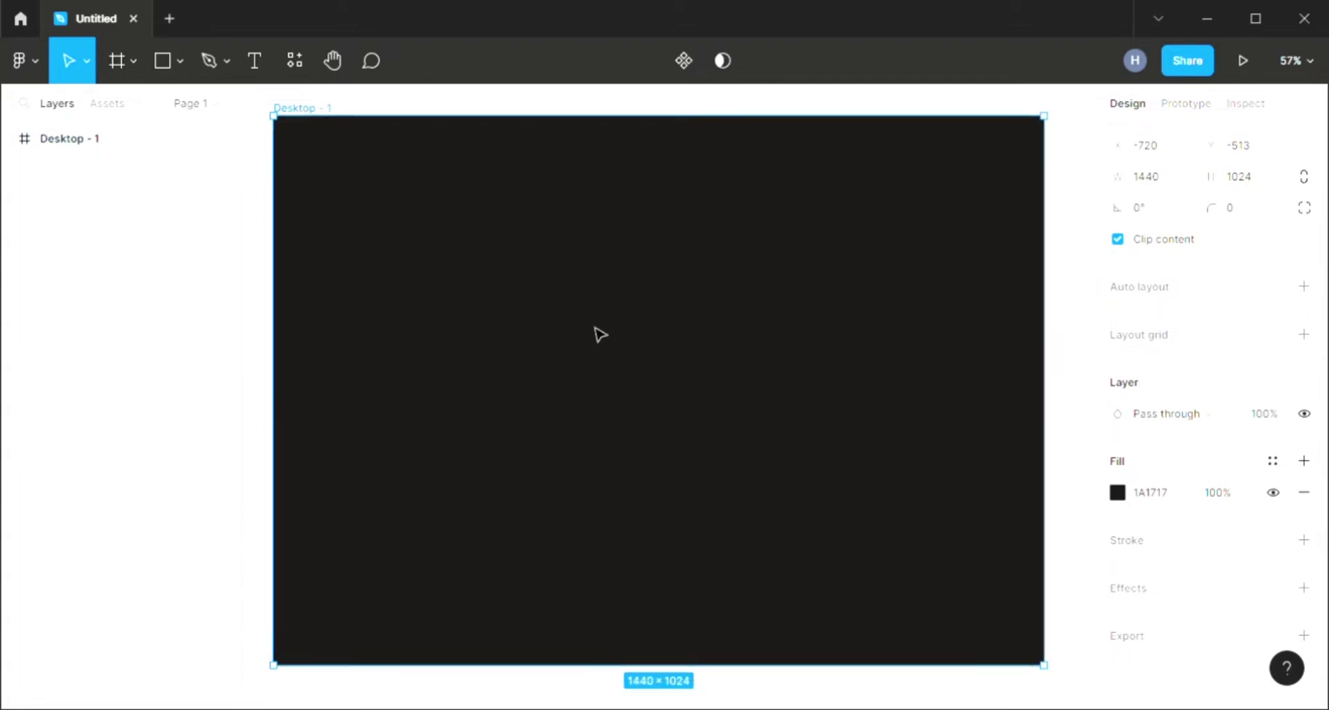
pyautogui.scroll(-1, 600, 335)
pyautogui.scroll(-1, 599, 335)
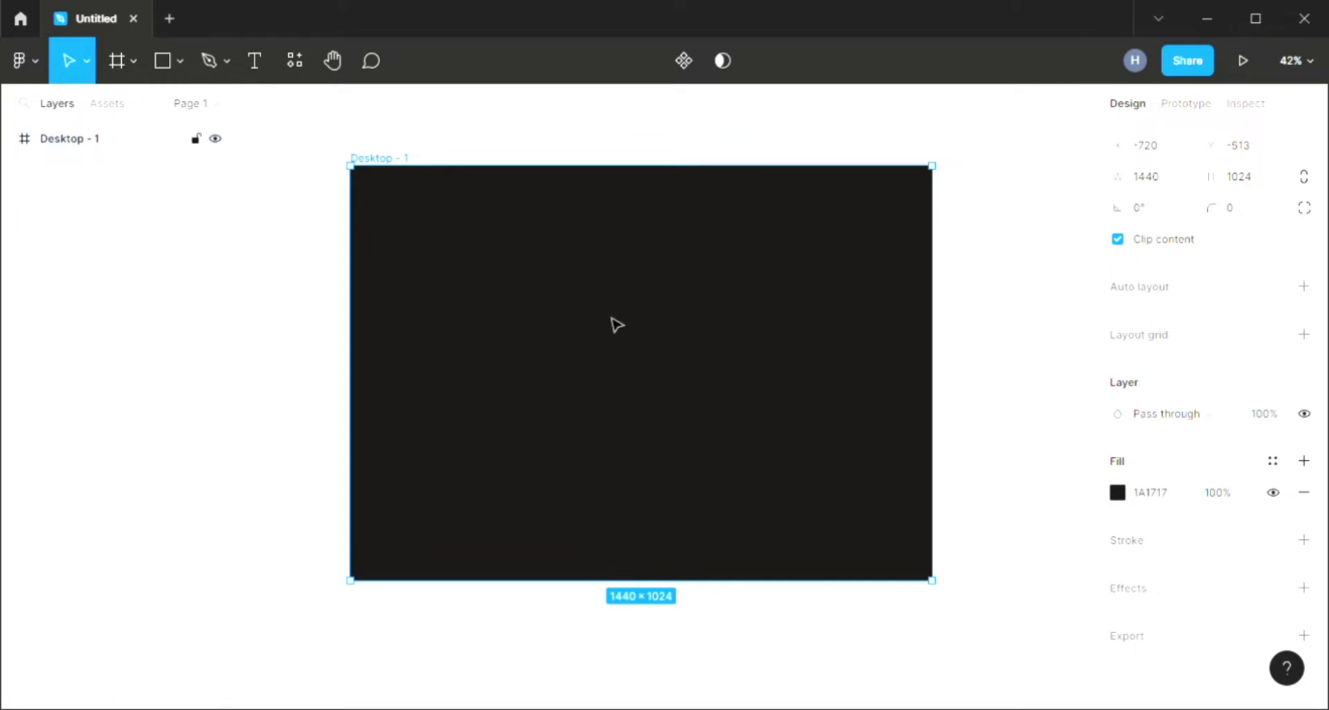
pyautogui.scroll(-1, 615, 323)
pyautogui.scroll(1, 616, 323)
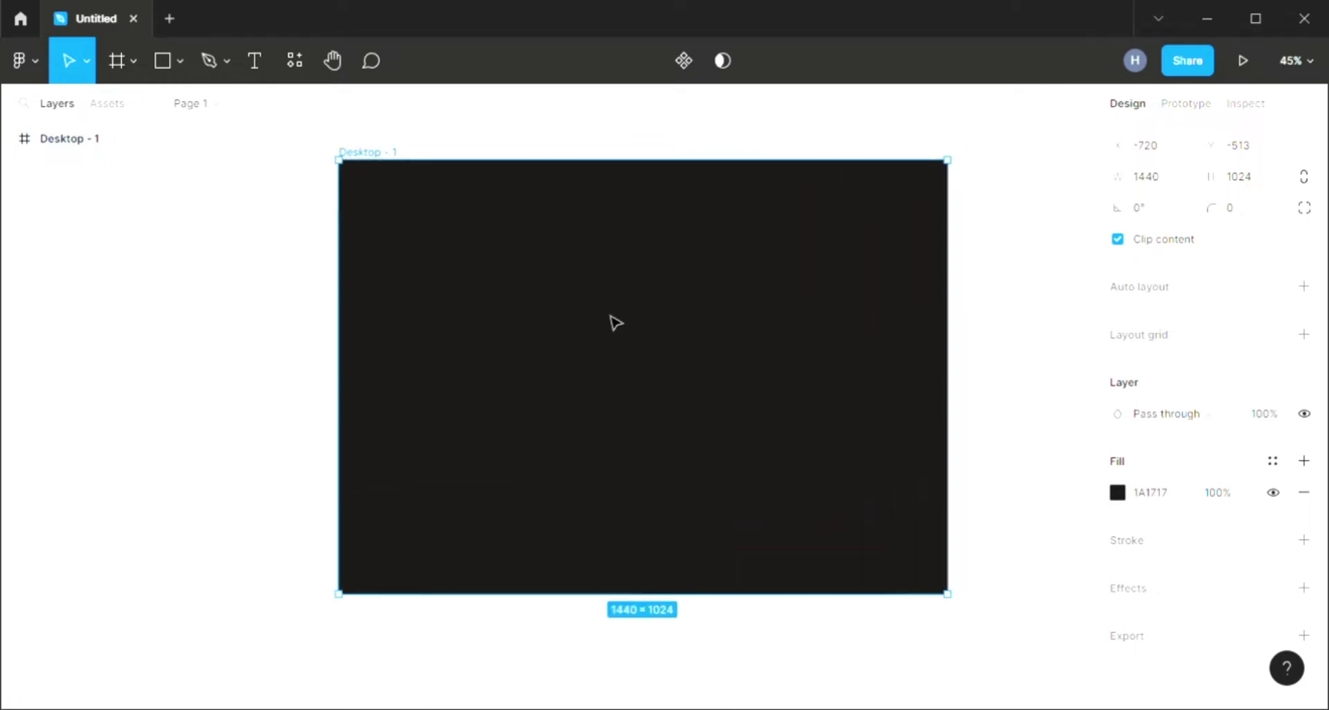
pyautogui.scroll(-2, 616, 324)
pyautogui.scroll(1, 615, 323)
pyautogui.scroll(-1, 615, 323)
pyautogui.scroll(1, 615, 323)
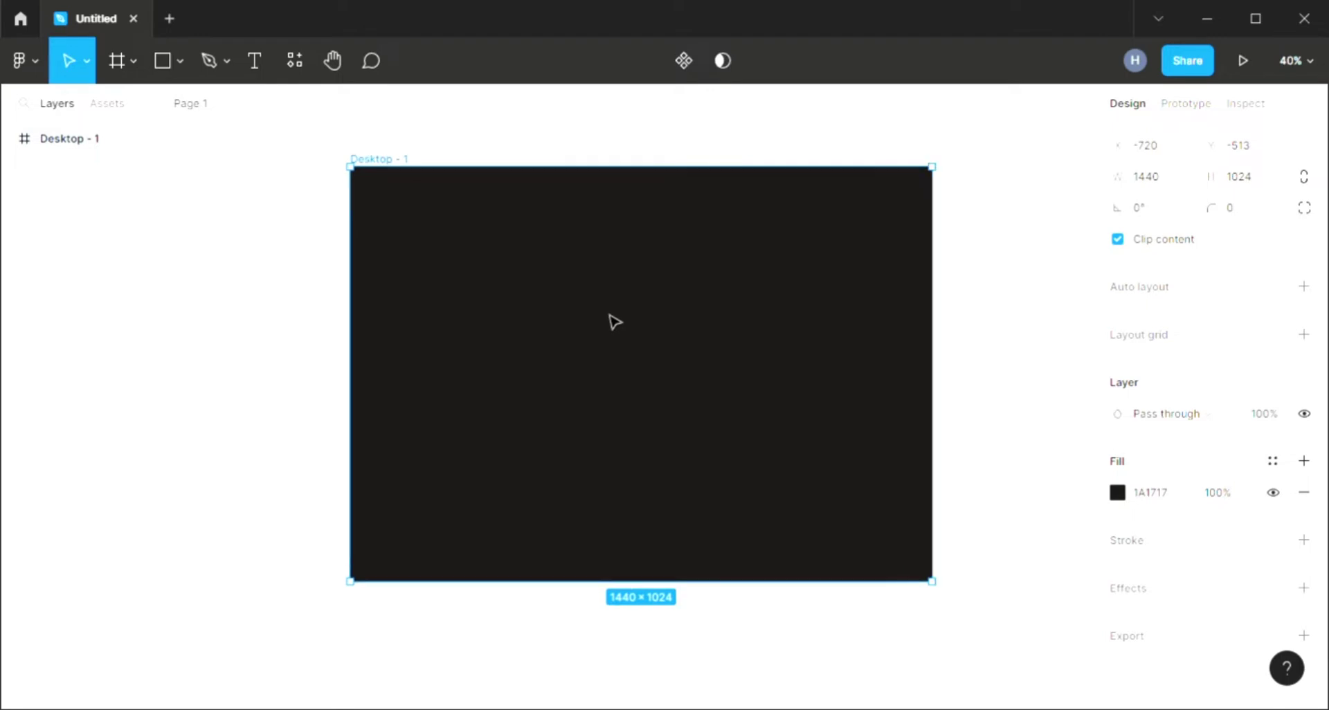
pyautogui.scroll(1, 615, 323)
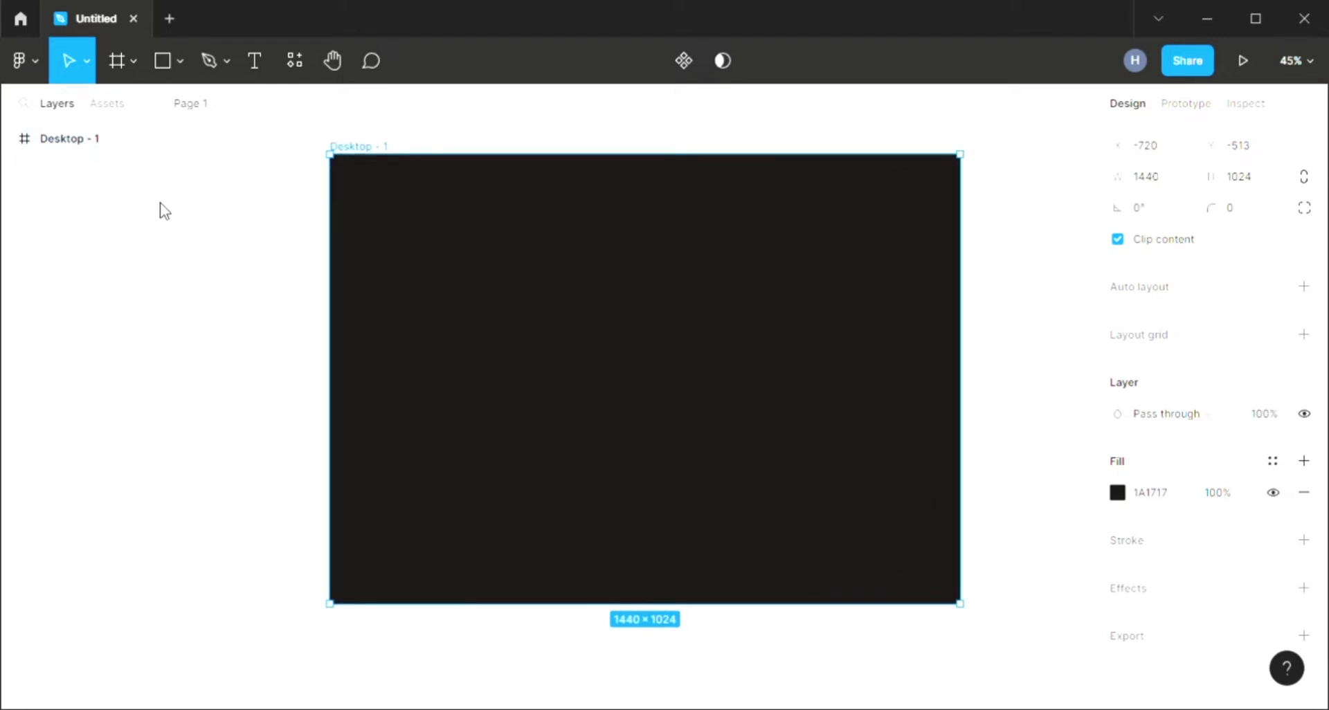
# - Draw a trial export slice on the frame, move it around, then delete it
pyautogui.click(133, 66)
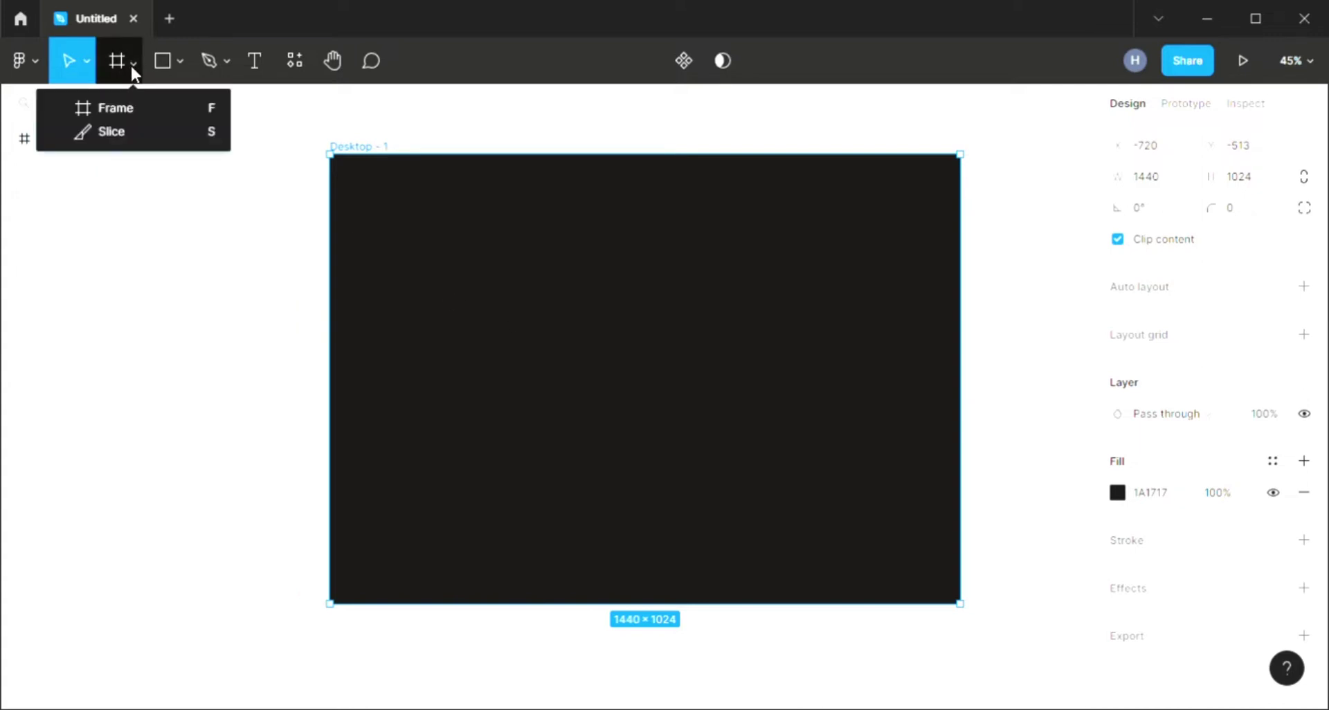
pyautogui.click(124, 134)
pyautogui.moveTo(406, 200)
pyautogui.mouseDown()
pyautogui.moveTo(519, 261)
pyautogui.moveTo(651, 369)
pyautogui.mouseUp()
pyautogui.moveTo(563, 273); pyautogui.dragTo(576, 188)
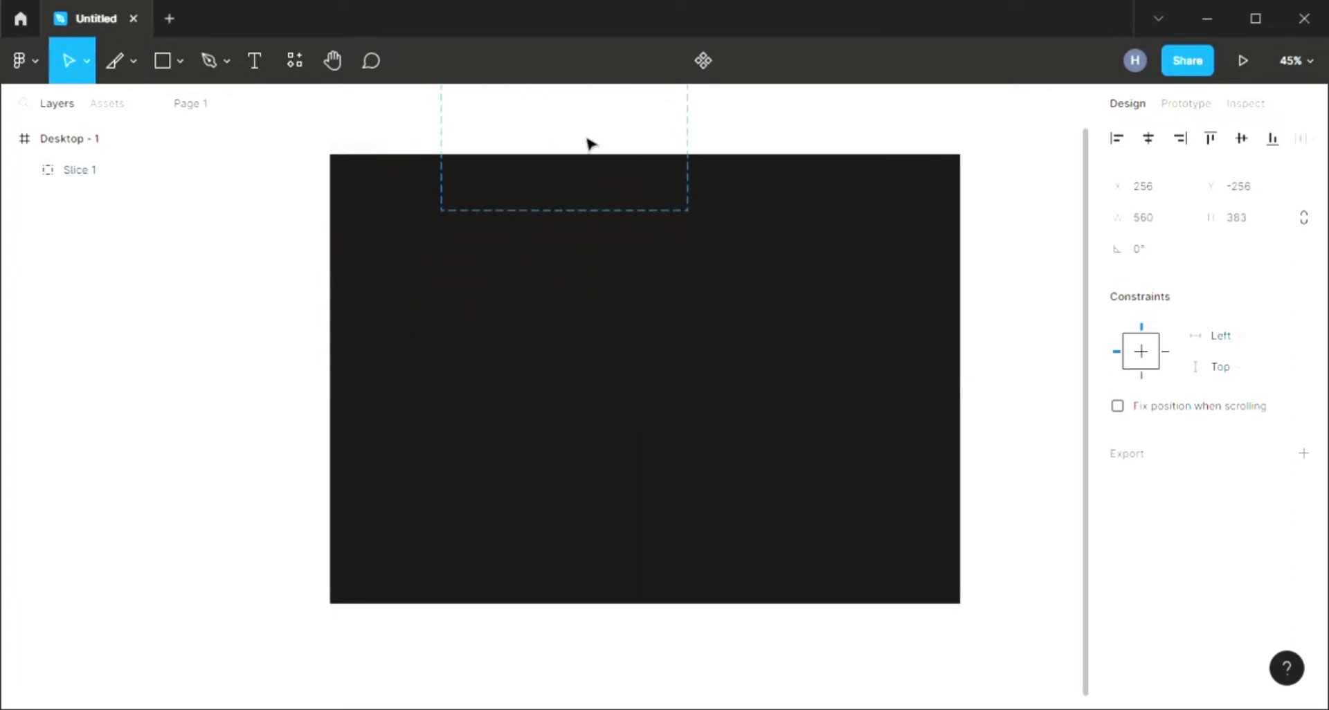
pyautogui.moveTo(587, 142)
pyautogui.mouseDown()
pyautogui.moveTo(605, 207)
pyautogui.moveTo(605, 356)
pyautogui.moveTo(593, 340)
pyautogui.moveTo(902, 291)
pyautogui.moveTo(525, 253)
pyautogui.moveTo(514, 273)
pyautogui.mouseUp()
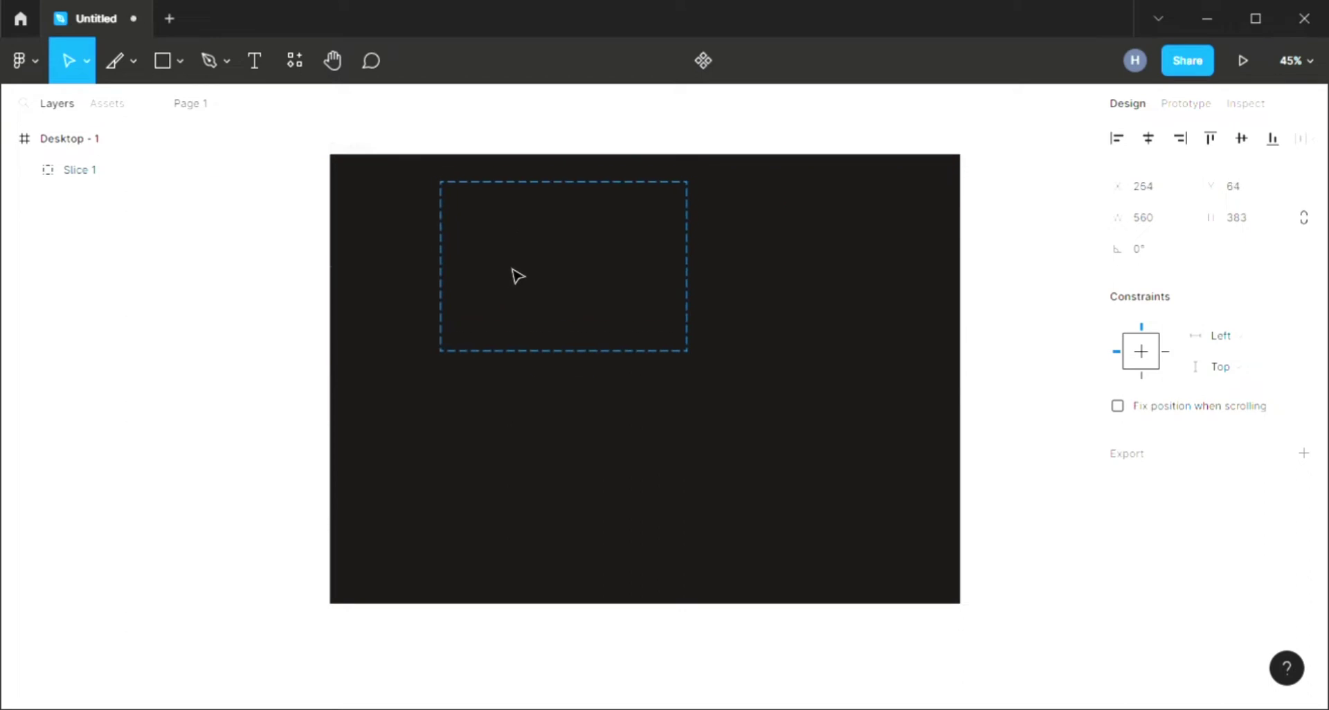
pyautogui.press('Delete')
# - Switch back to the Frame tool and bring up the basic shape list
pyautogui.click(288, 199)
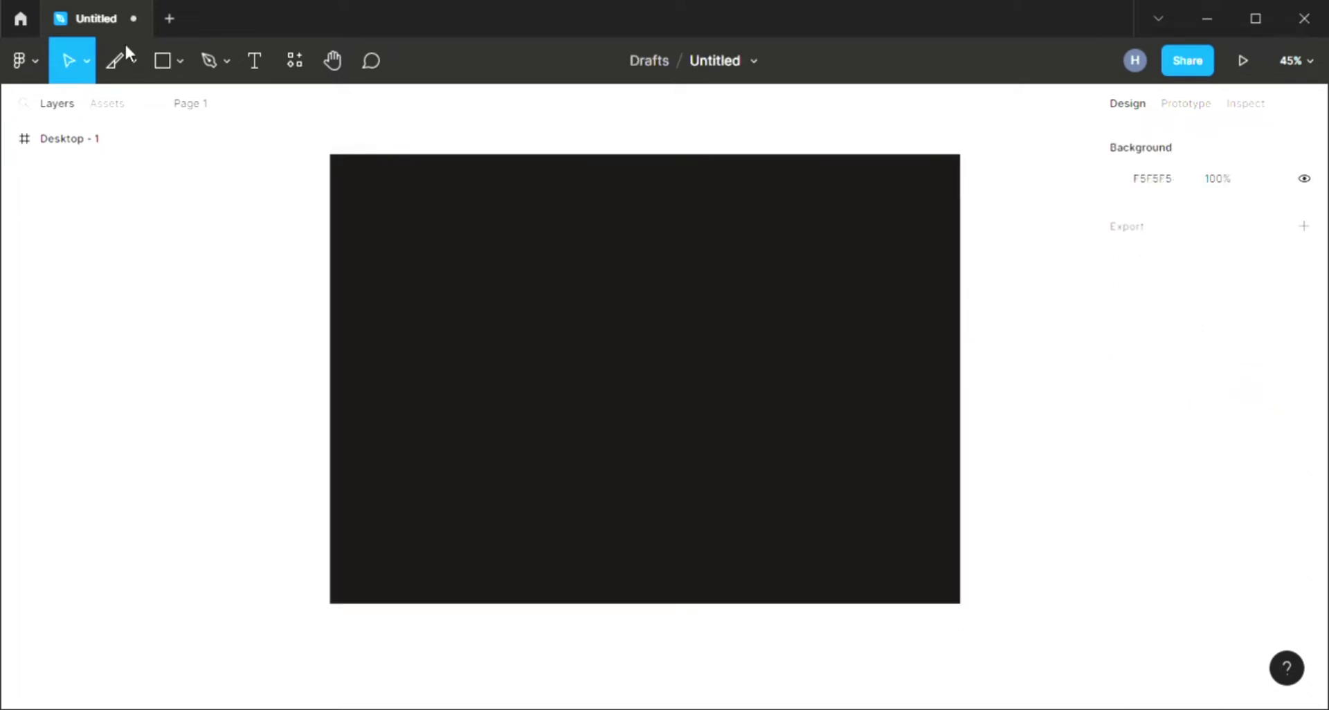
pyautogui.click(130, 60)
pyautogui.click(125, 112)
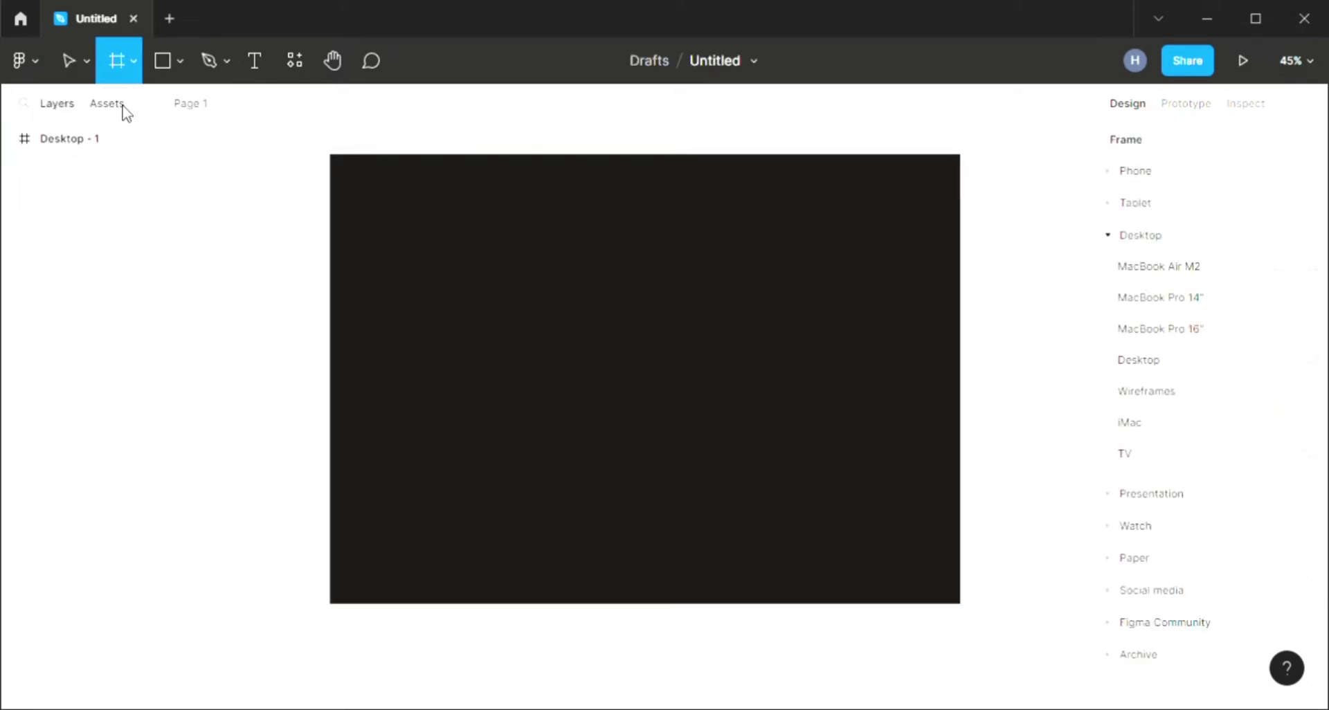
pyautogui.click(179, 64)
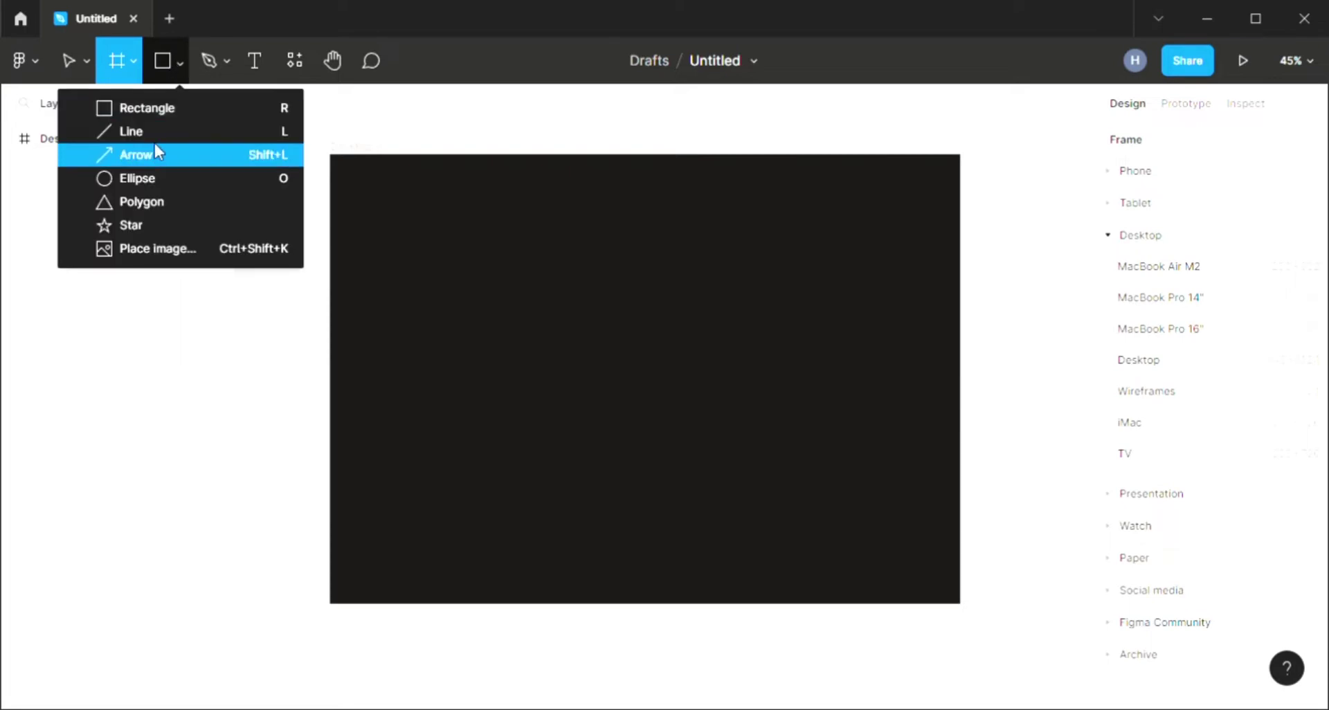
# - Draw a rectangle and move it above the dark Desktop frame
pyautogui.click(145, 108)
pyautogui.moveTo(403, 204); pyautogui.dragTo(654, 351)
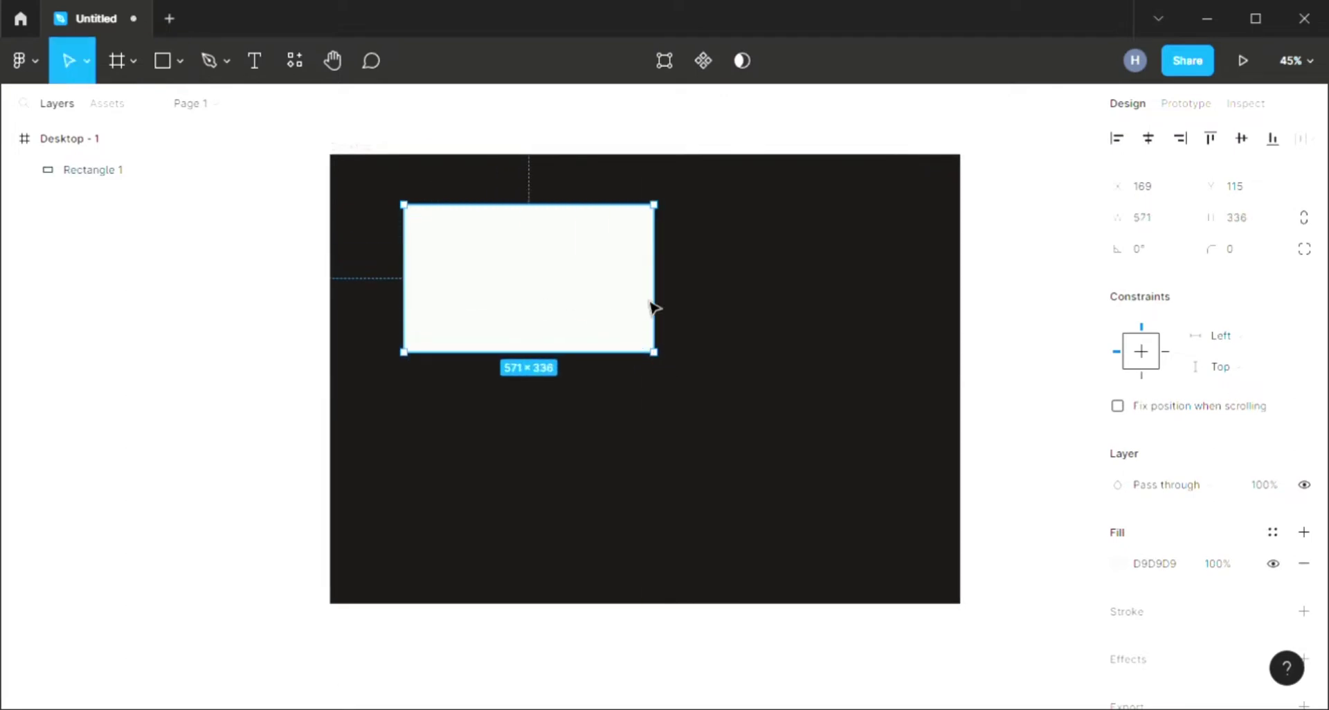
pyautogui.moveTo(541, 288)
pyautogui.mouseDown()
pyautogui.moveTo(687, 315)
pyautogui.moveTo(612, 301)
pyautogui.moveTo(632, 113)
pyautogui.moveTo(727, 258)
pyautogui.moveTo(733, 128)
pyautogui.moveTo(789, 195)
pyautogui.mouseUp()
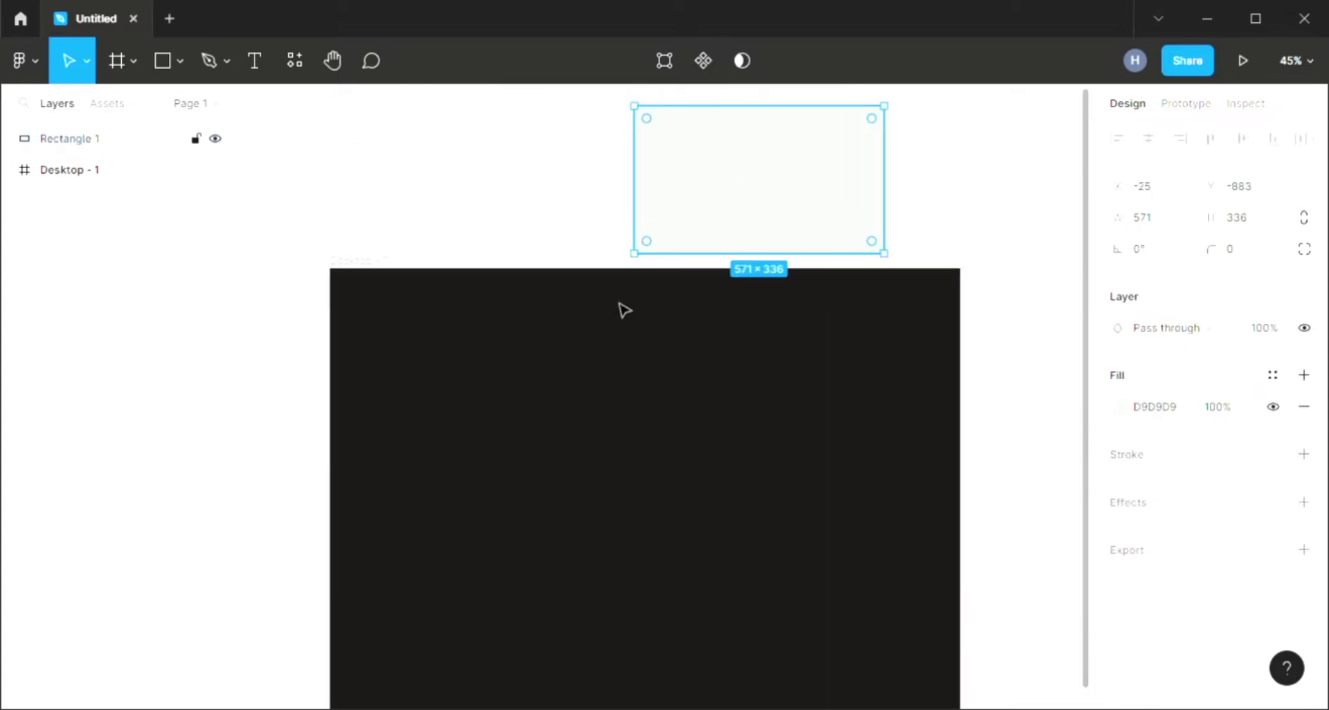
# - Give the 571 × 336 rectangle a bright red fill
pyautogui.press('i')
pyautogui.click(551, 418)
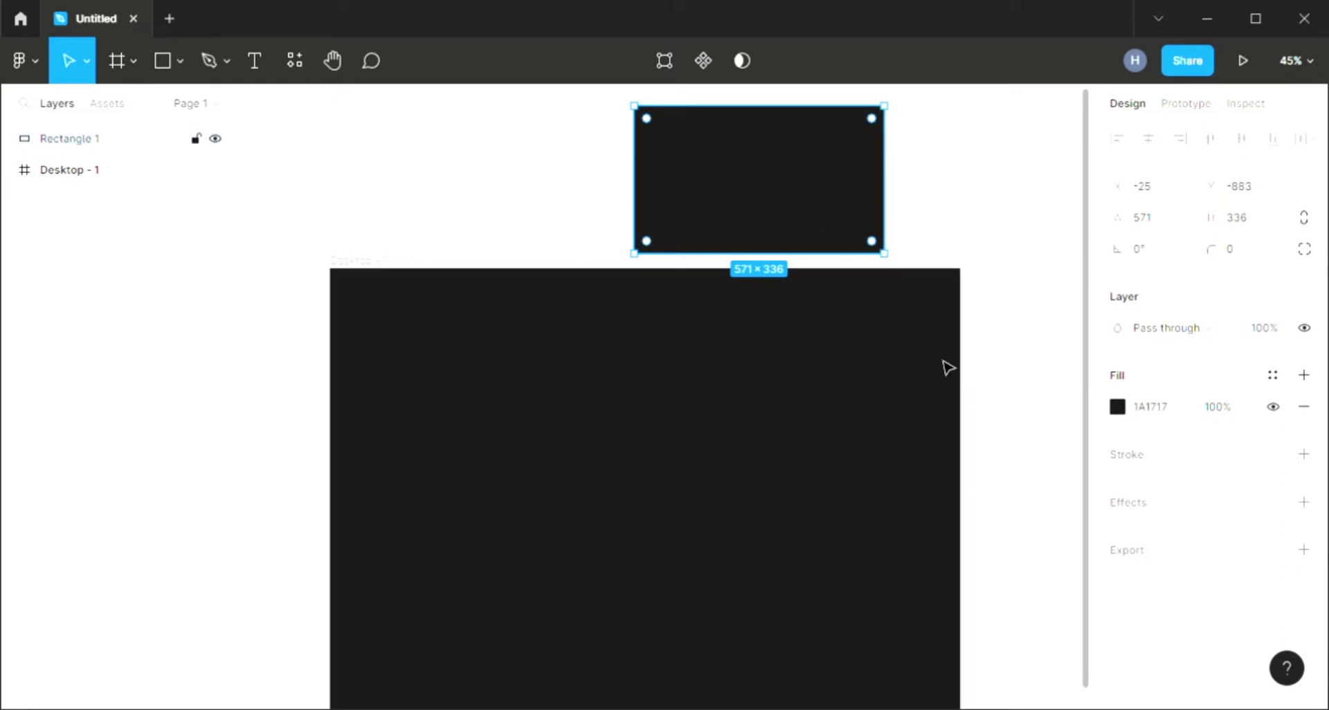
pyautogui.click(1117, 406)
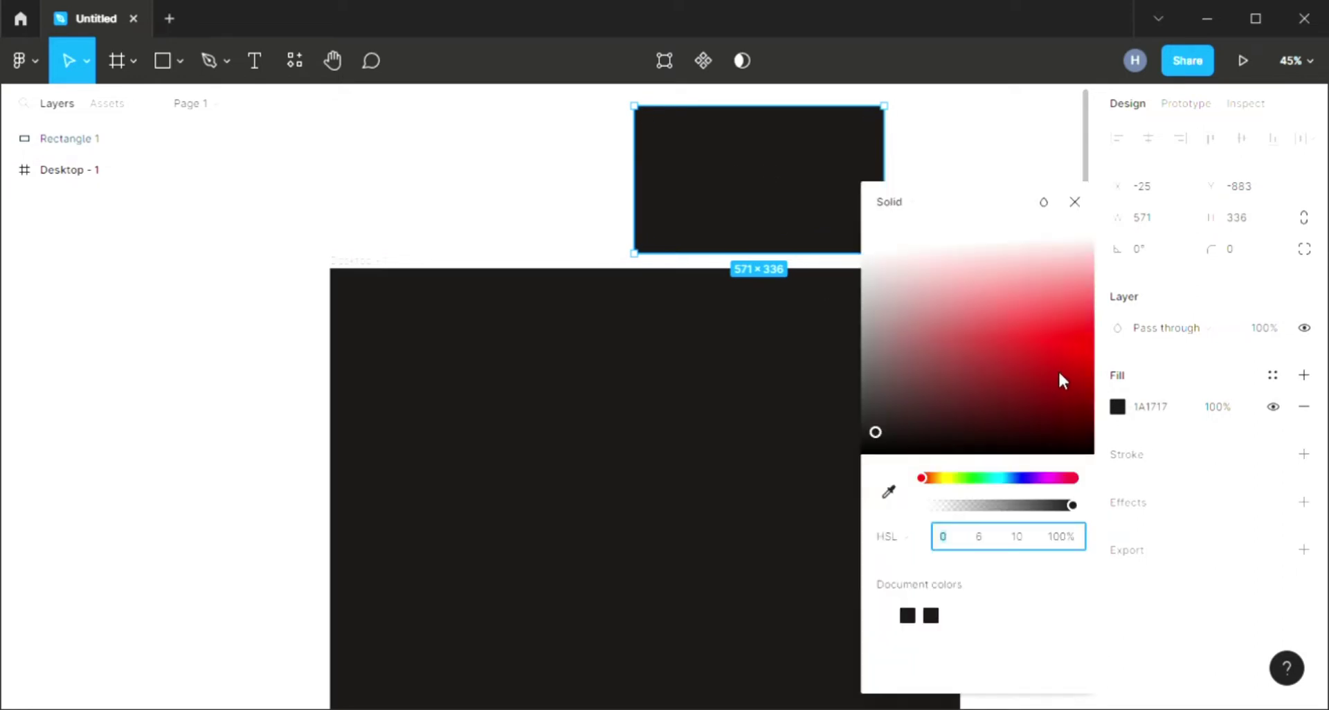
pyautogui.moveTo(1060, 373)
pyautogui.mouseDown()
pyautogui.moveTo(1059, 345)
pyautogui.moveTo(1071, 371)
pyautogui.mouseUp()
pyautogui.click(596, 396)
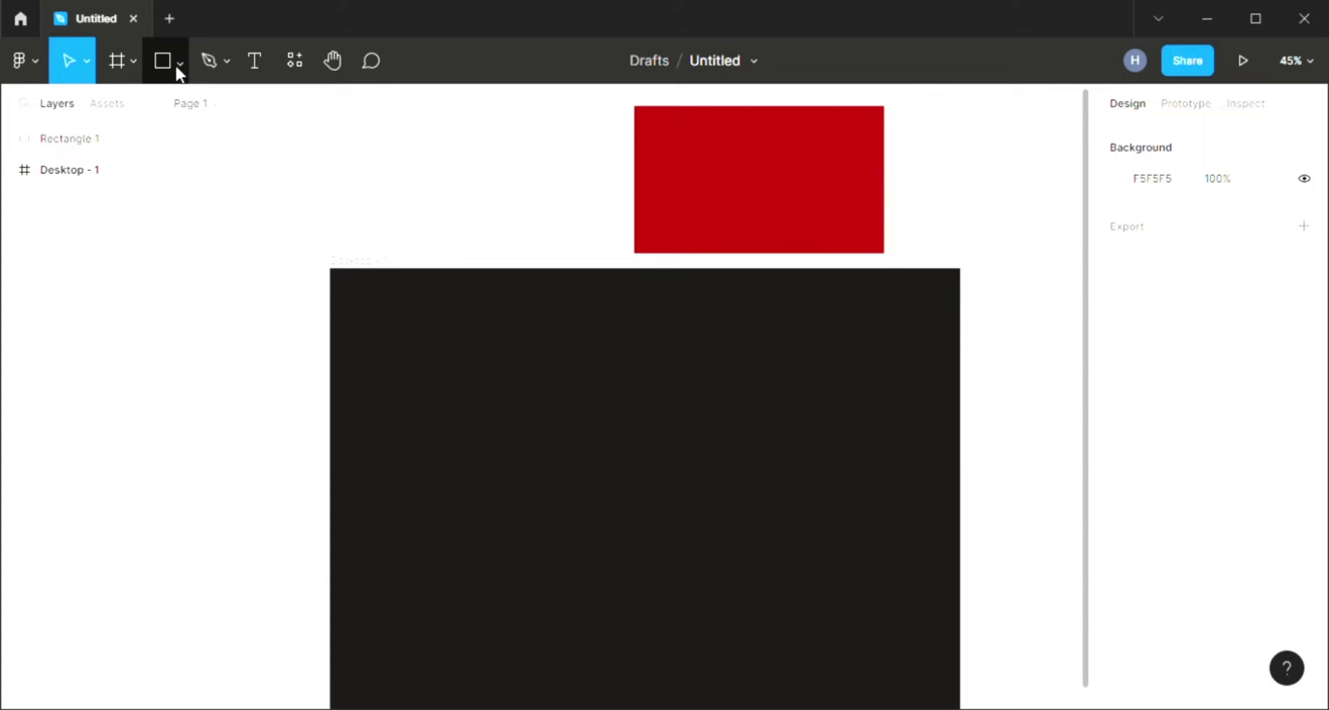
pyautogui.click(178, 69)
# - Draw a 496 × 496 circle inside Desktop - 1 and nudge it toward the centre
pyautogui.click(164, 175)
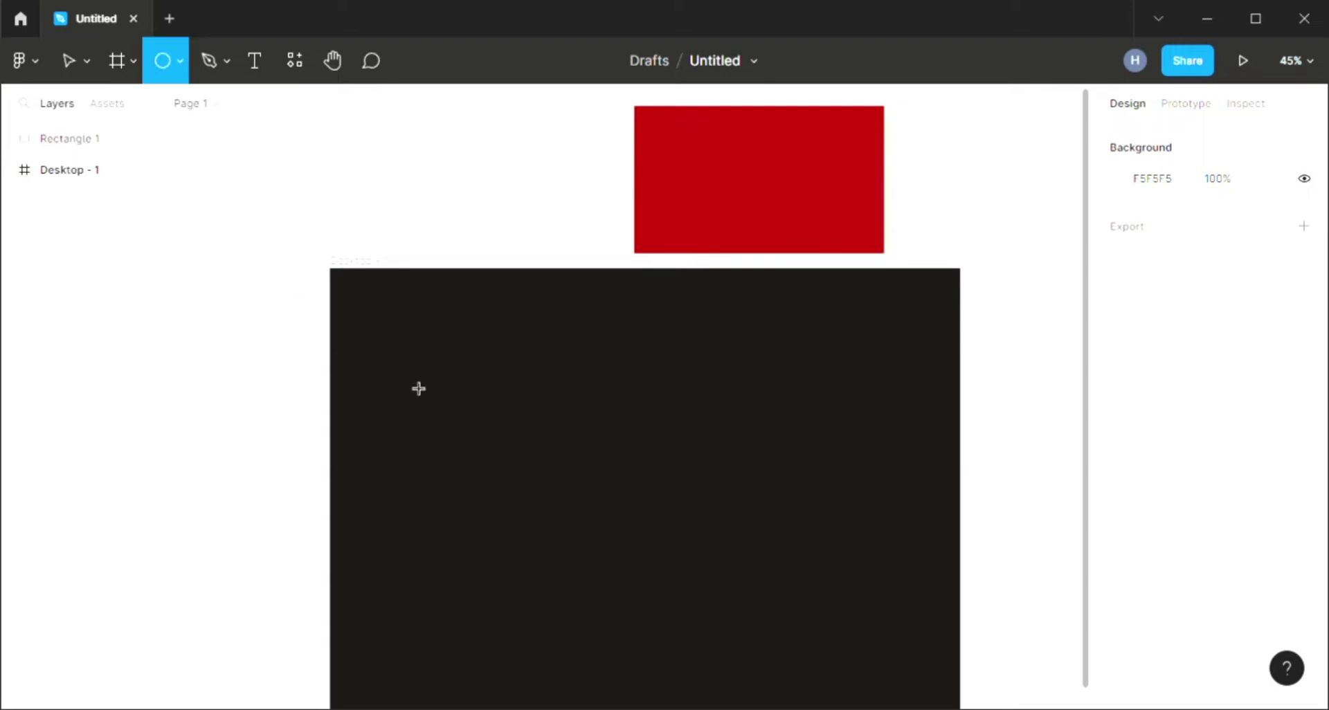
pyautogui.moveTo(490, 362); pyautogui.dragTo(706, 577)
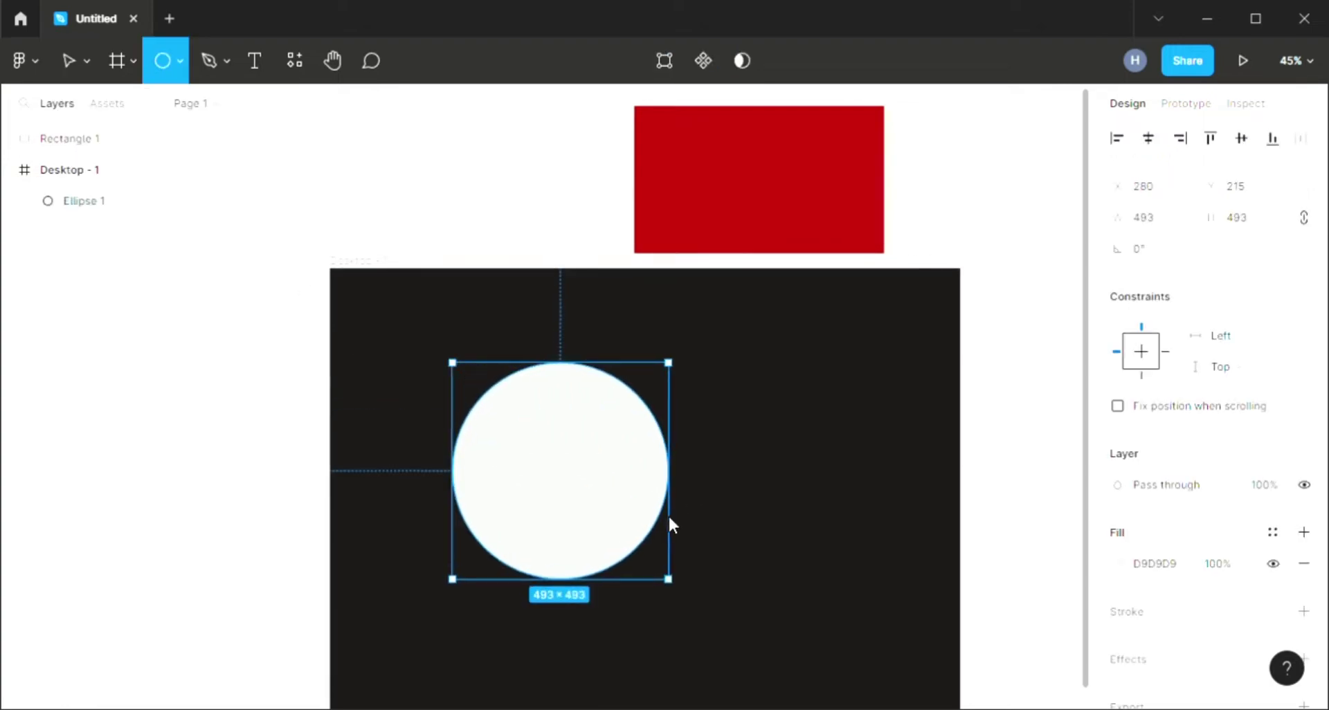
pyautogui.moveTo(650, 479); pyautogui.dragTo(679, 480)
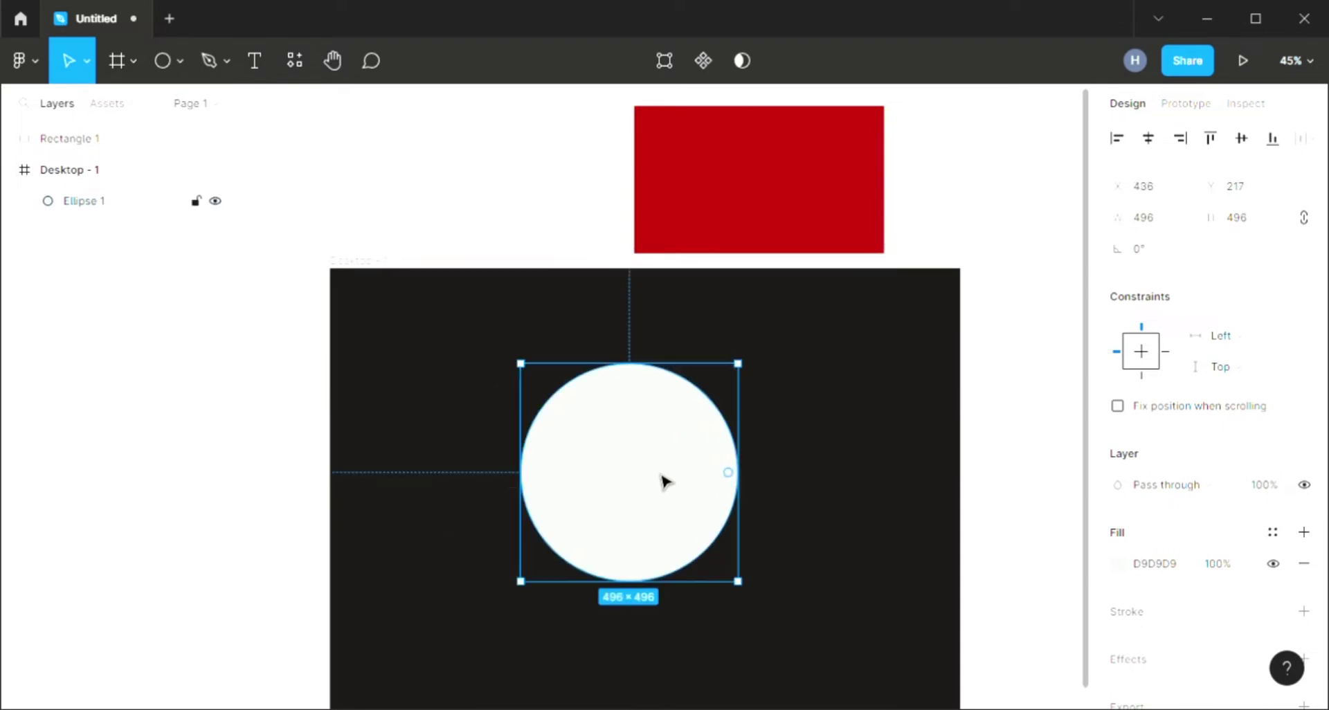
pyautogui.click(466, 163)
pyautogui.click(612, 455)
# - Duplicate the circle and move a shrunken copy beside the red rectangle
pyautogui.hotkey('ctrl', 'd')
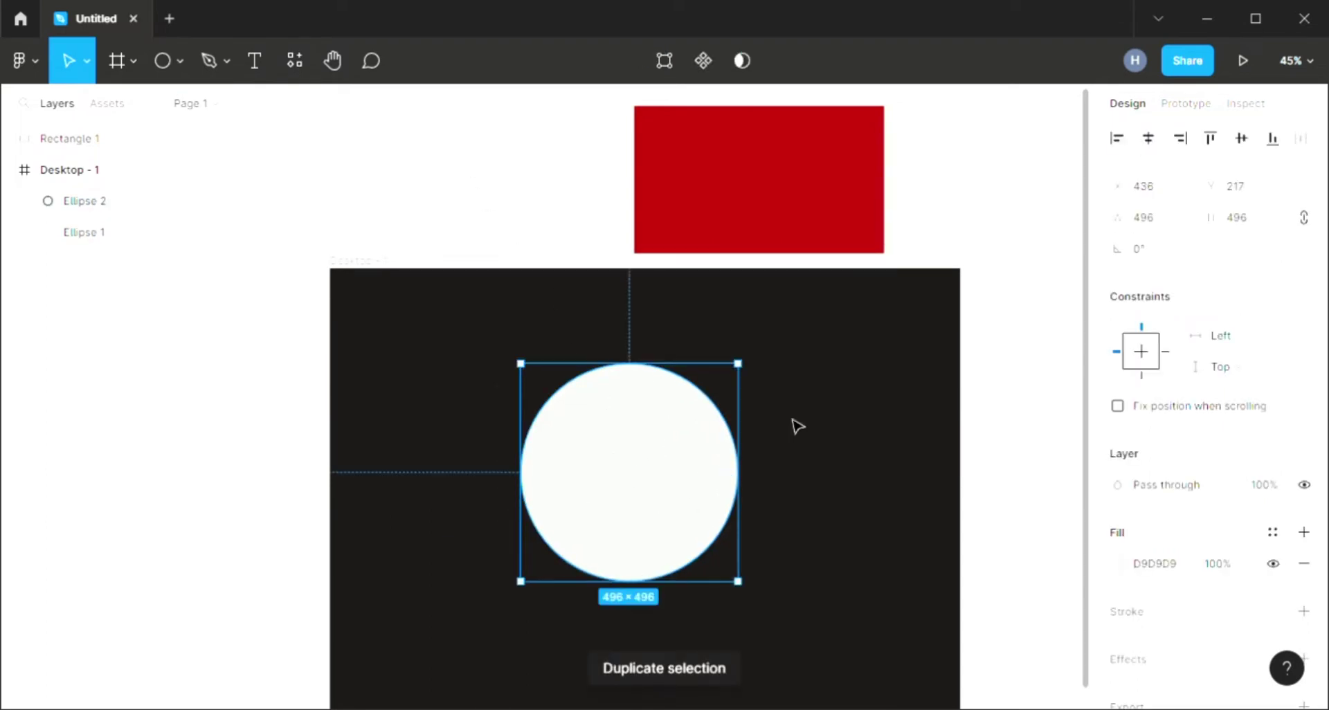
pyautogui.moveTo(653, 503)
pyautogui.mouseDown()
pyautogui.moveTo(865, 394)
pyautogui.moveTo(864, 410)
pyautogui.moveTo(674, 478)
pyautogui.mouseUp()
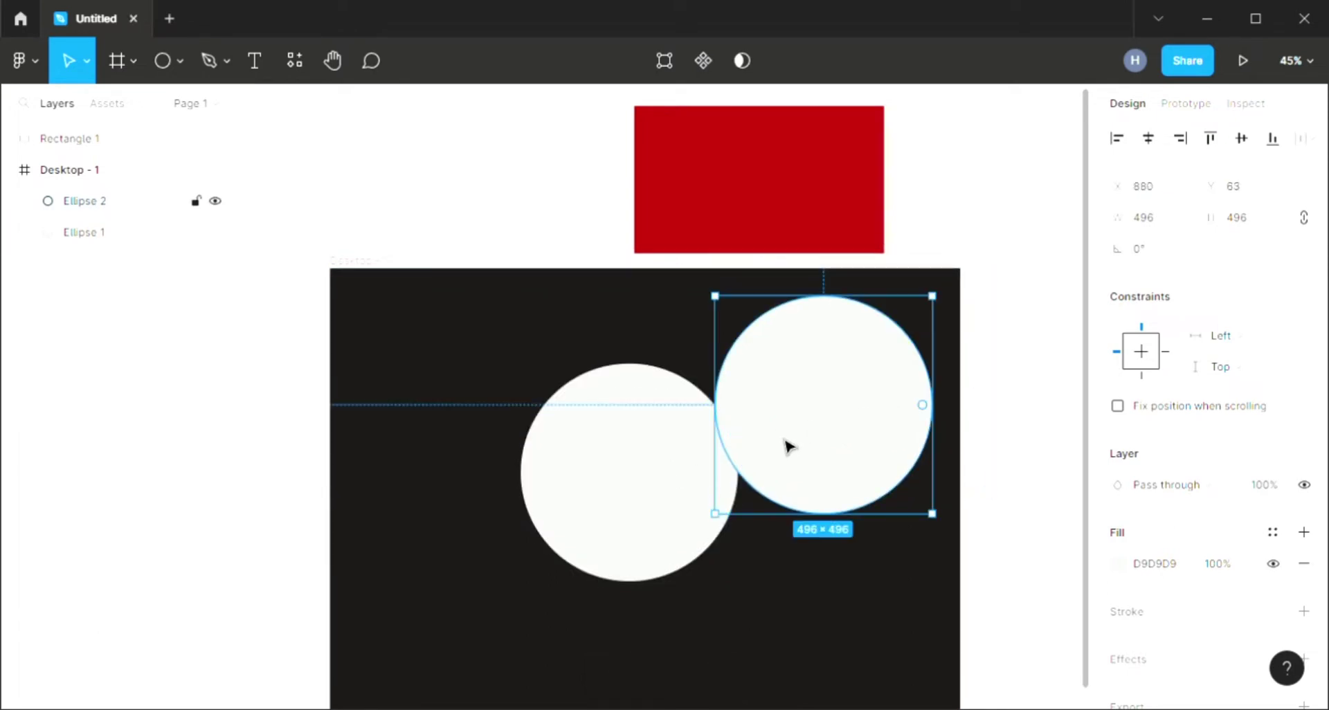
pyautogui.moveTo(786, 445)
pyautogui.mouseDown()
pyautogui.moveTo(775, 218)
pyautogui.moveTo(521, 180)
pyautogui.mouseUp()
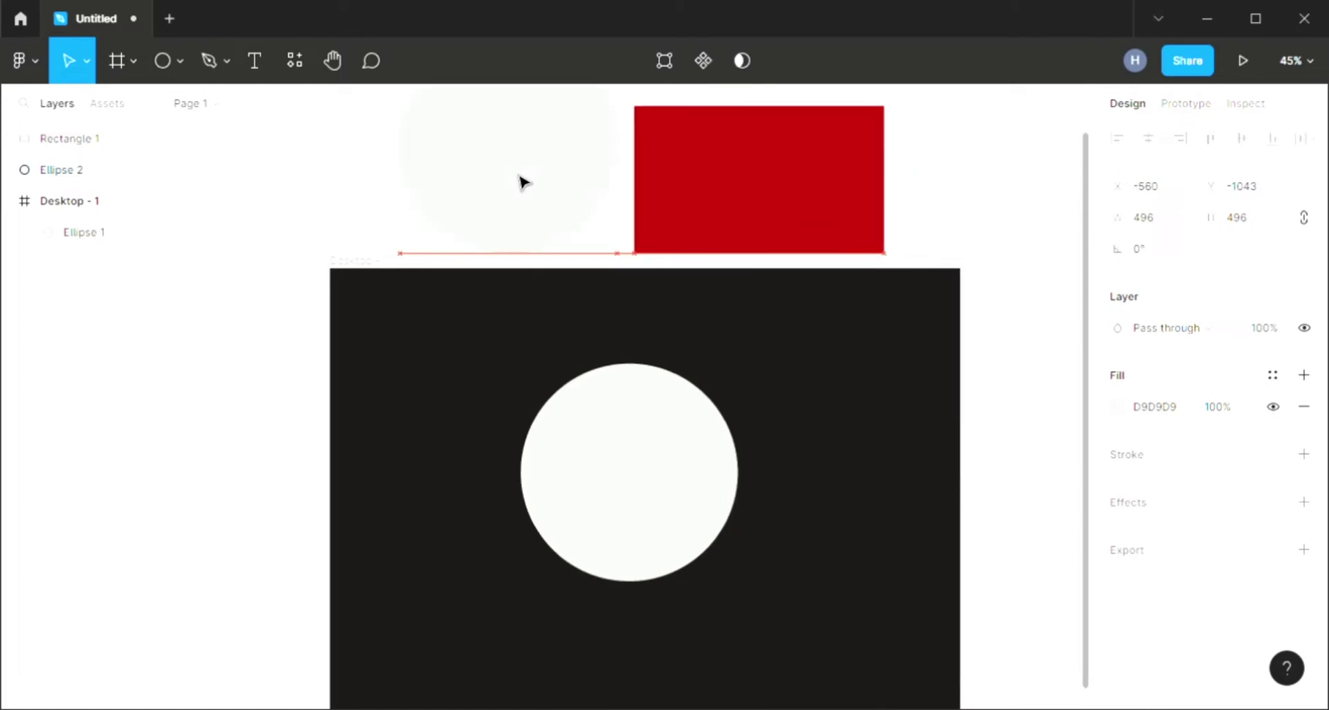
pyautogui.moveTo(537, 269)
pyautogui.mouseDown()
pyautogui.moveTo(519, 175)
pyautogui.moveTo(699, 212)
pyautogui.mouseUp()
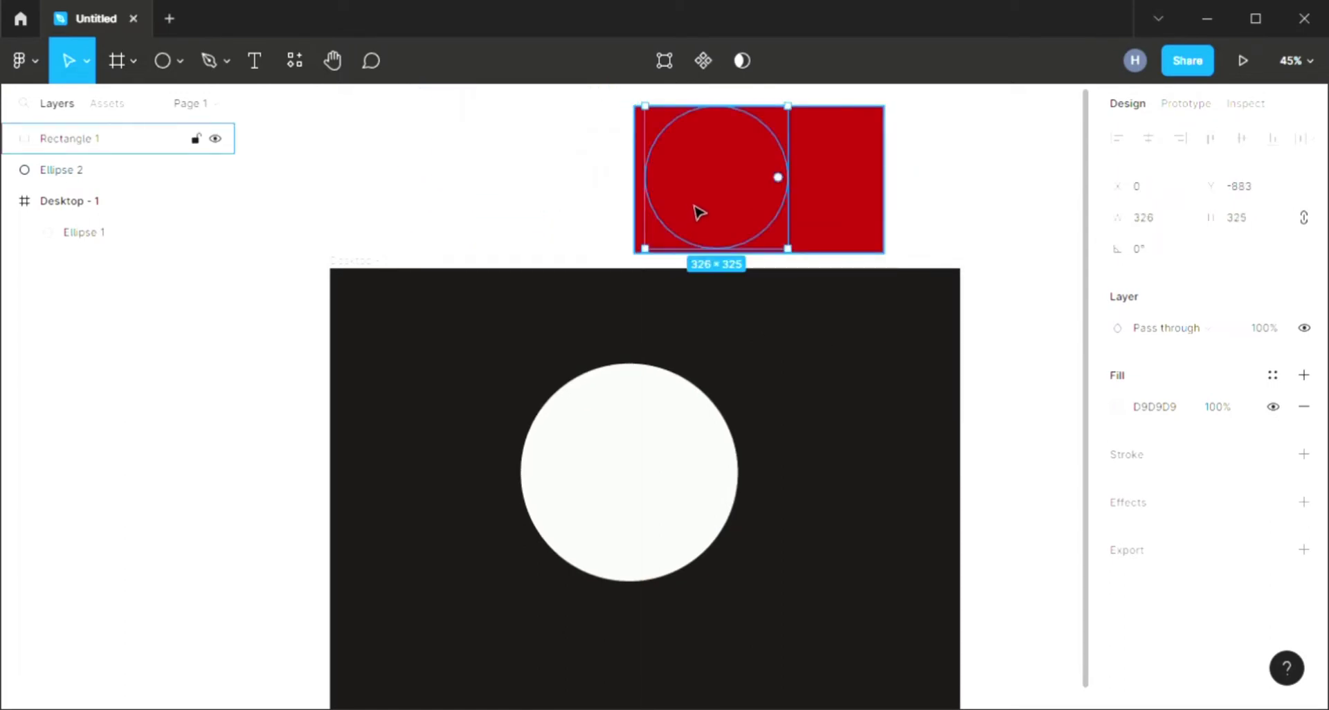
# - Stack the copy above Rectangle 1, shrink it to 264 × 263, and centre it there
pyautogui.hotkey('ctrl', '[')
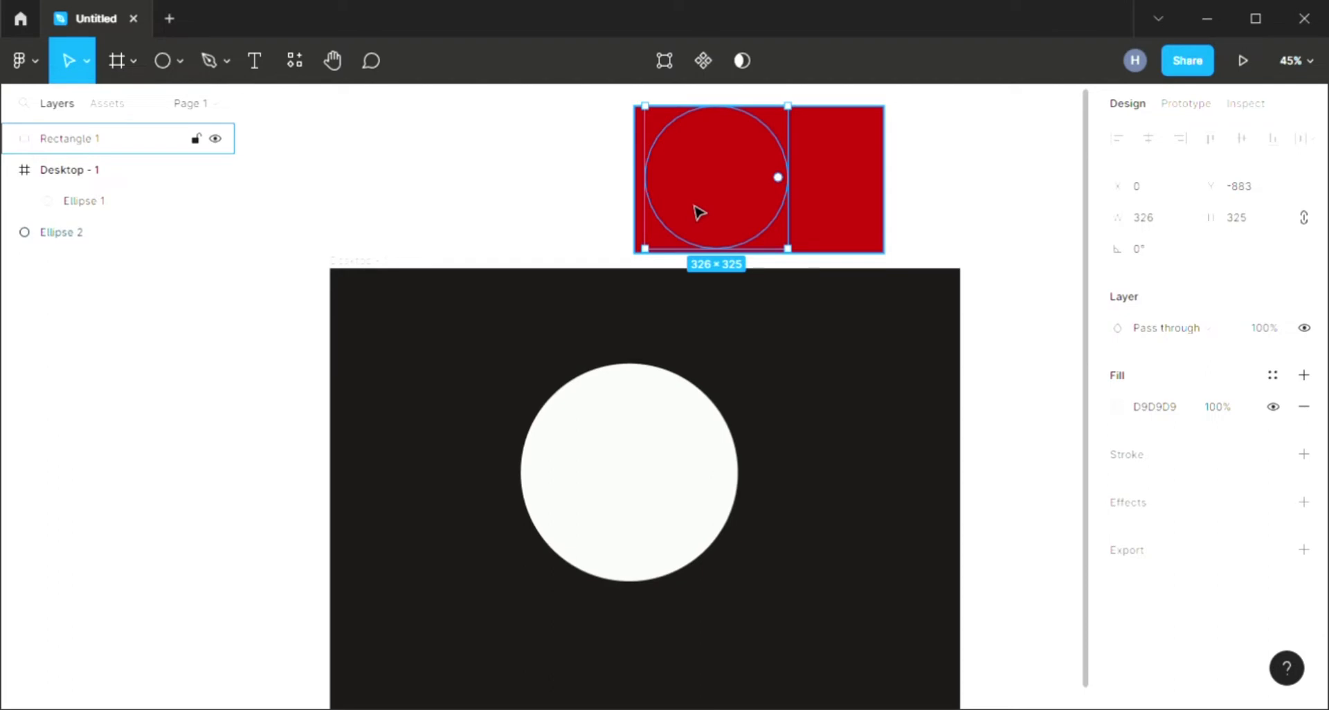
pyautogui.hotkey('ctrl', '\\')
pyautogui.hotkey('ctrl', '\\')
pyautogui.hotkey('ctrl', ']')
pyautogui.hotkey('ctrl', ']')
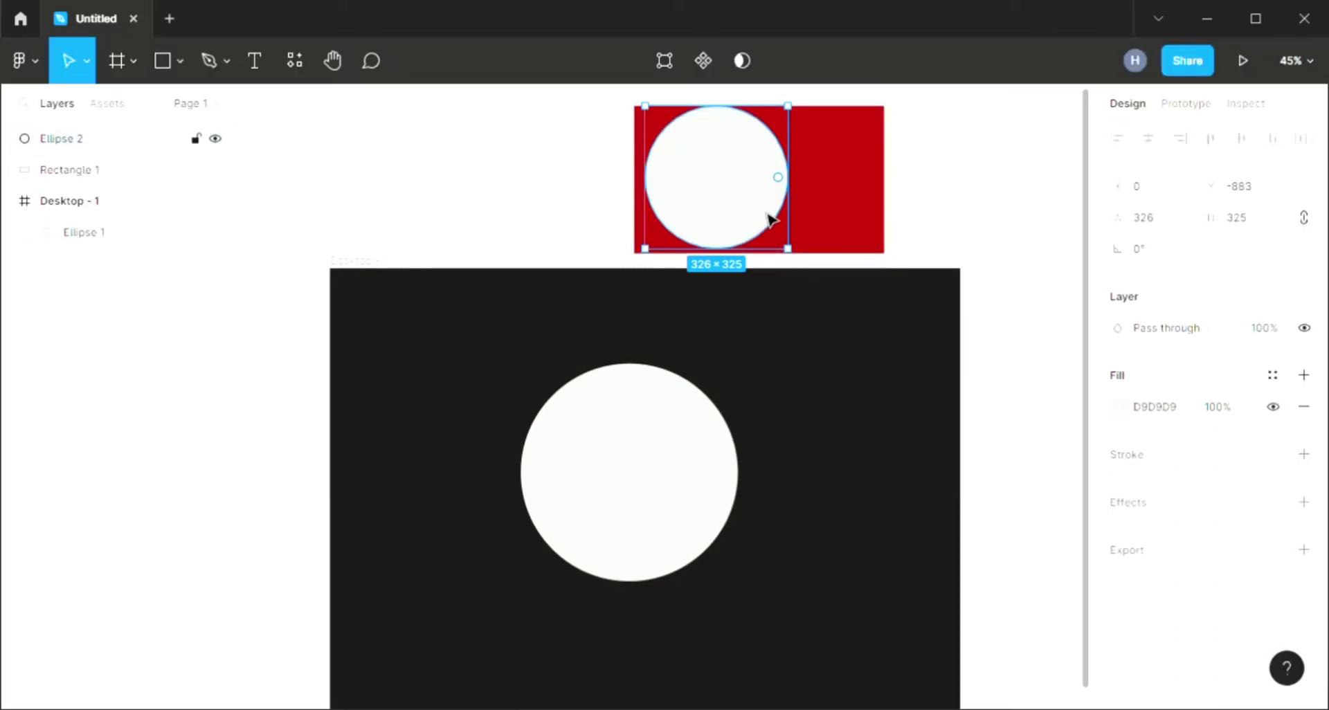
pyautogui.moveTo(770, 219)
pyautogui.mouseDown()
pyautogui.moveTo(805, 224)
pyautogui.moveTo(787, 225)
pyautogui.mouseUp()
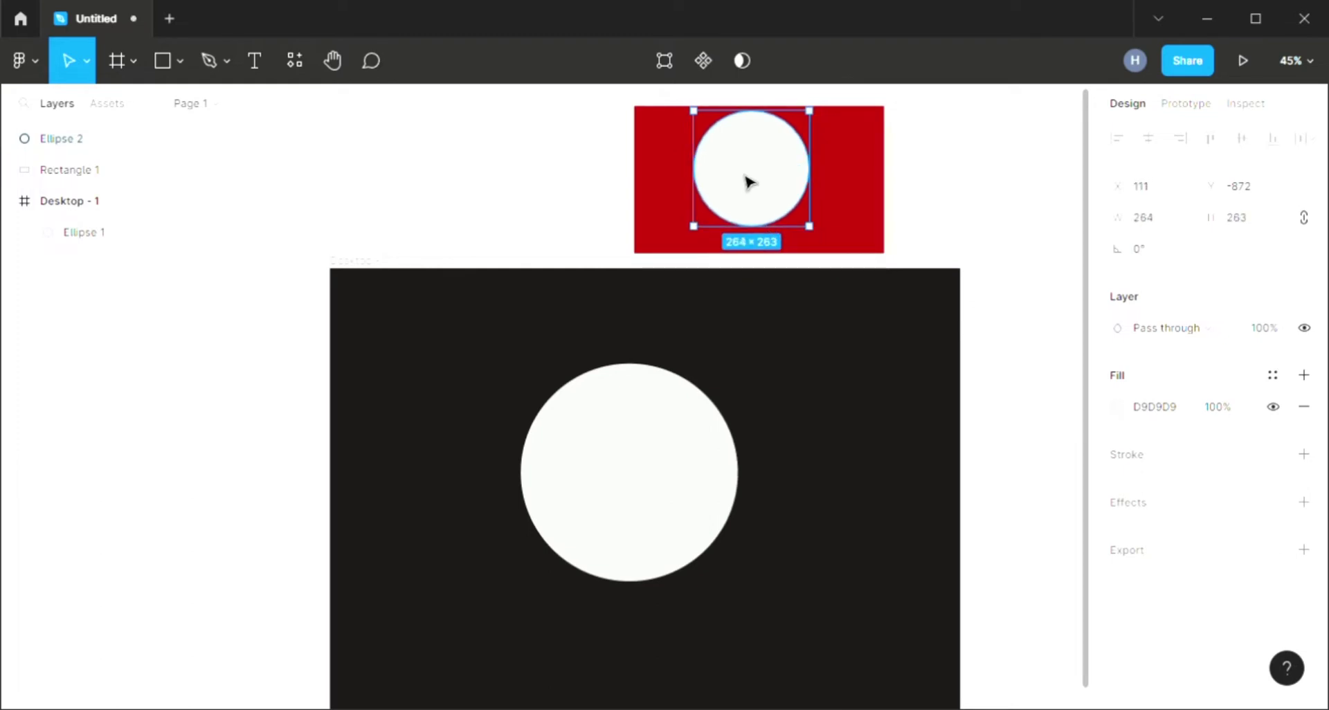
pyautogui.moveTo(748, 182); pyautogui.dragTo(756, 193)
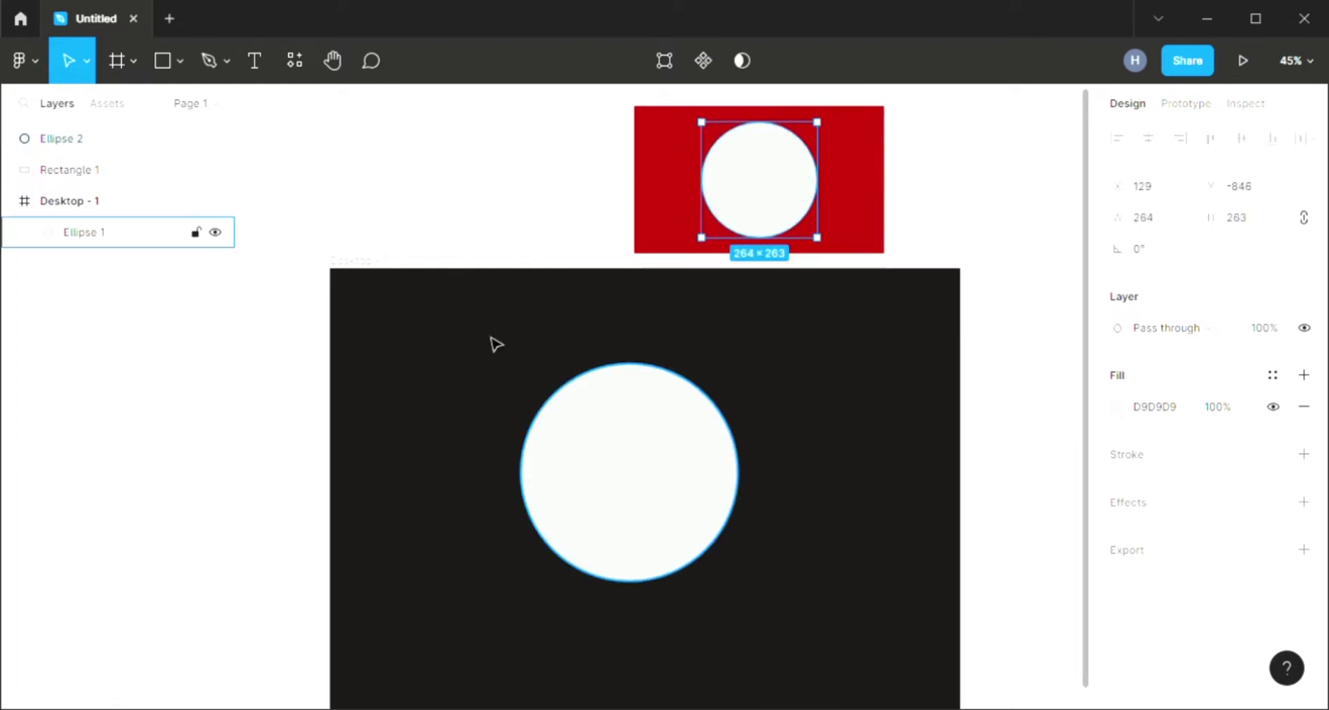
pyautogui.click(368, 285)
pyautogui.click(355, 269)
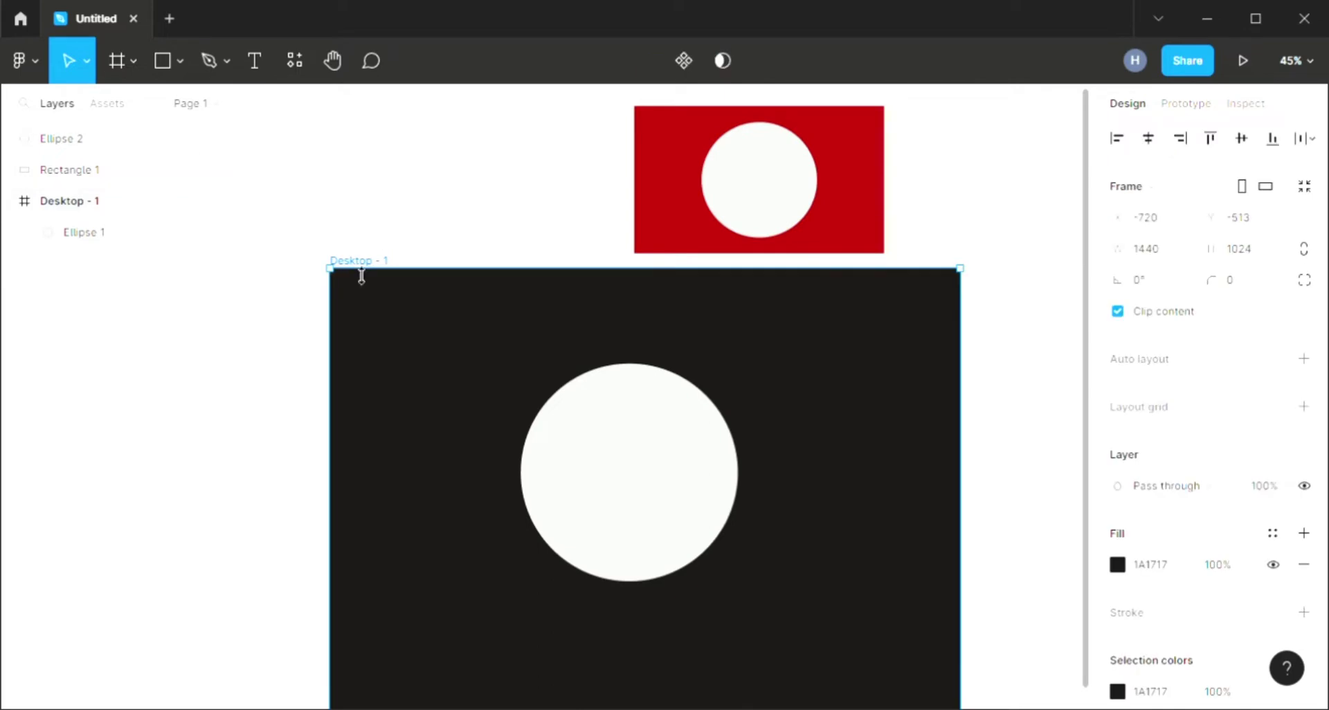
# - Move Desktop - 1 down-left to X -459, Y -158 and trim its height to 1016
pyautogui.scroll(-5, 367, 273)
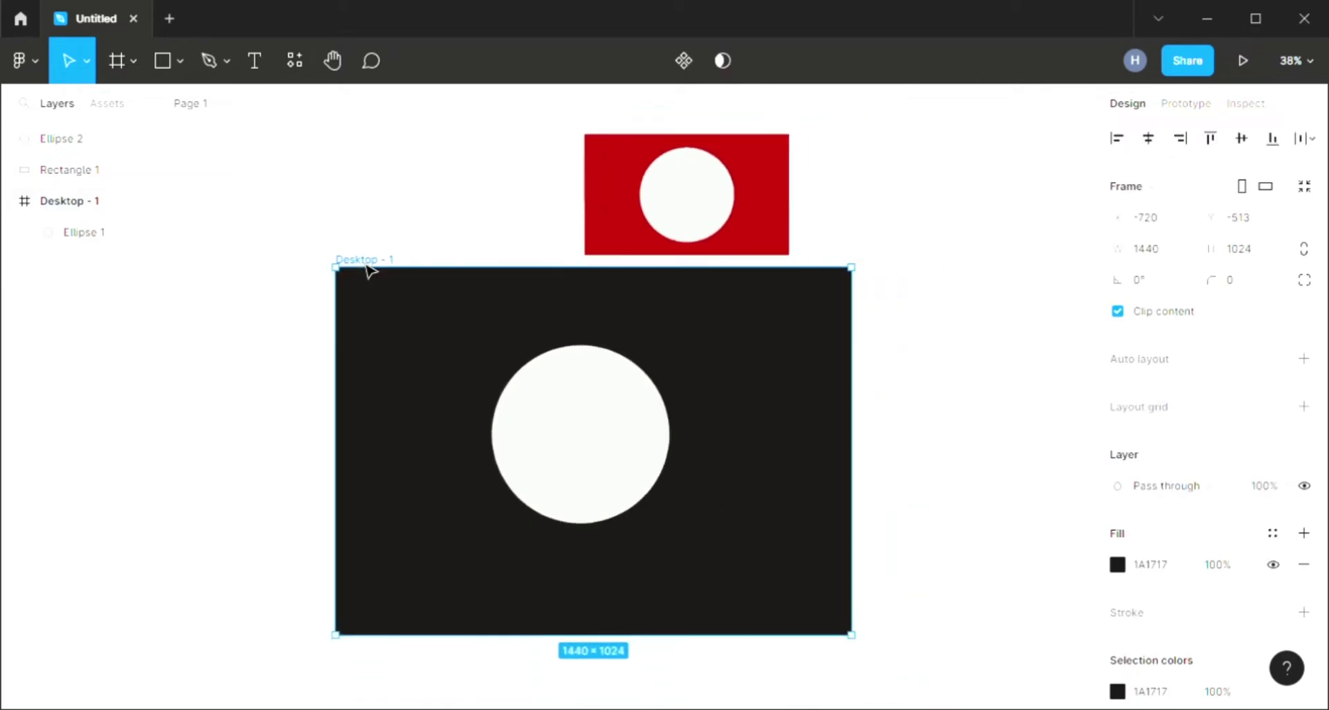
pyautogui.moveTo(365, 259)
pyautogui.mouseDown()
pyautogui.moveTo(513, 295)
pyautogui.moveTo(447, 295)
pyautogui.mouseUp()
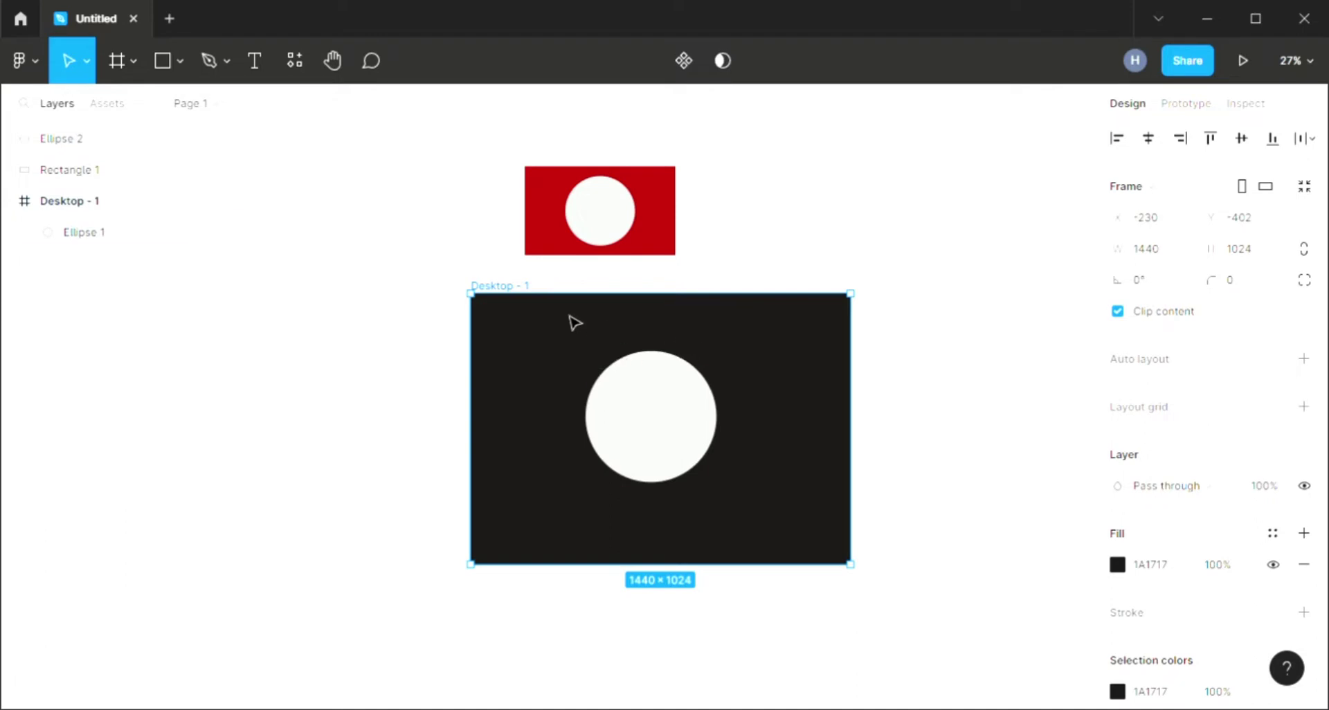
pyautogui.moveTo(510, 294); pyautogui.dragTo(477, 296)
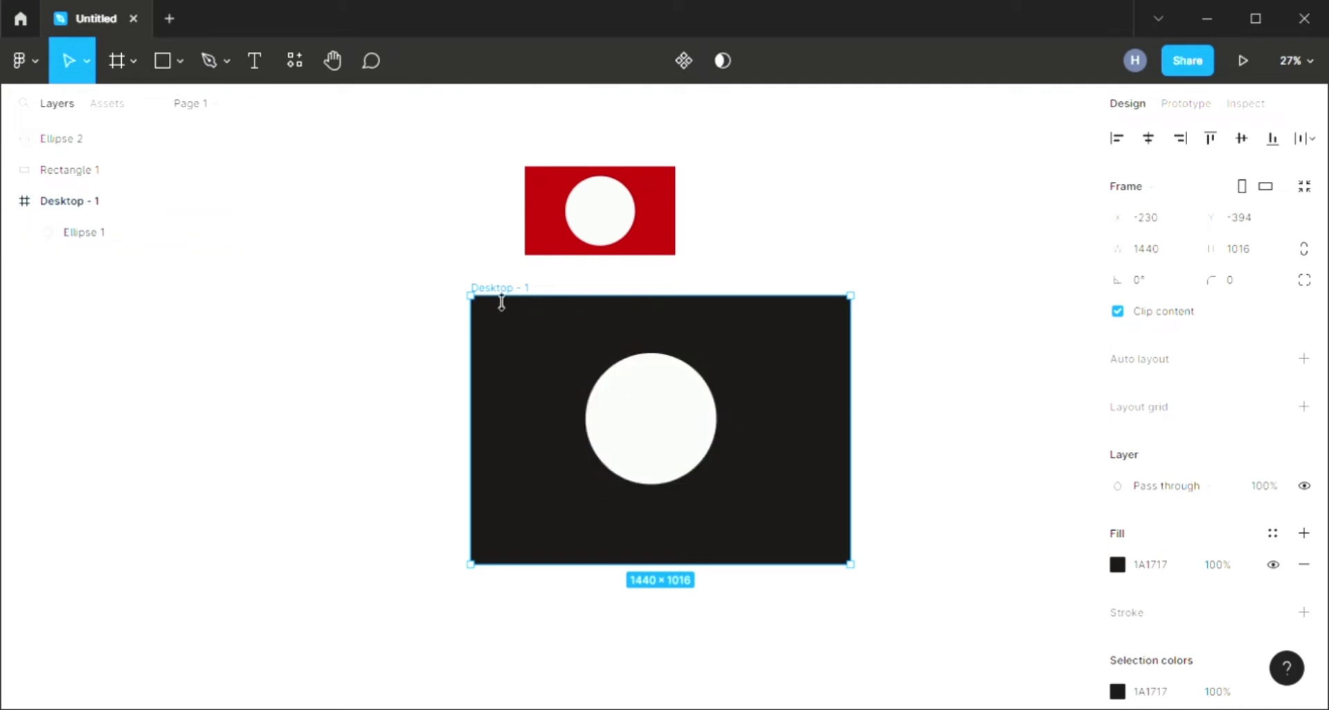
pyautogui.moveTo(492, 296)
pyautogui.mouseDown()
pyautogui.moveTo(377, 326)
pyautogui.moveTo(685, 336)
pyautogui.moveTo(407, 338)
pyautogui.moveTo(647, 368)
pyautogui.moveTo(409, 360)
pyautogui.mouseUp()
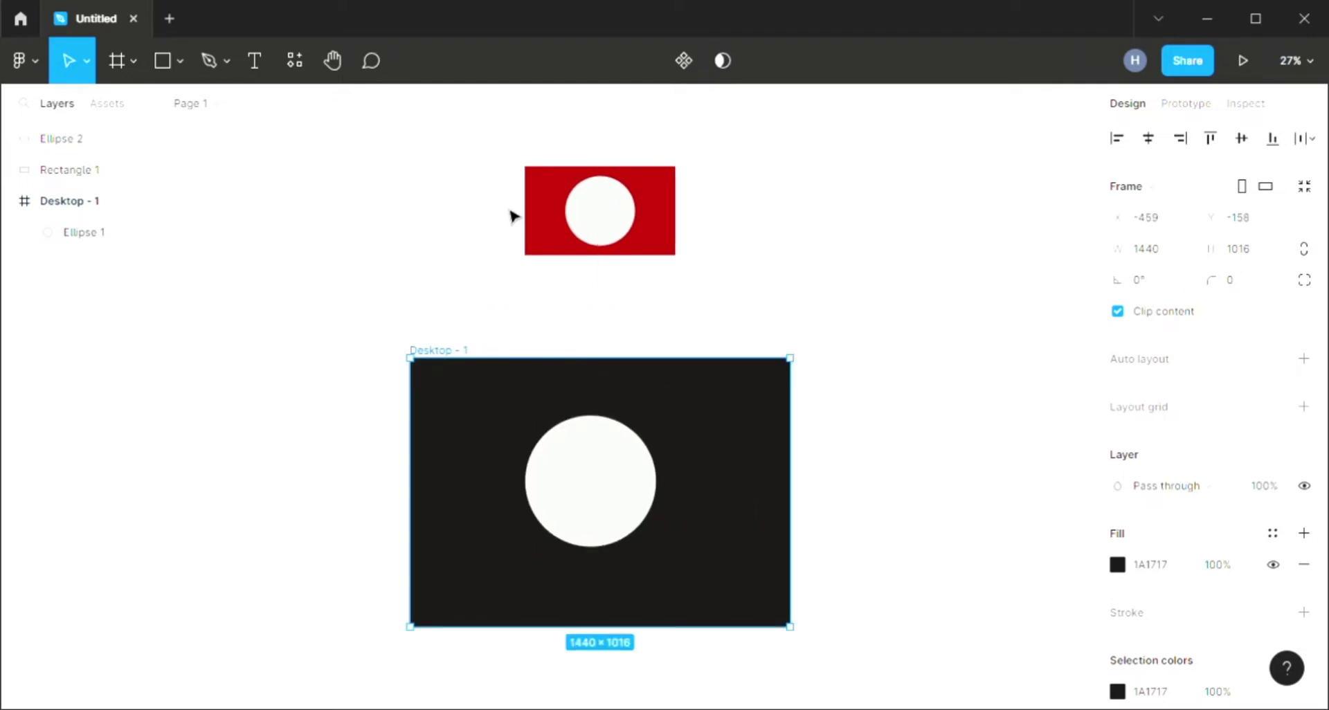
# - Move the red rectangle into Desktop - 1 at X 740, Y 142
pyautogui.click(550, 175)
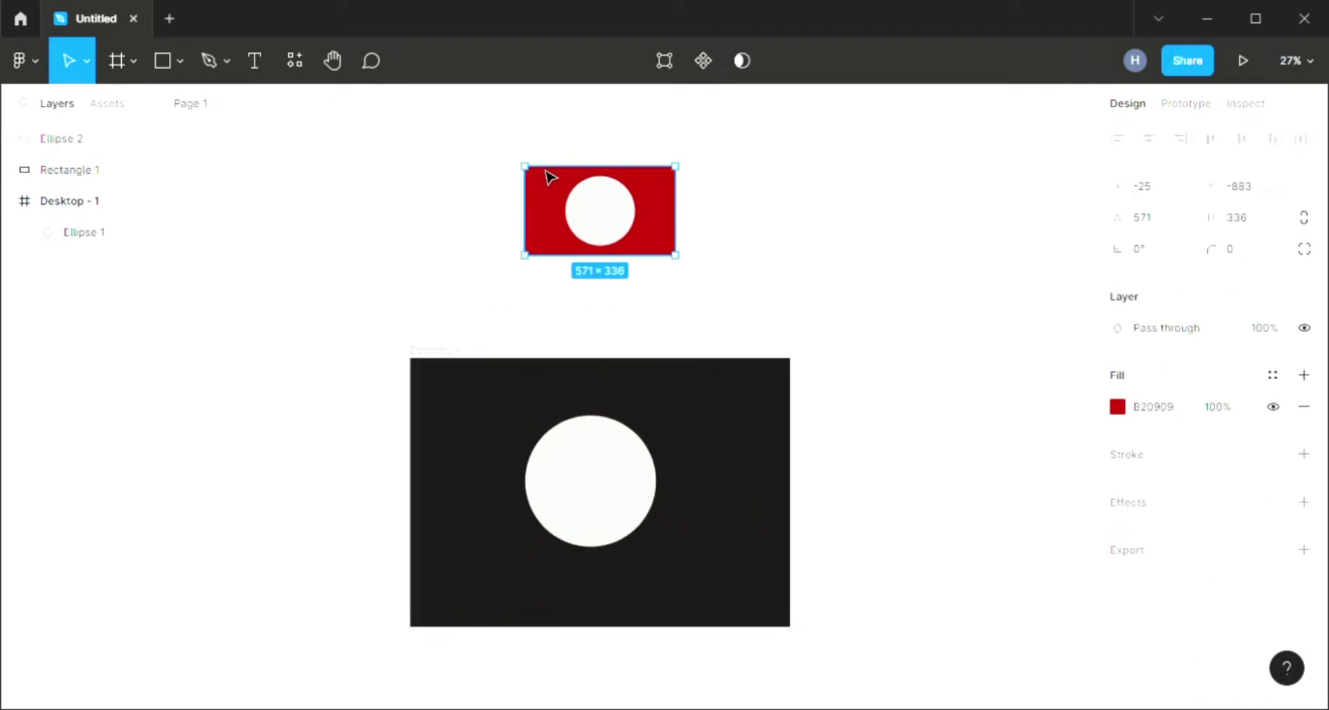
pyautogui.moveTo(549, 201)
pyautogui.mouseDown()
pyautogui.moveTo(564, 202)
pyautogui.moveTo(483, 221)
pyautogui.moveTo(533, 203)
pyautogui.mouseUp()
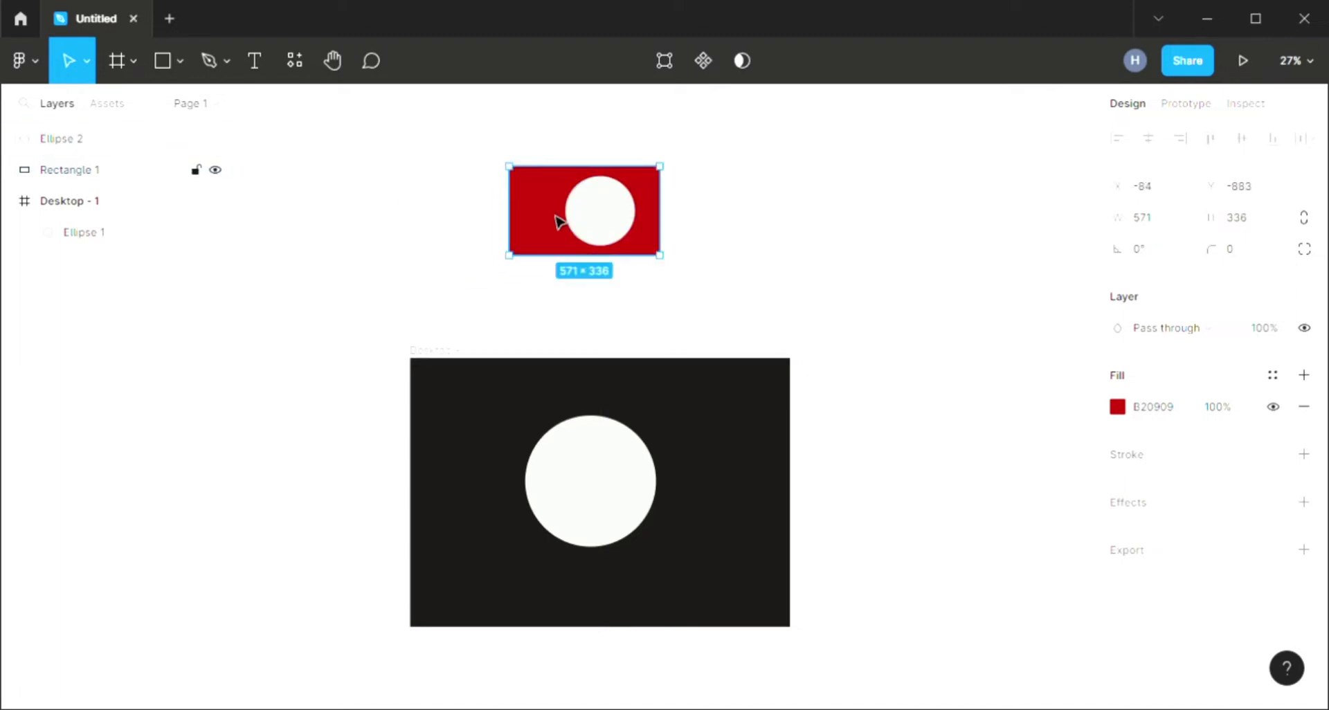
pyautogui.moveTo(535, 208)
pyautogui.mouseDown()
pyautogui.moveTo(594, 208)
pyautogui.moveTo(480, 208)
pyautogui.moveTo(730, 210)
pyautogui.mouseUp()
pyautogui.click(457, 360)
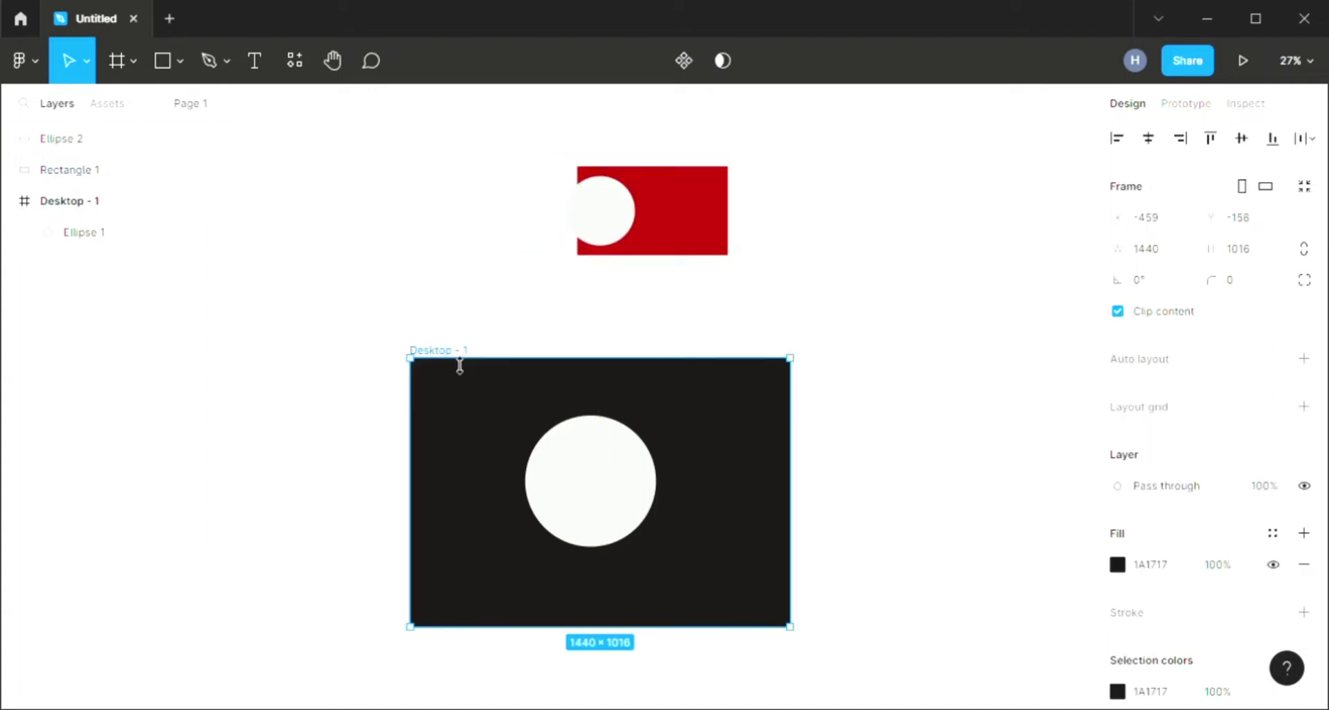
pyautogui.moveTo(451, 356)
pyautogui.mouseDown()
pyautogui.moveTo(382, 360)
pyautogui.moveTo(466, 349)
pyautogui.moveTo(438, 302)
pyautogui.mouseUp()
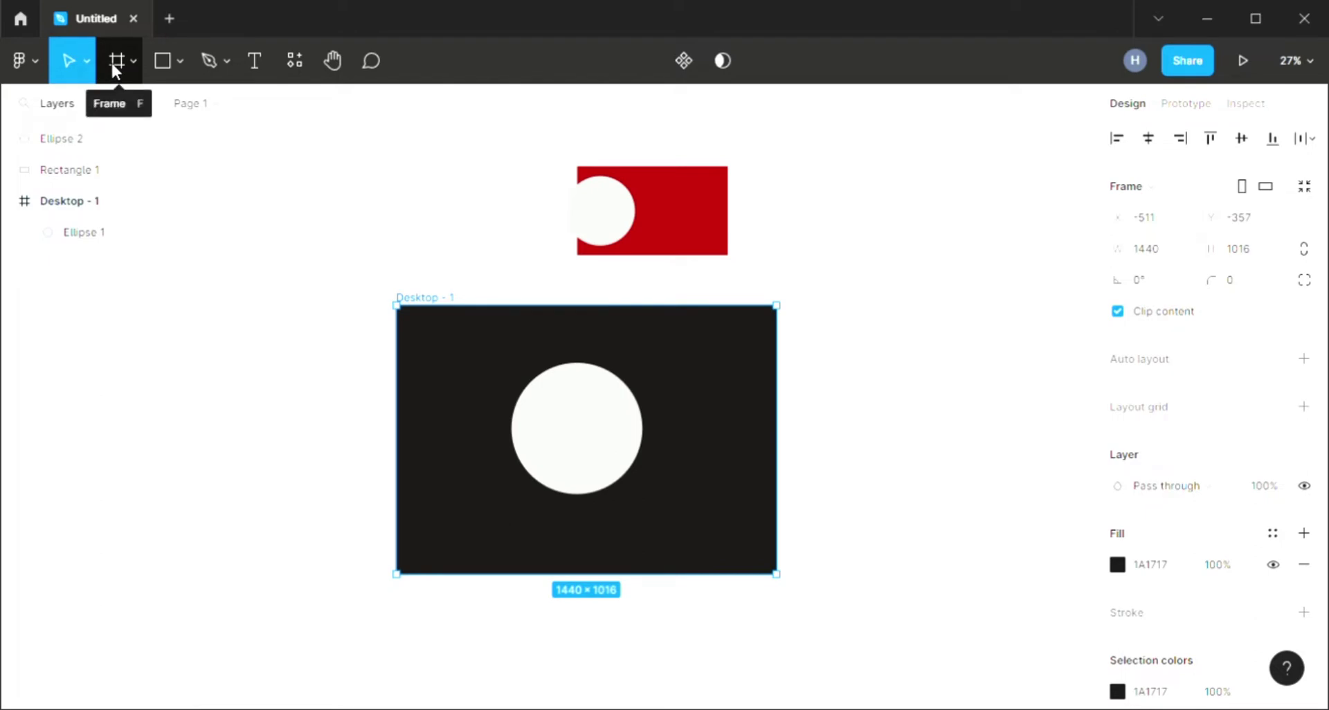
pyautogui.click(719, 236)
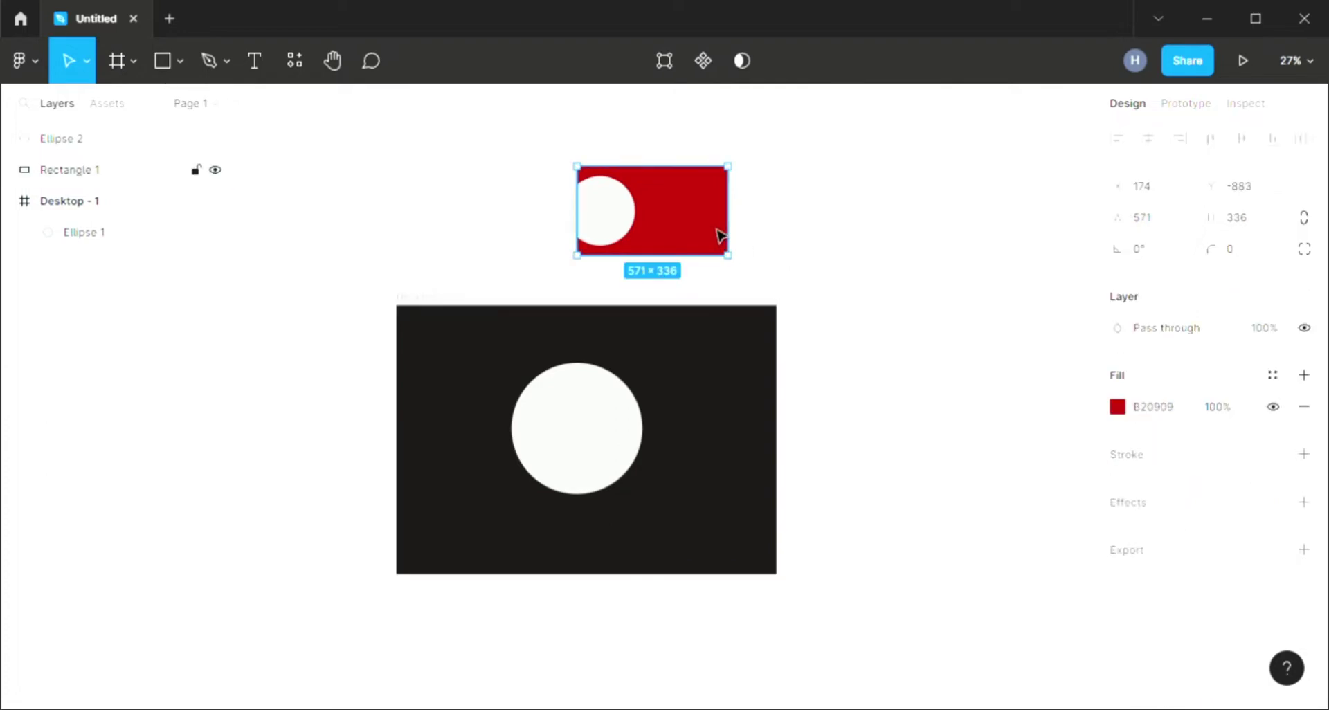
pyautogui.moveTo(720, 235)
pyautogui.mouseDown()
pyautogui.moveTo(735, 424)
pyautogui.moveTo(710, 402)
pyautogui.mouseUp()
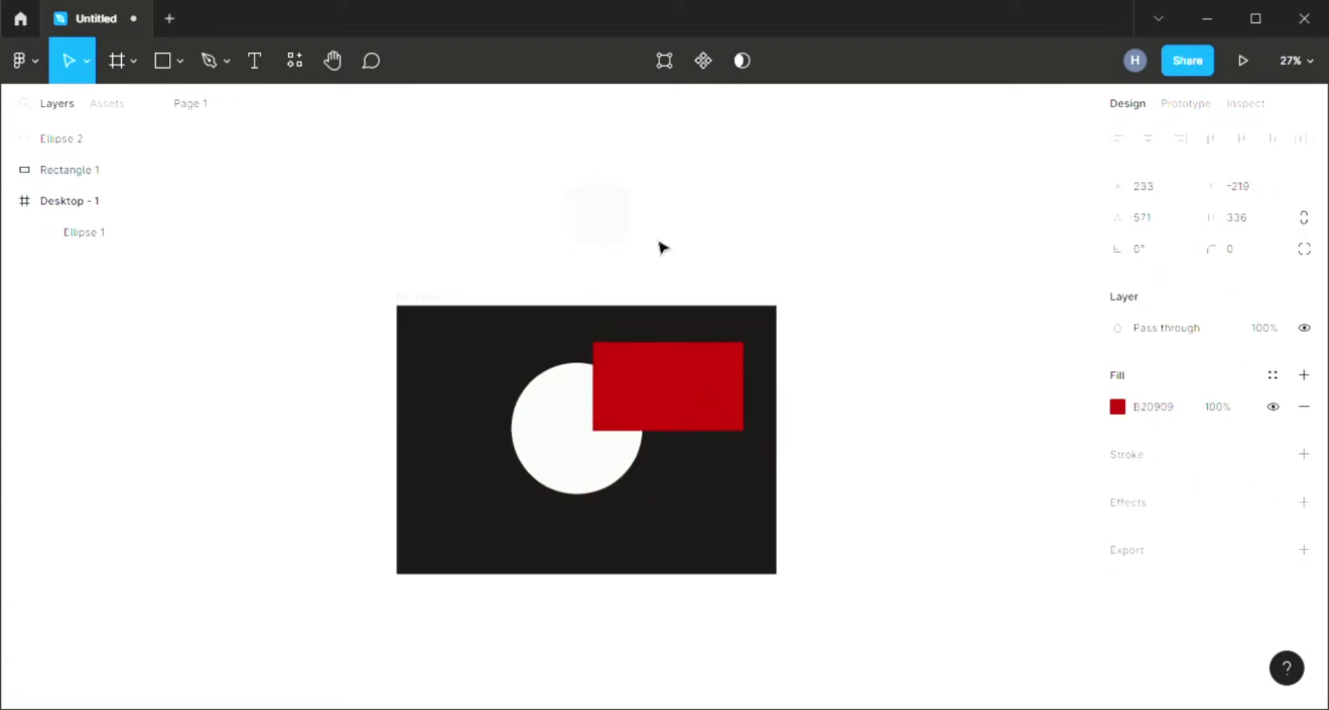
# - Move the loose grey circle right so it sits above the frame
pyautogui.click(573, 429)
pyautogui.click(617, 210)
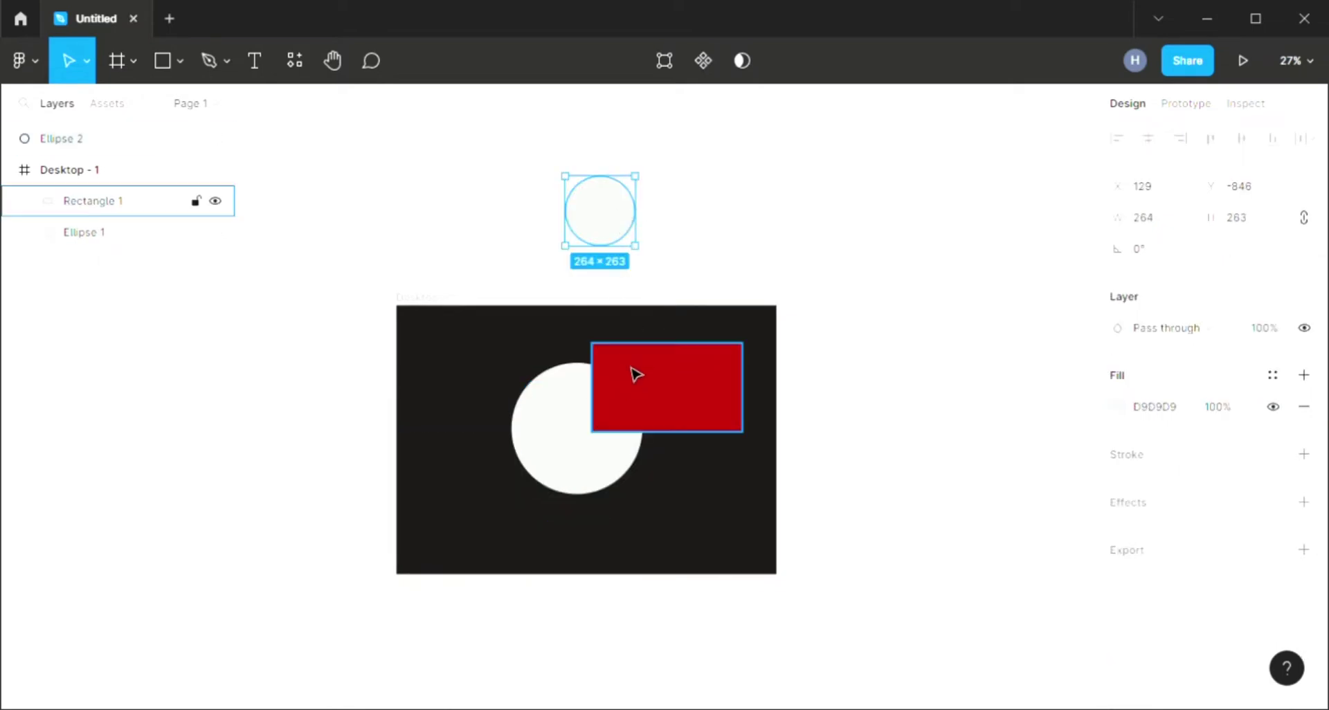
pyautogui.click(638, 375)
pyautogui.click(602, 215)
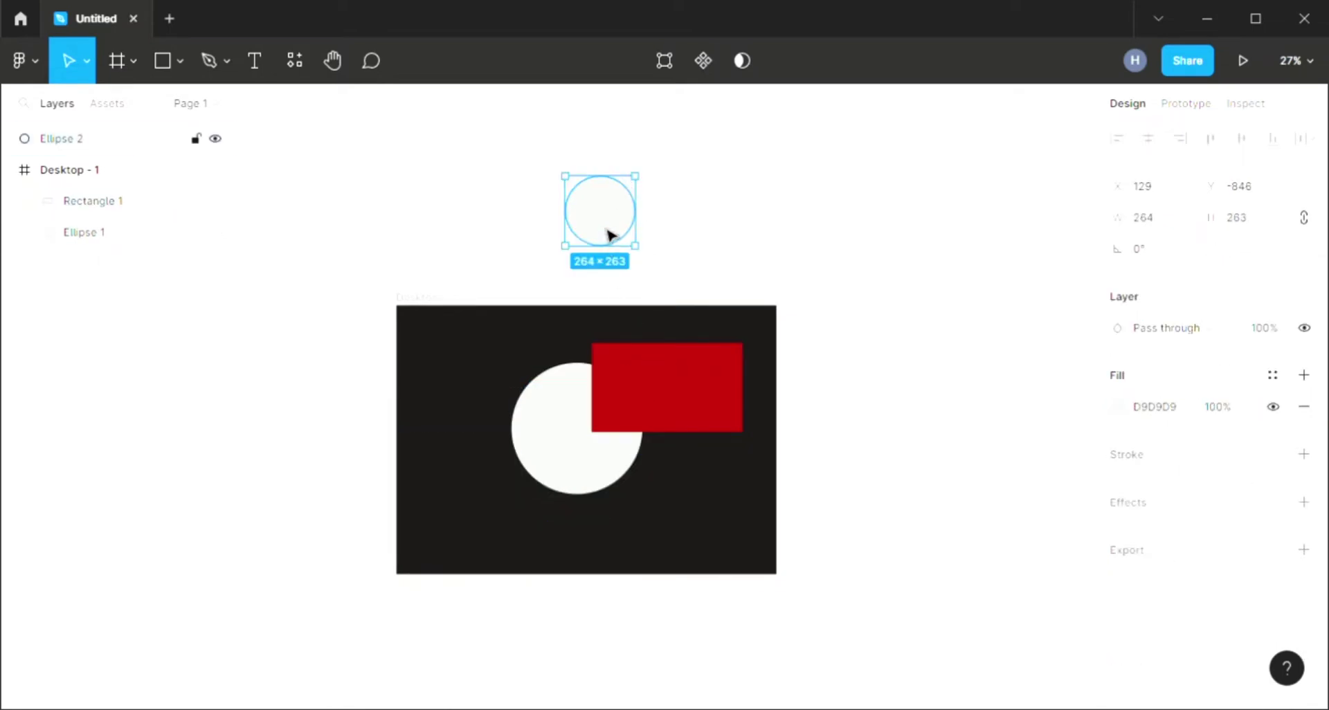
pyautogui.moveTo(611, 232); pyautogui.dragTo(720, 284)
pyautogui.click(667, 376)
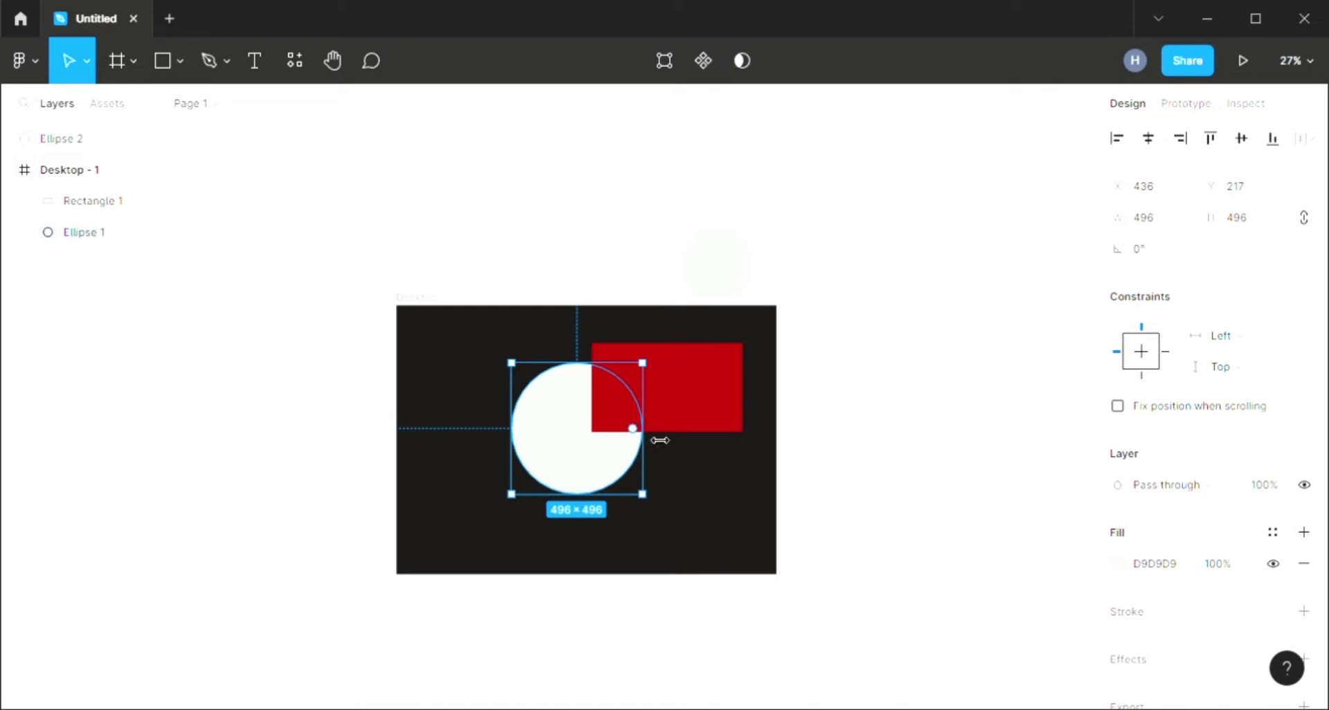
pyautogui.click(675, 414)
pyautogui.click(180, 61)
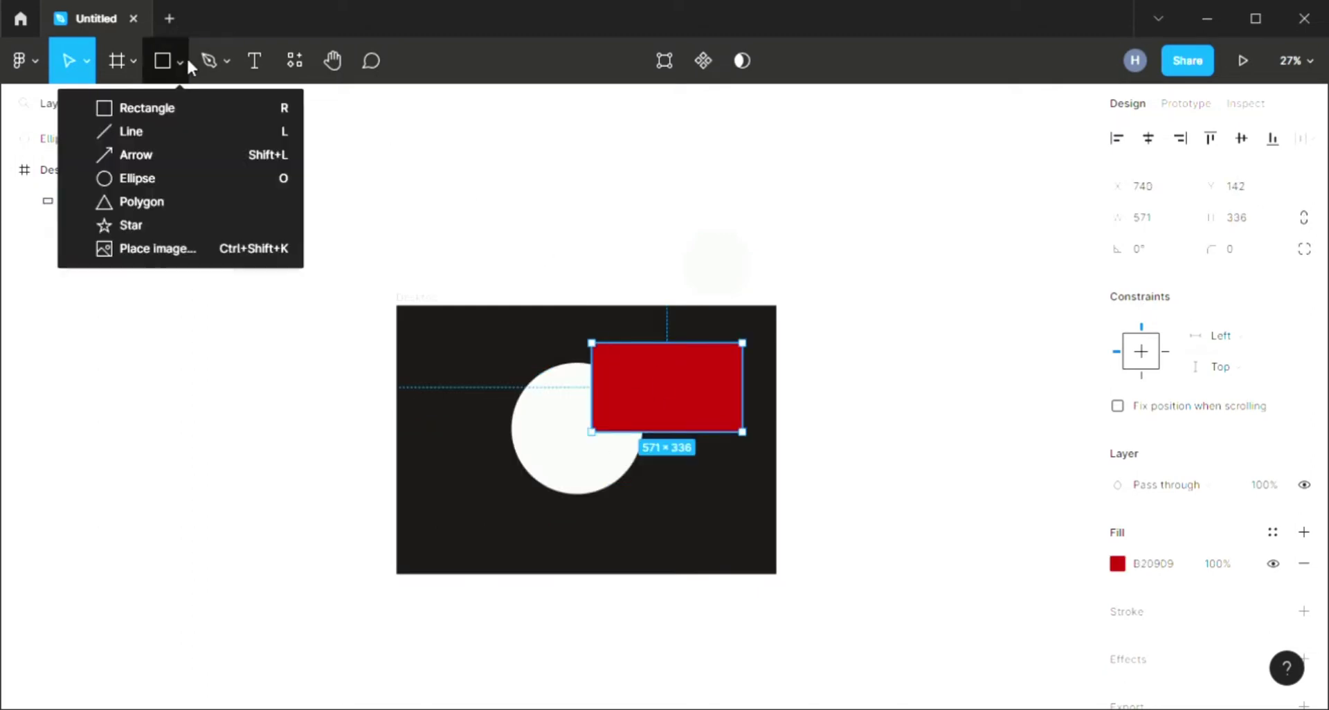
pyautogui.click(178, 157)
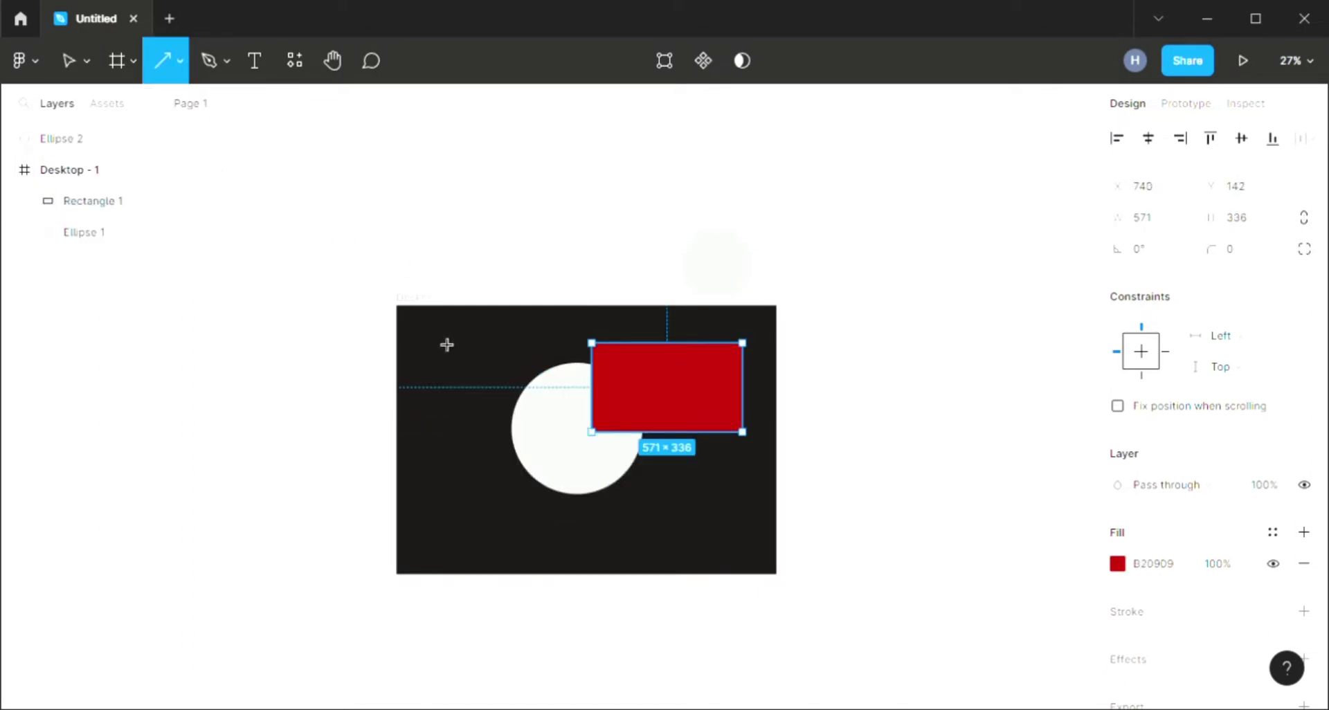
pyautogui.moveTo(396, 198); pyautogui.dragTo(553, 201)
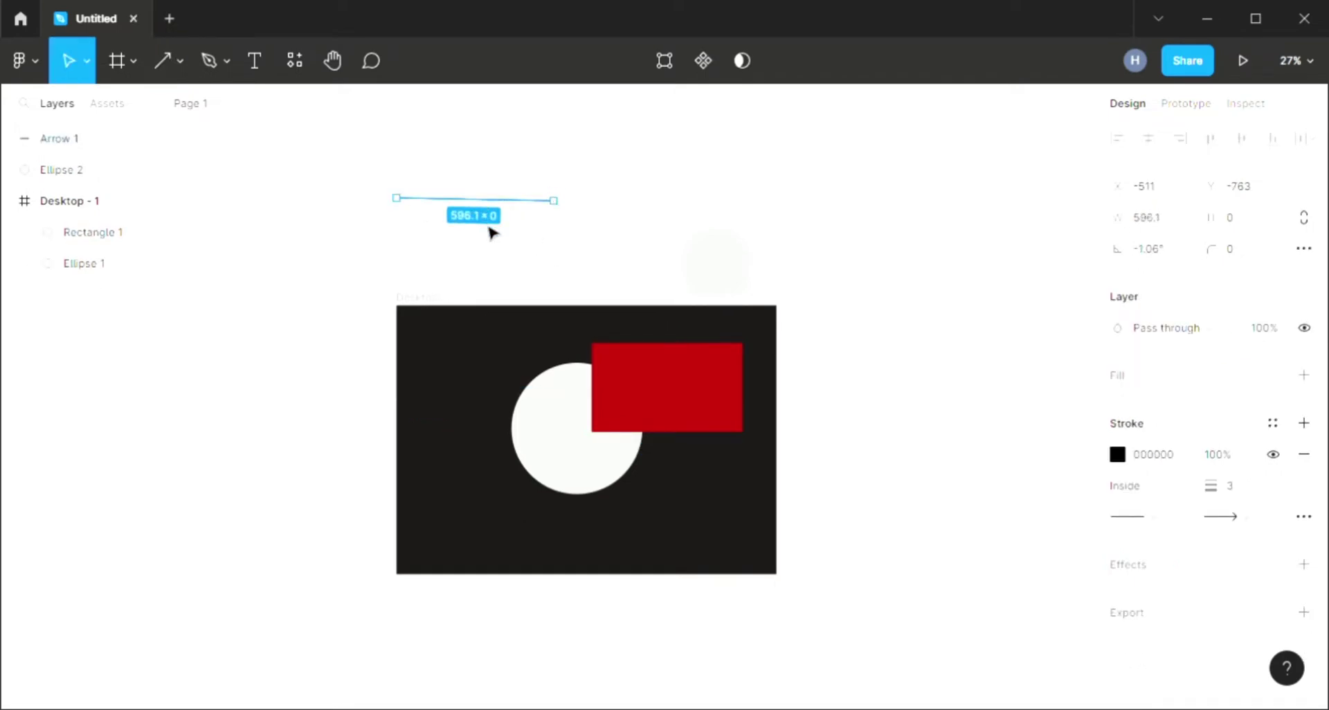
pyautogui.keyDown('ctrl'); pyautogui.scroll(2, 490, 233); pyautogui.keyUp('ctrl')
pyautogui.keyDown('ctrl'); pyautogui.scroll(2, 493, 228); pyautogui.keyUp('ctrl')
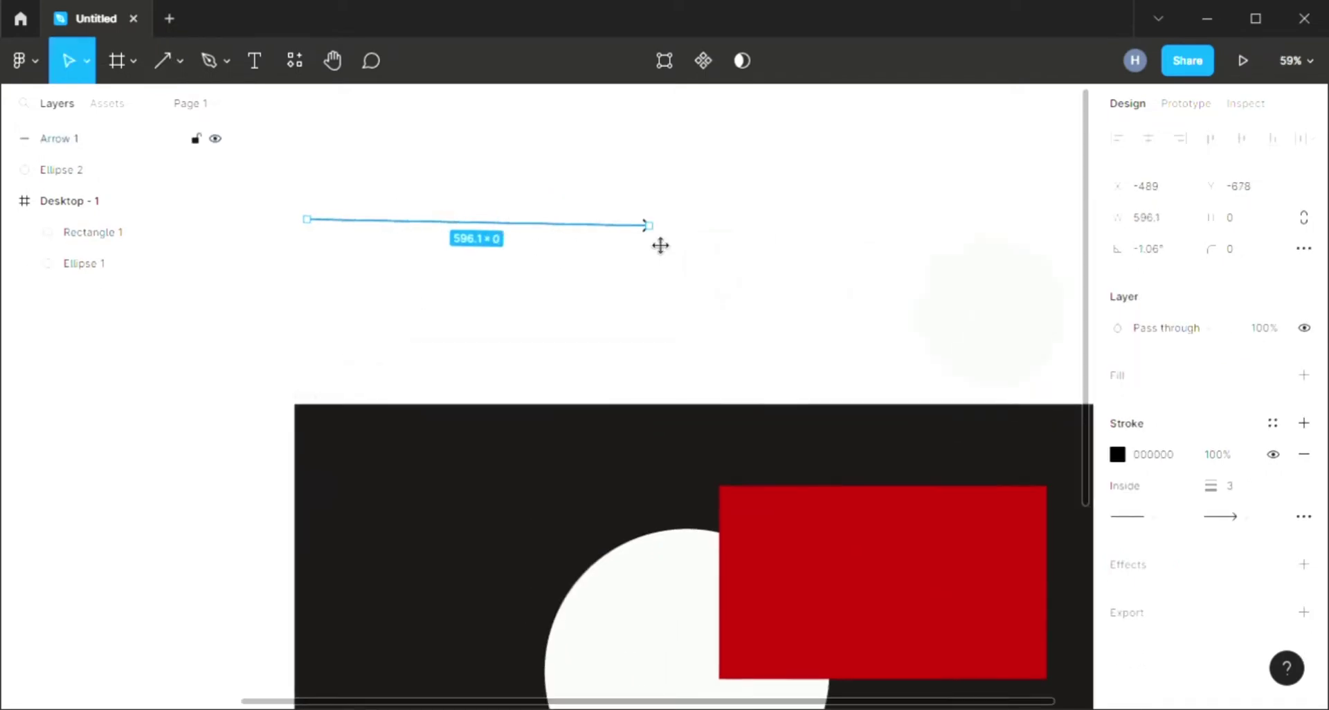
pyautogui.moveTo(661, 240)
pyautogui.mouseDown()
pyautogui.moveTo(378, 316)
pyautogui.moveTo(368, 293)
pyautogui.moveTo(380, 270)
pyautogui.moveTo(365, 314)
pyautogui.moveTo(405, 251)
pyautogui.moveTo(385, 225)
pyautogui.moveTo(385, 296)
pyautogui.moveTo(446, 383)
pyautogui.moveTo(395, 249)
pyautogui.moveTo(398, 216)
pyautogui.moveTo(412, 237)
pyautogui.moveTo(422, 197)
pyautogui.mouseUp()
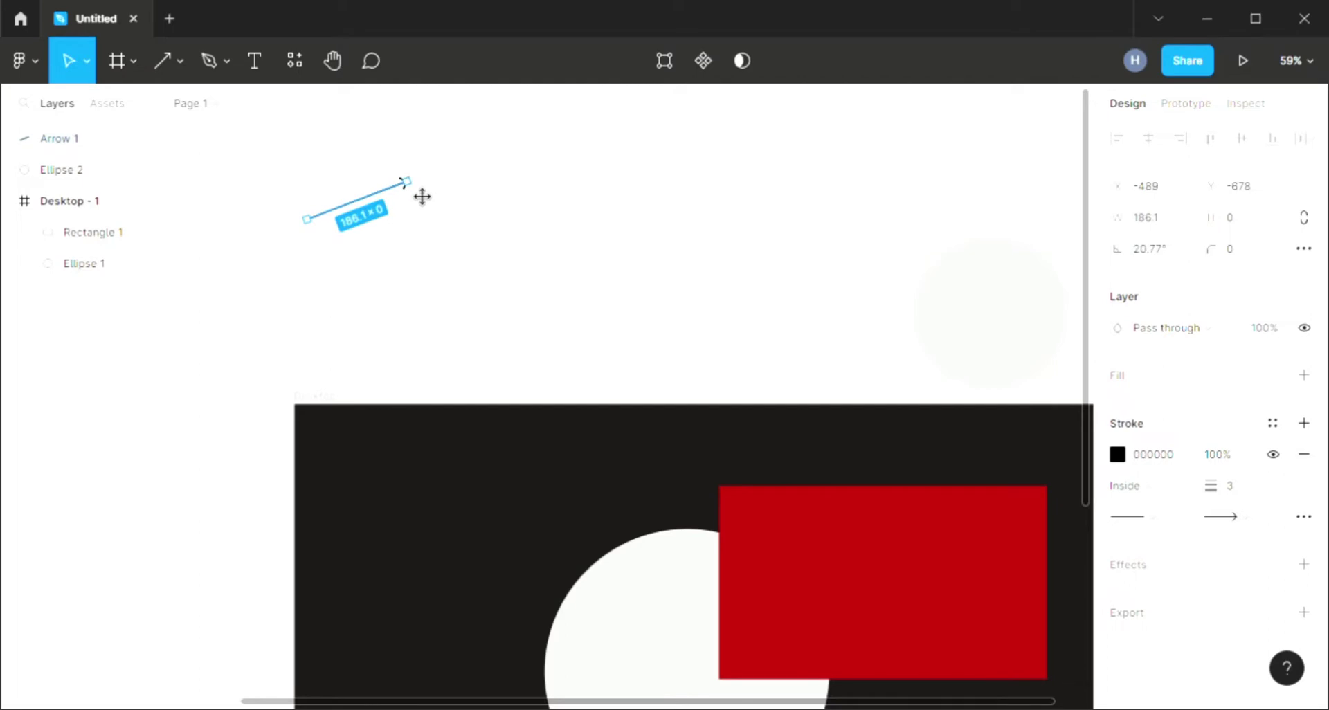
pyautogui.press('shift')
pyautogui.press('shift')
pyautogui.press('shift')
pyautogui.press('shift')
pyautogui.press('shift')
pyautogui.press('shift')
pyautogui.press('shift')
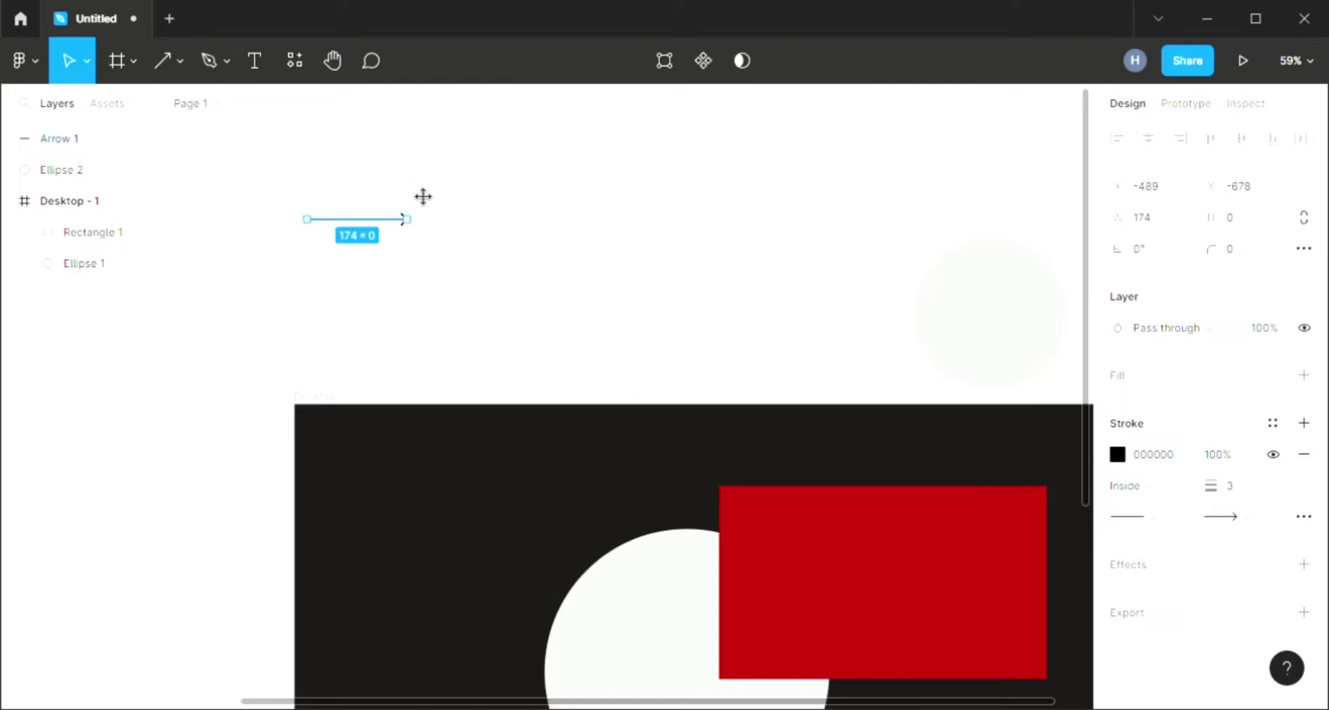
pyautogui.moveTo(422, 196)
pyautogui.mouseDown()
pyautogui.moveTo(420, 288)
pyautogui.moveTo(415, 215)
pyautogui.mouseUp()
pyautogui.press('shift')
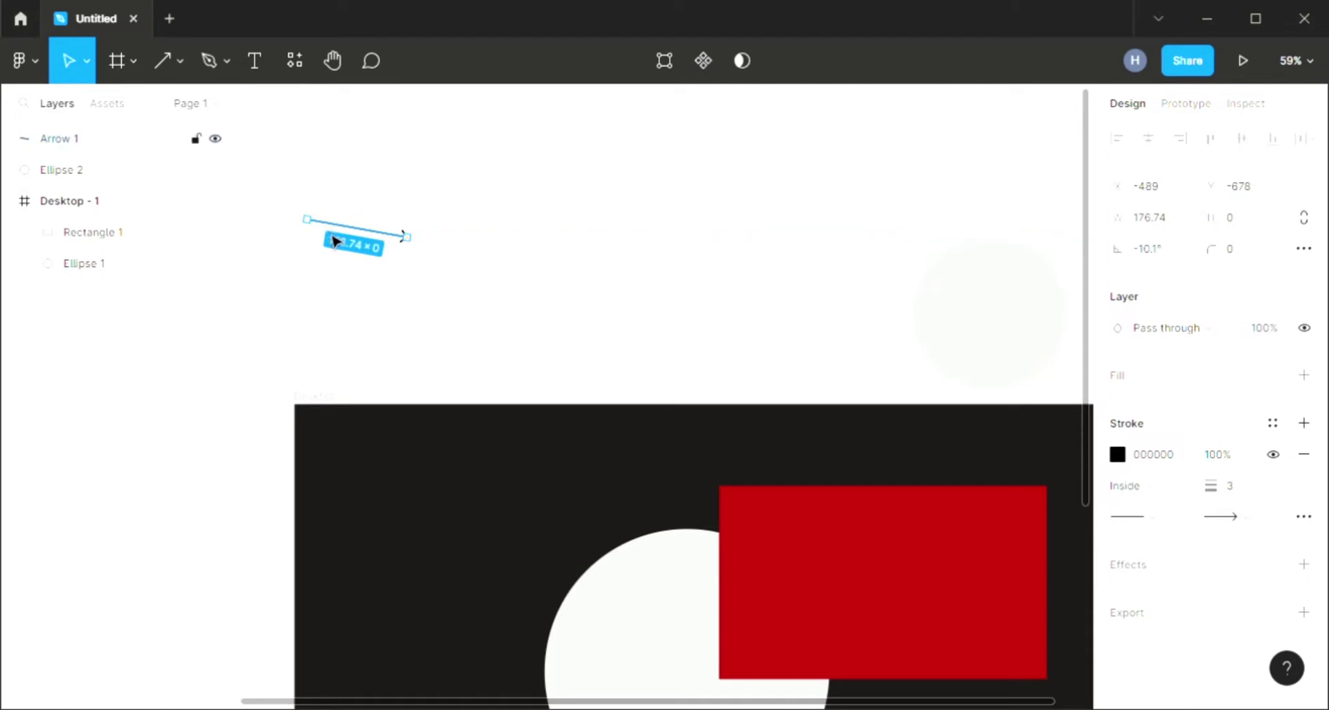
pyautogui.click(359, 240)
pyautogui.click(359, 238)
pyautogui.press('Delete')
pyautogui.click(178, 62)
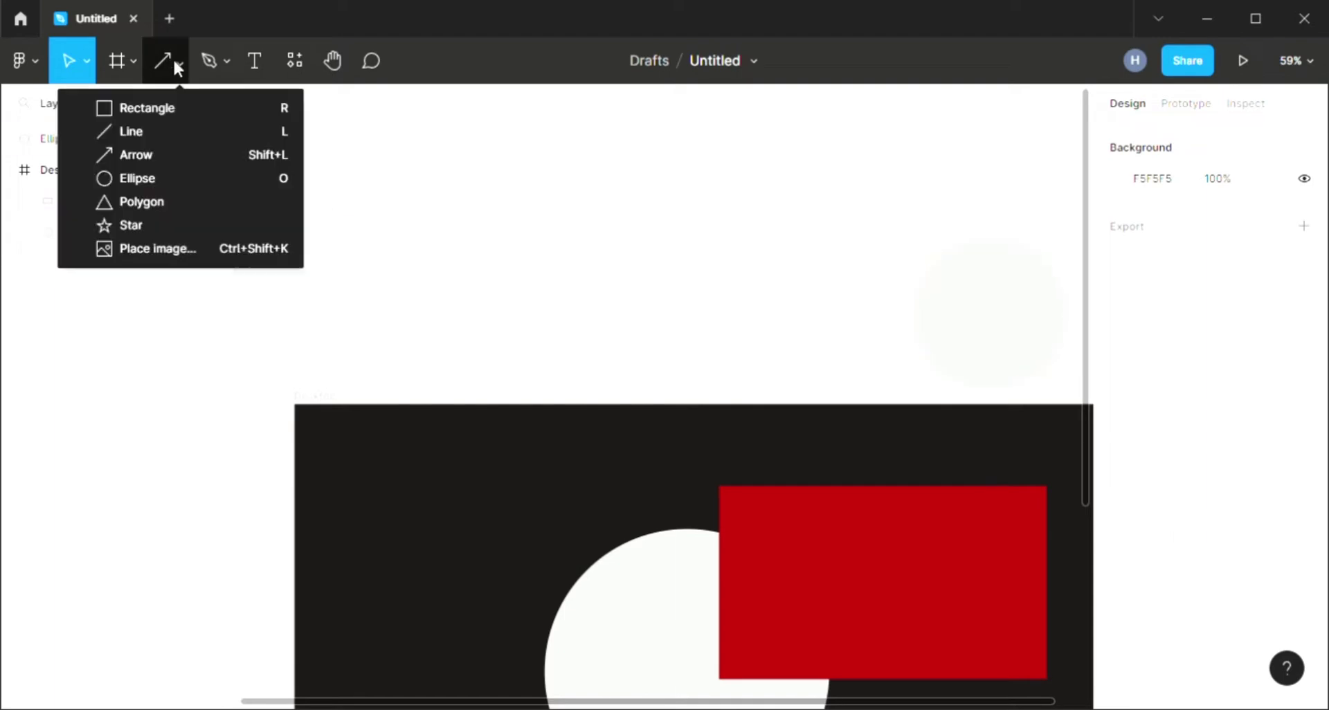
pyautogui.click(400, 184)
pyautogui.click(995, 337)
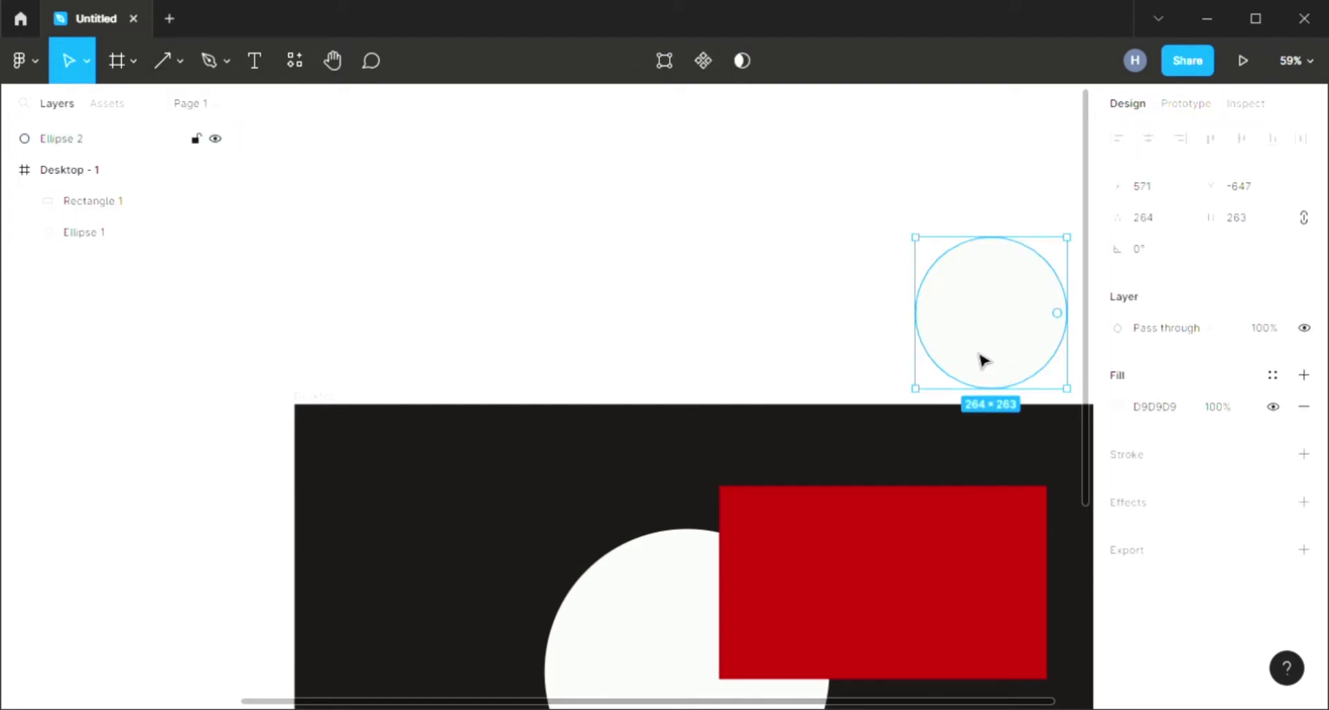
pyautogui.hotkey('ctrl', 'd')
pyautogui.moveTo(984, 360); pyautogui.dragTo(429, 295)
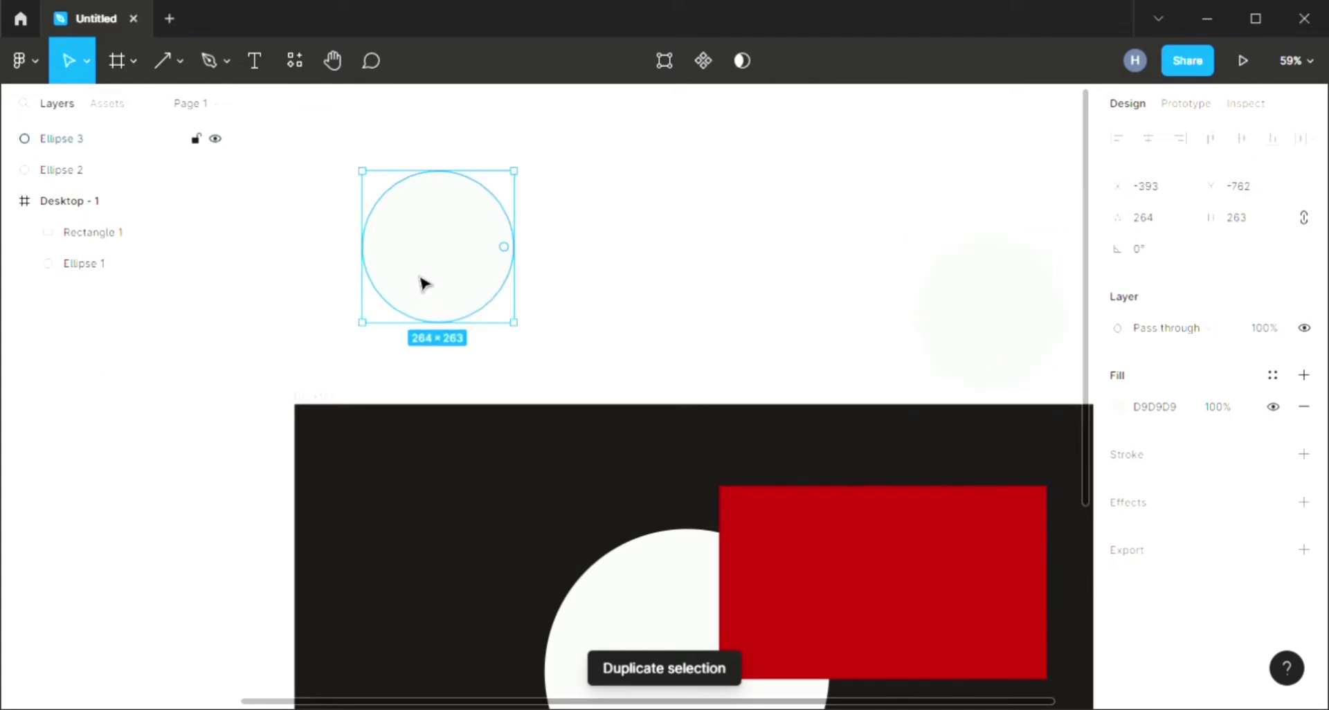
pyautogui.press('Delete')
pyautogui.scroll(-1, 854, 412)
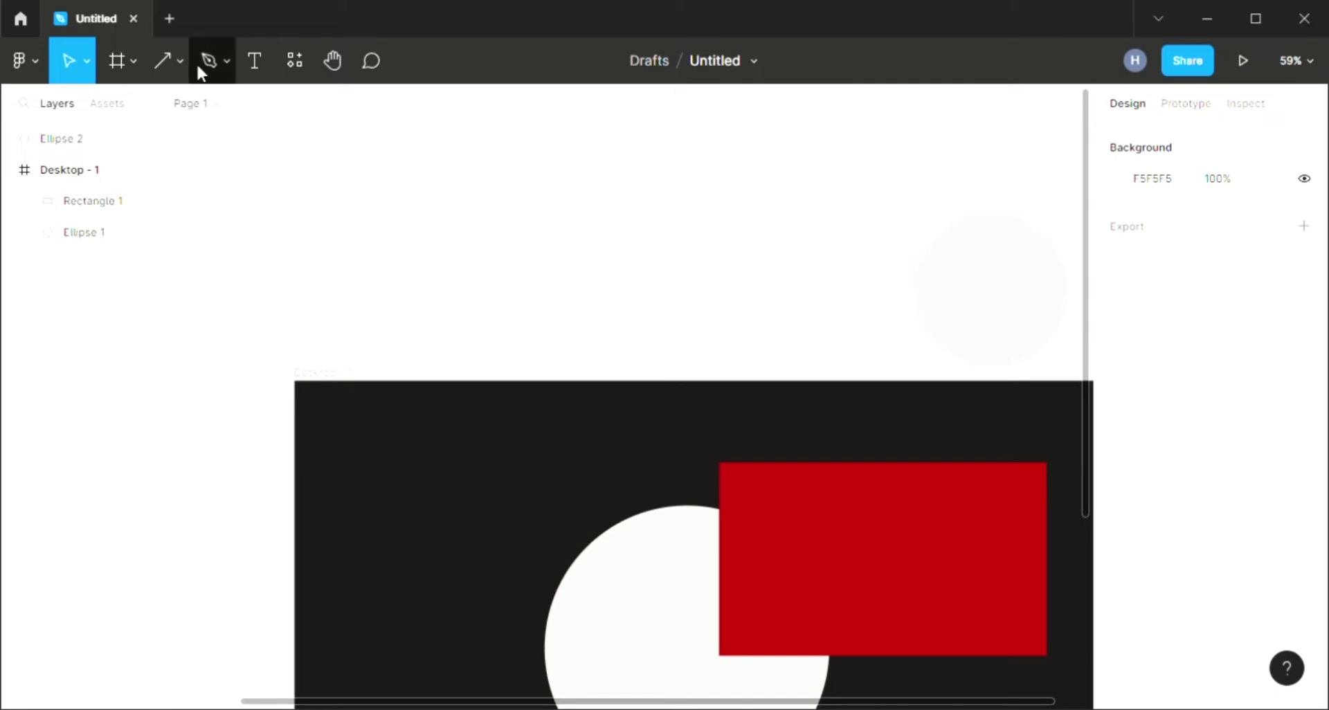
pyautogui.click(178, 62)
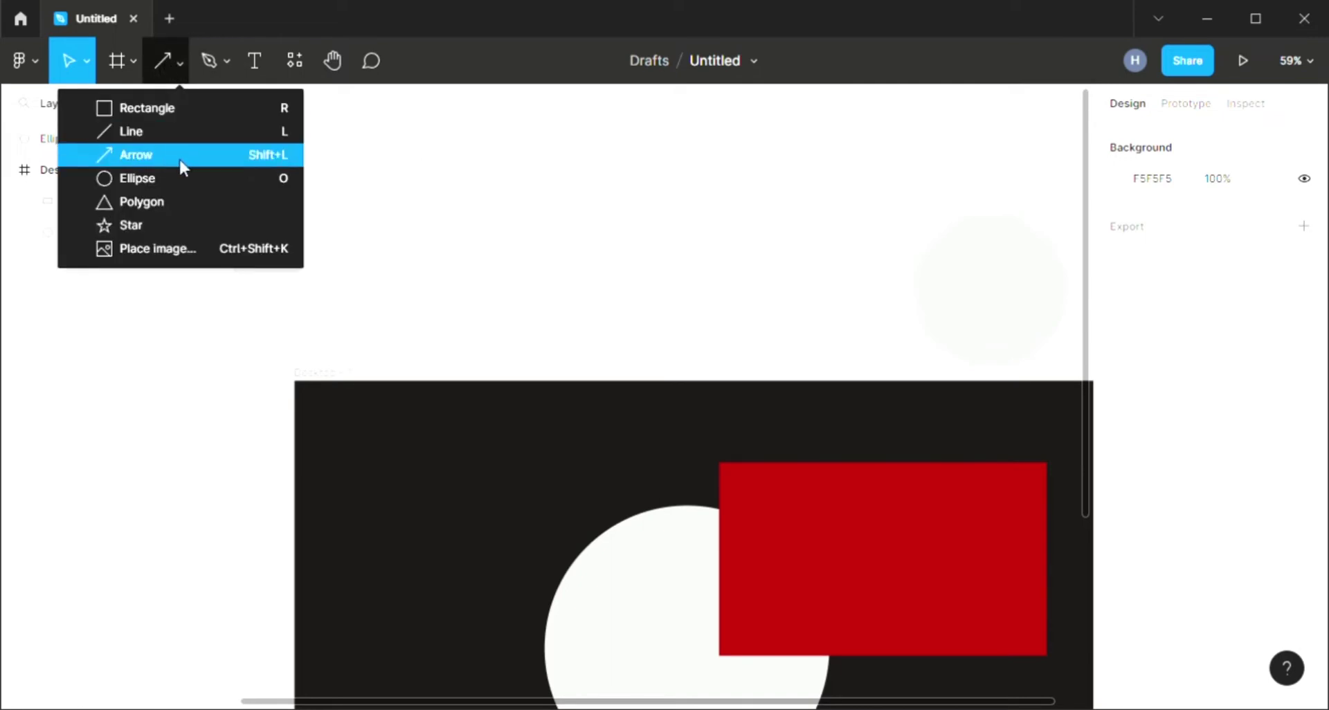
pyautogui.click(179, 179)
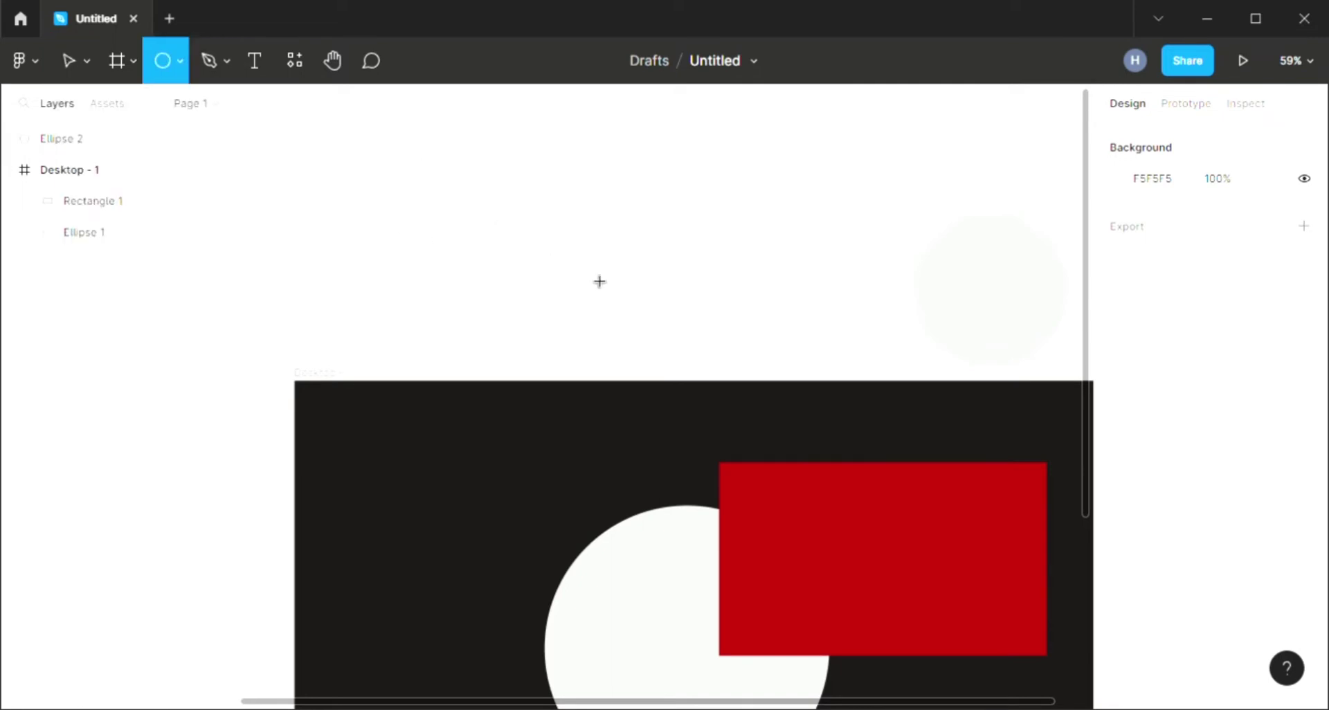
pyautogui.moveTo(489, 188); pyautogui.dragTo(661, 315)
pyautogui.press('Delete')
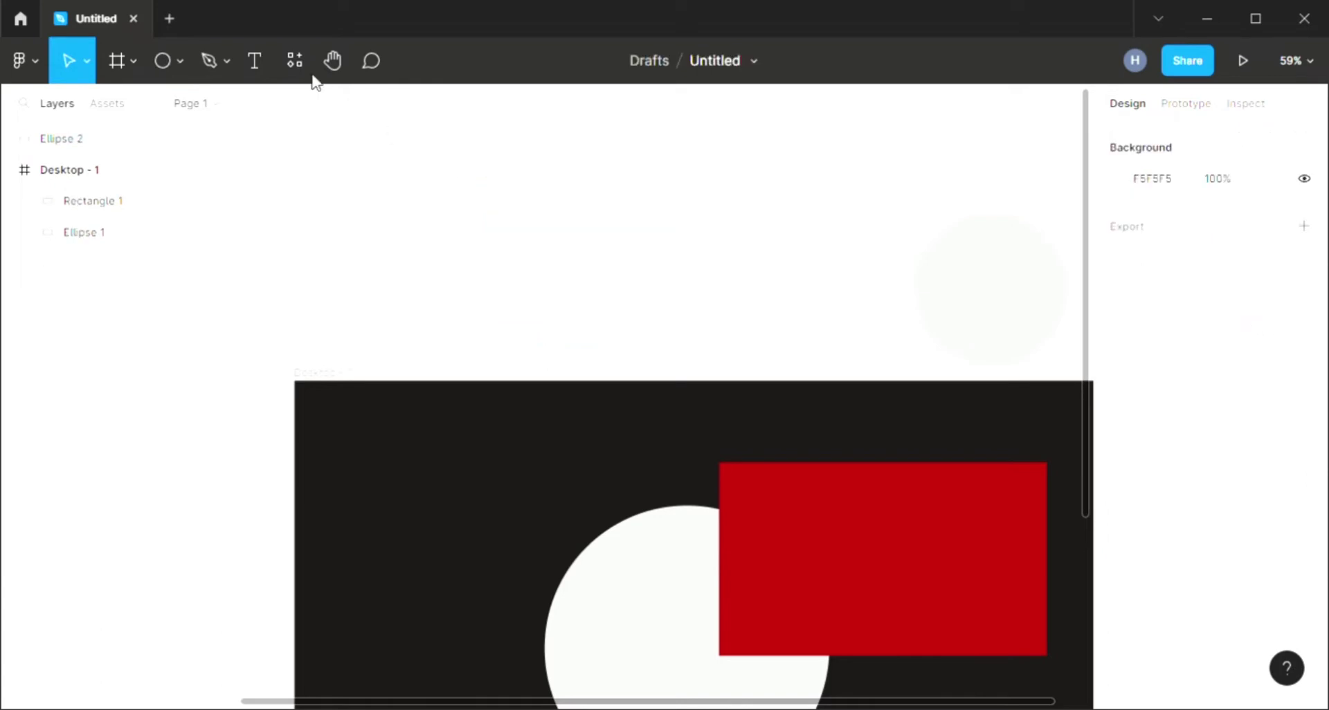
pyautogui.click(180, 62)
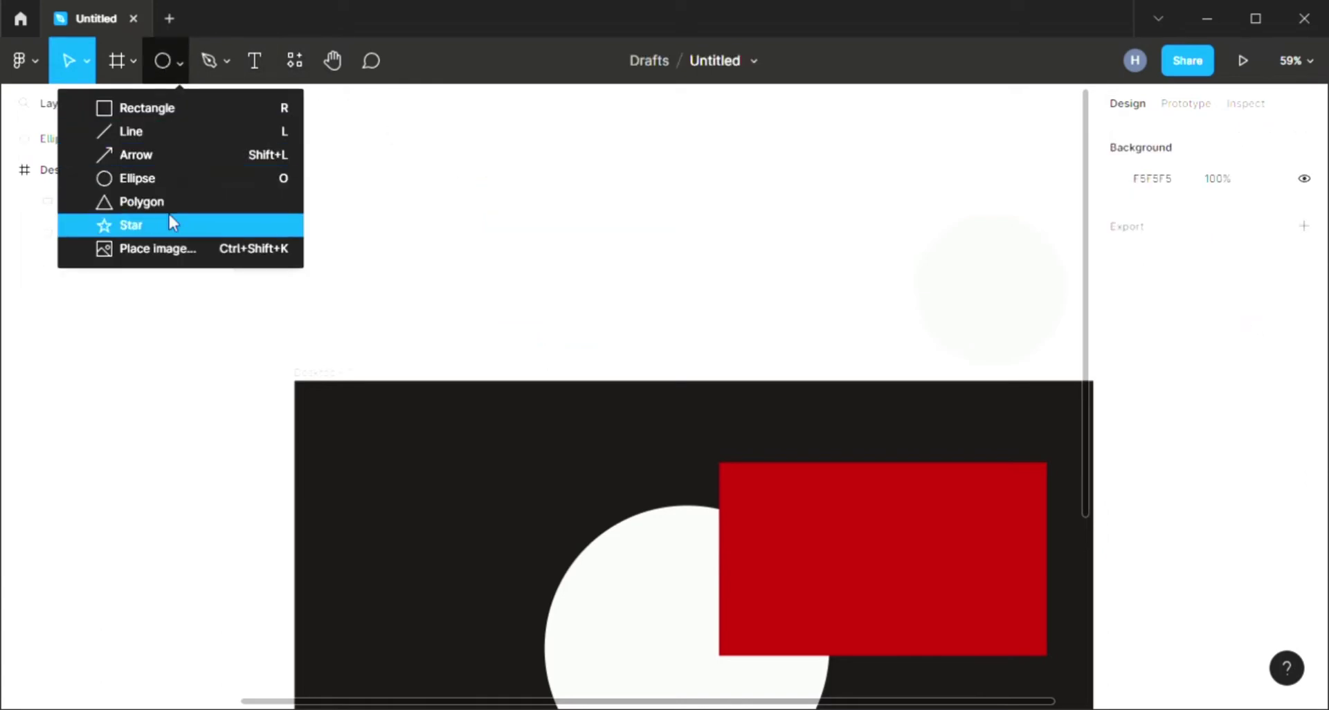
pyautogui.click(173, 251)
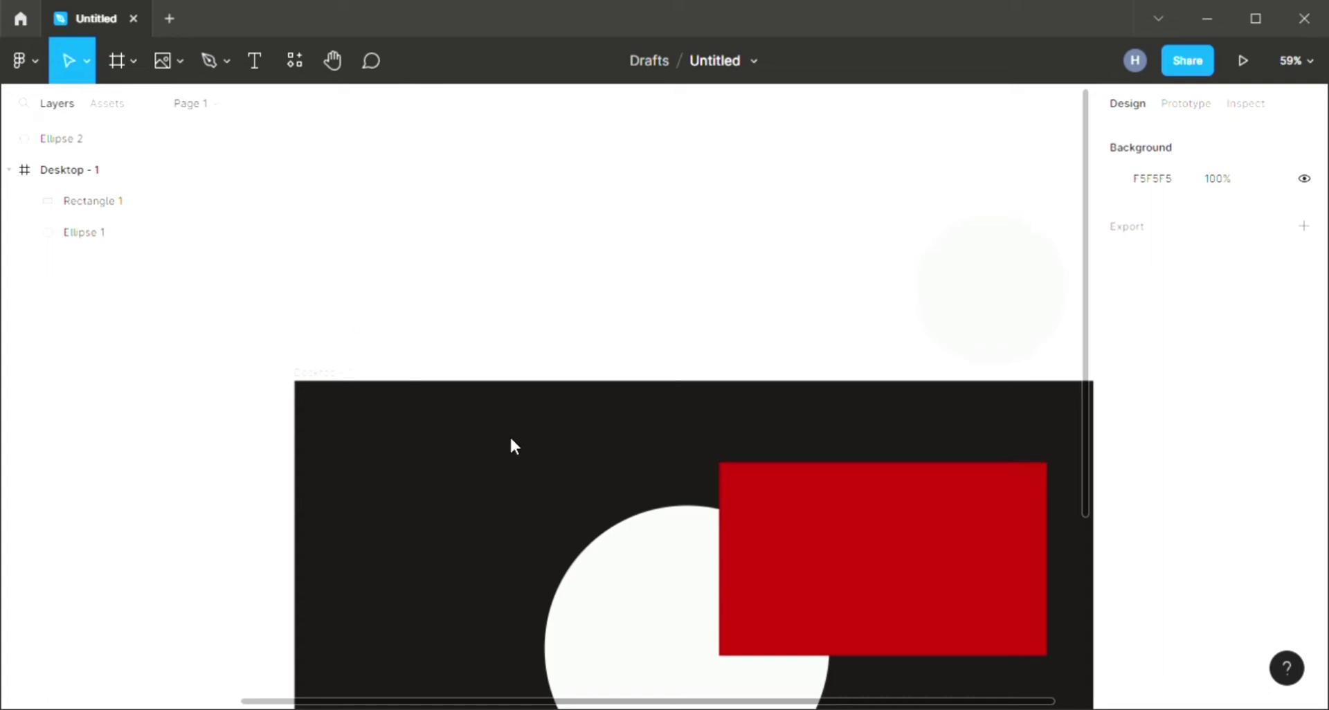
pyautogui.press('Return')
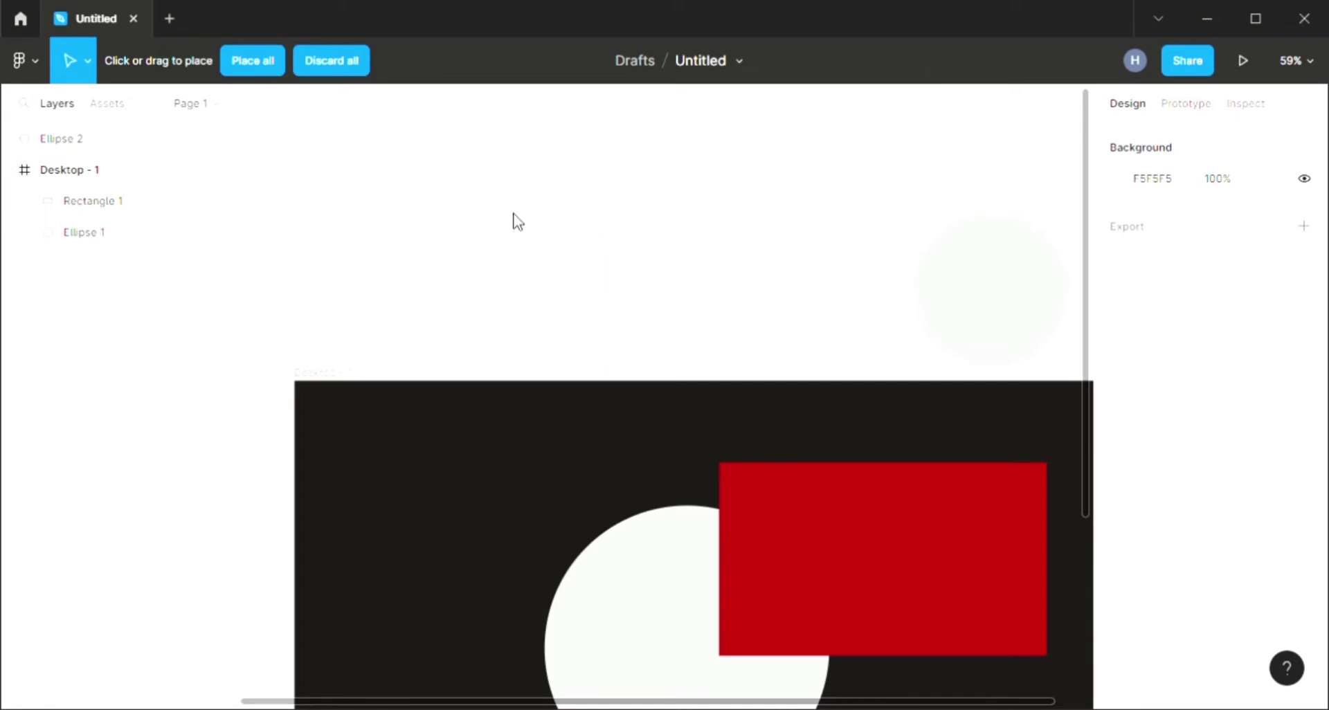
pyautogui.click(528, 228)
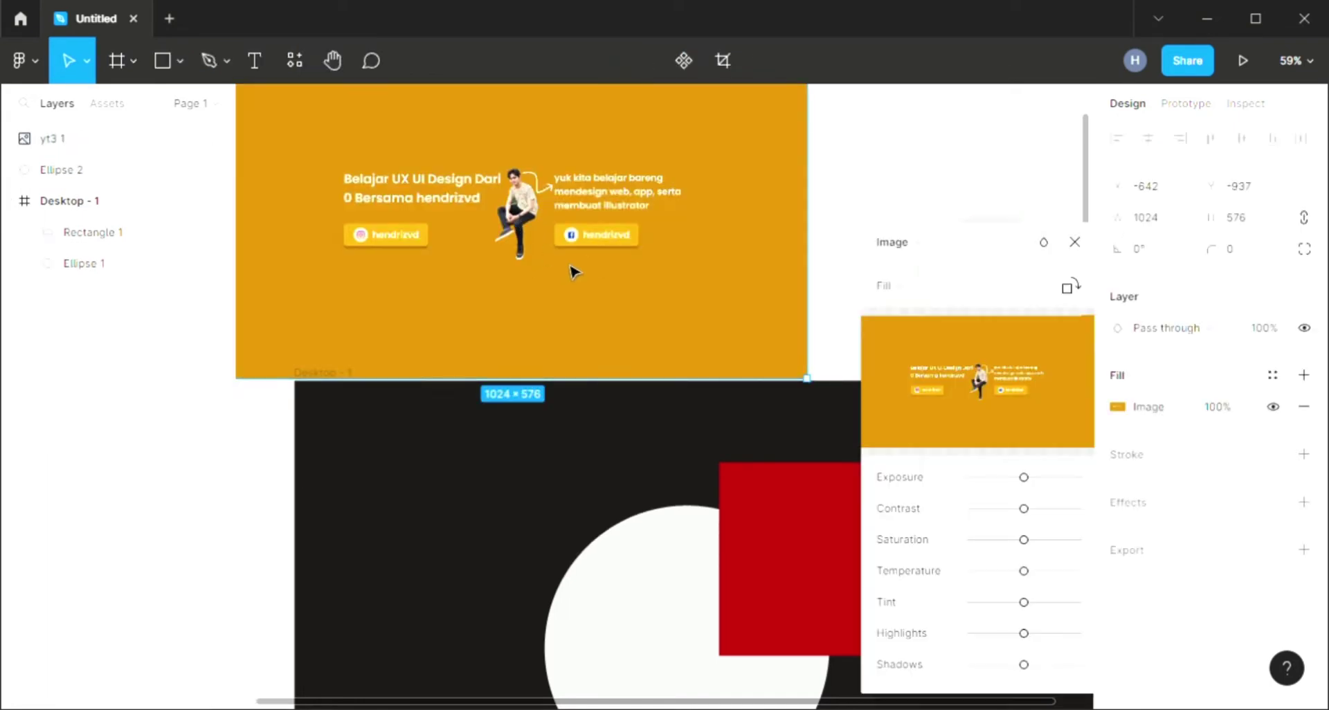
pyautogui.click(1074, 242)
pyautogui.scroll(-2, 588, 208)
pyautogui.moveTo(526, 166); pyautogui.dragTo(649, 238)
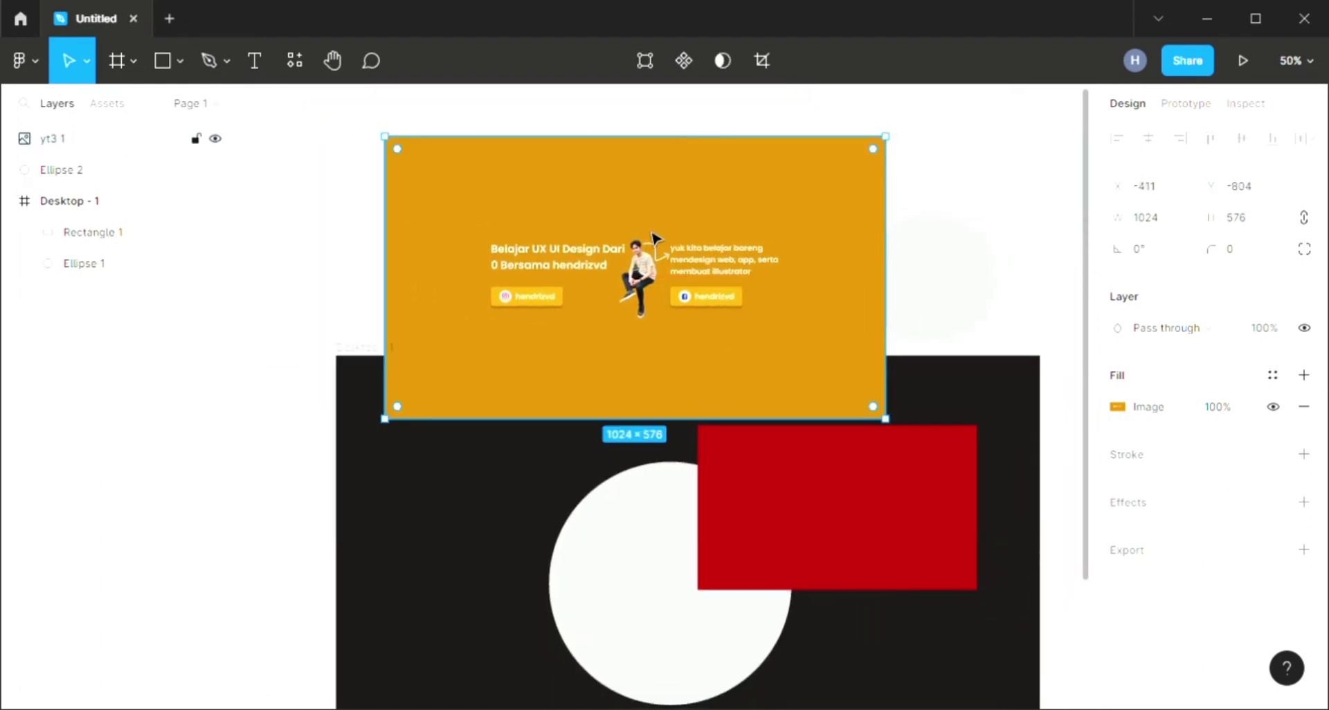
pyautogui.press('Delete')
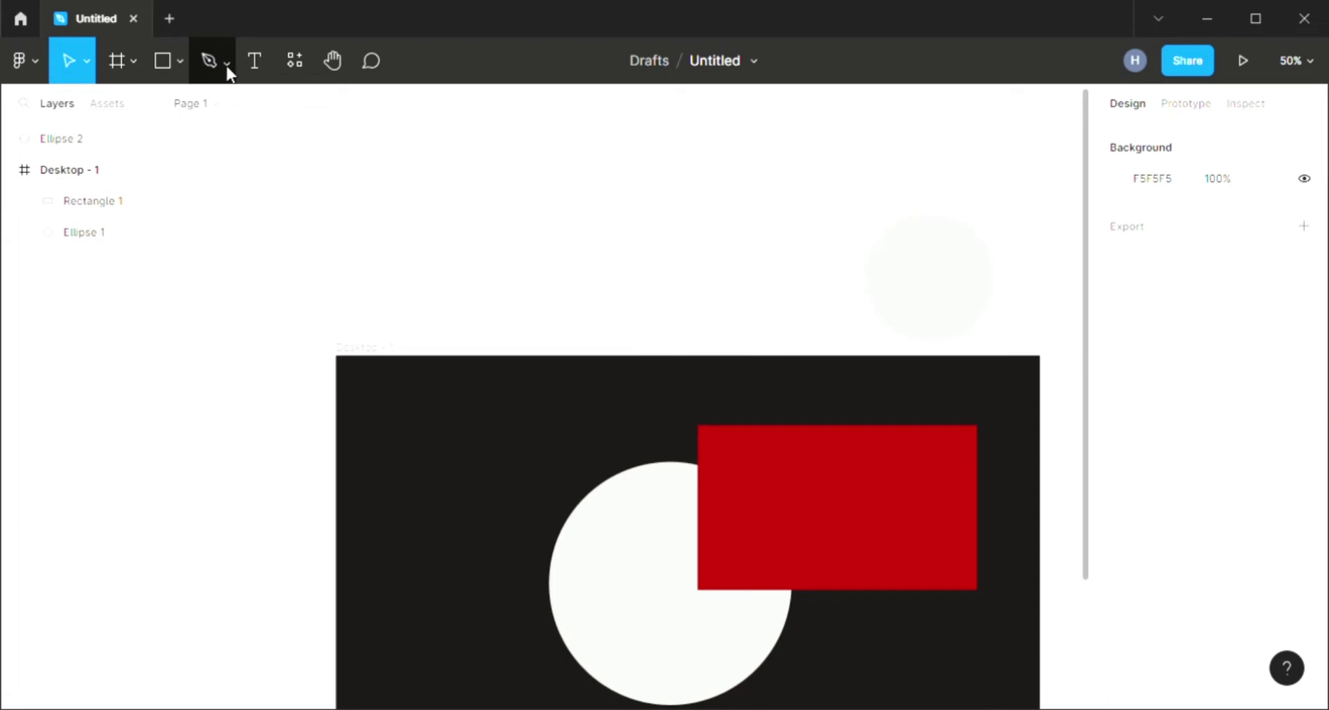
# - Start a pen path above the Desktop frame with its first two curved points
pyautogui.click(227, 63)
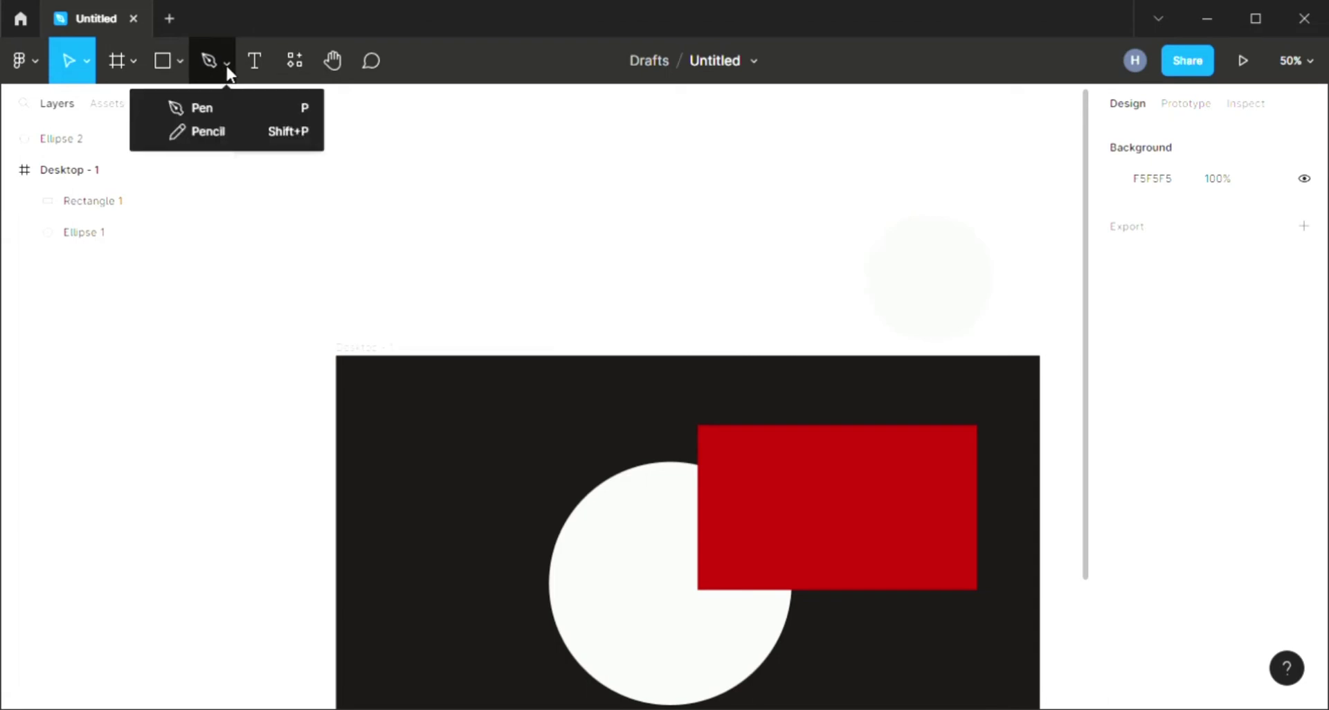
pyautogui.click(217, 105)
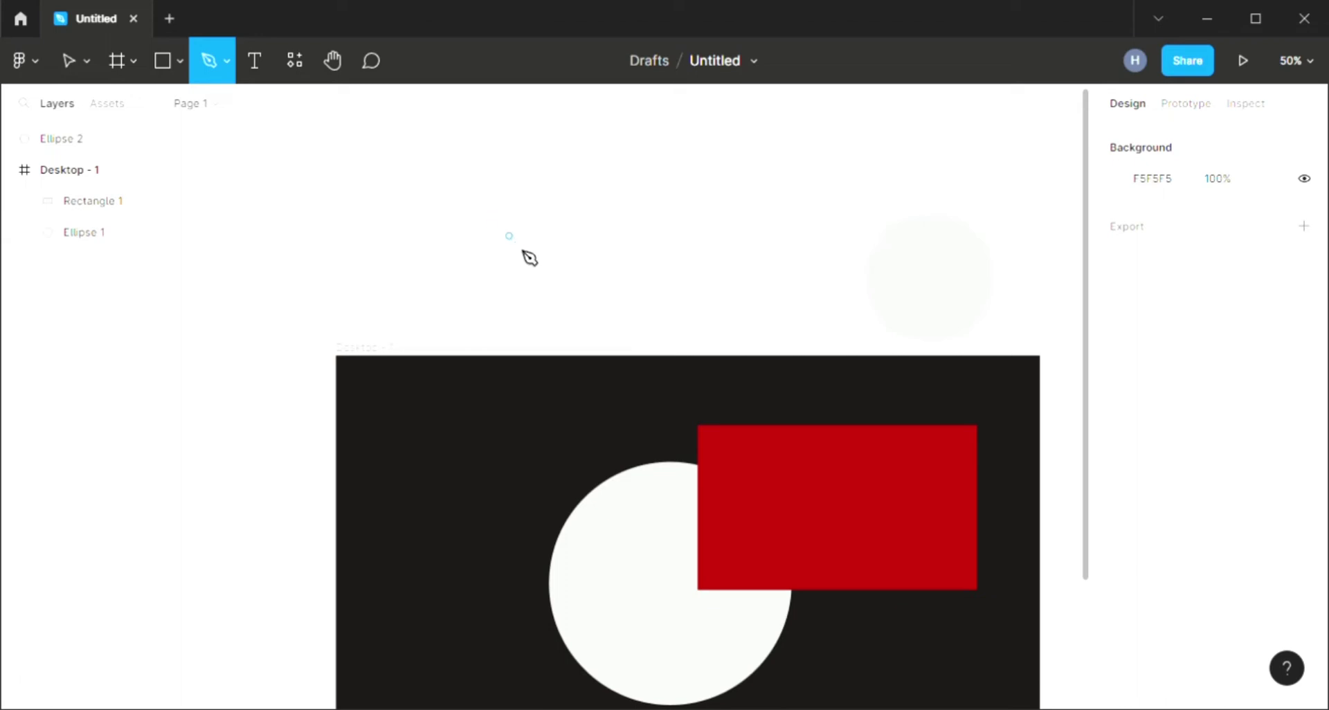
pyautogui.scroll(1, 550, 276)
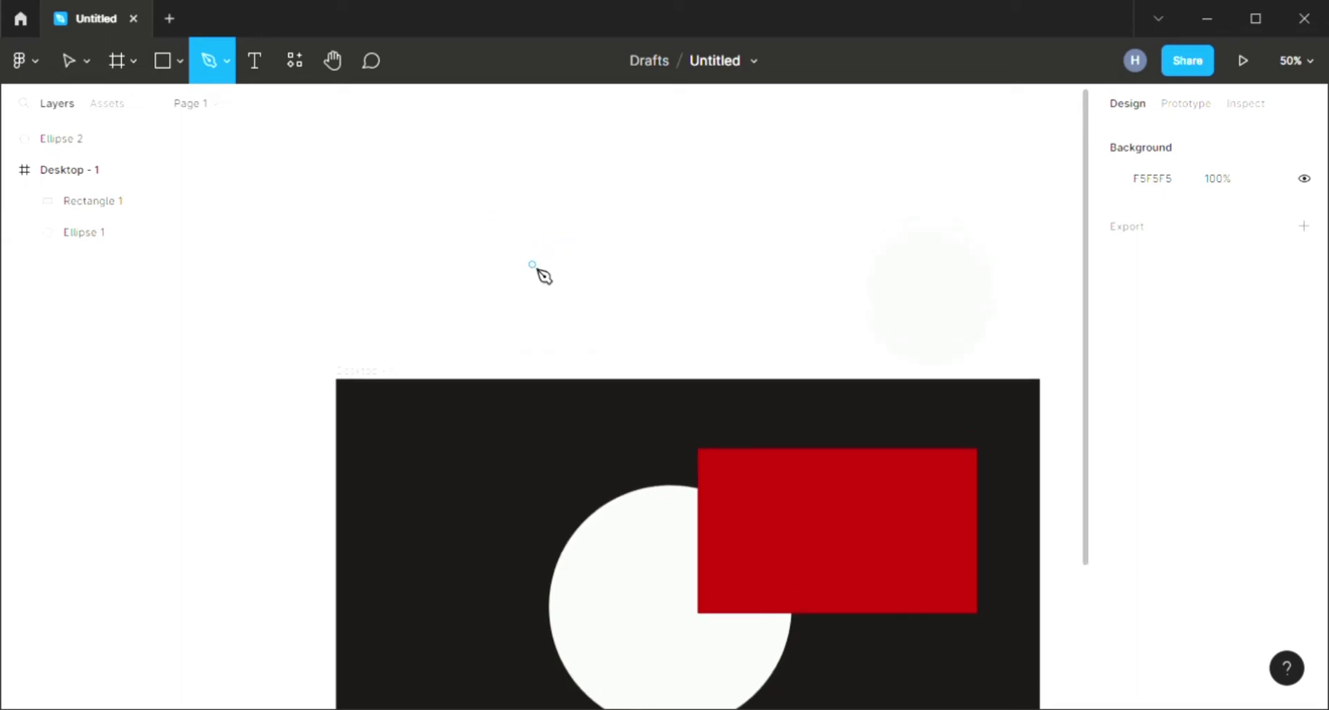
pyautogui.scroll(1, 546, 276)
pyautogui.scroll(1, 544, 276)
pyautogui.scroll(-1, 542, 273)
pyautogui.scroll(1, 547, 273)
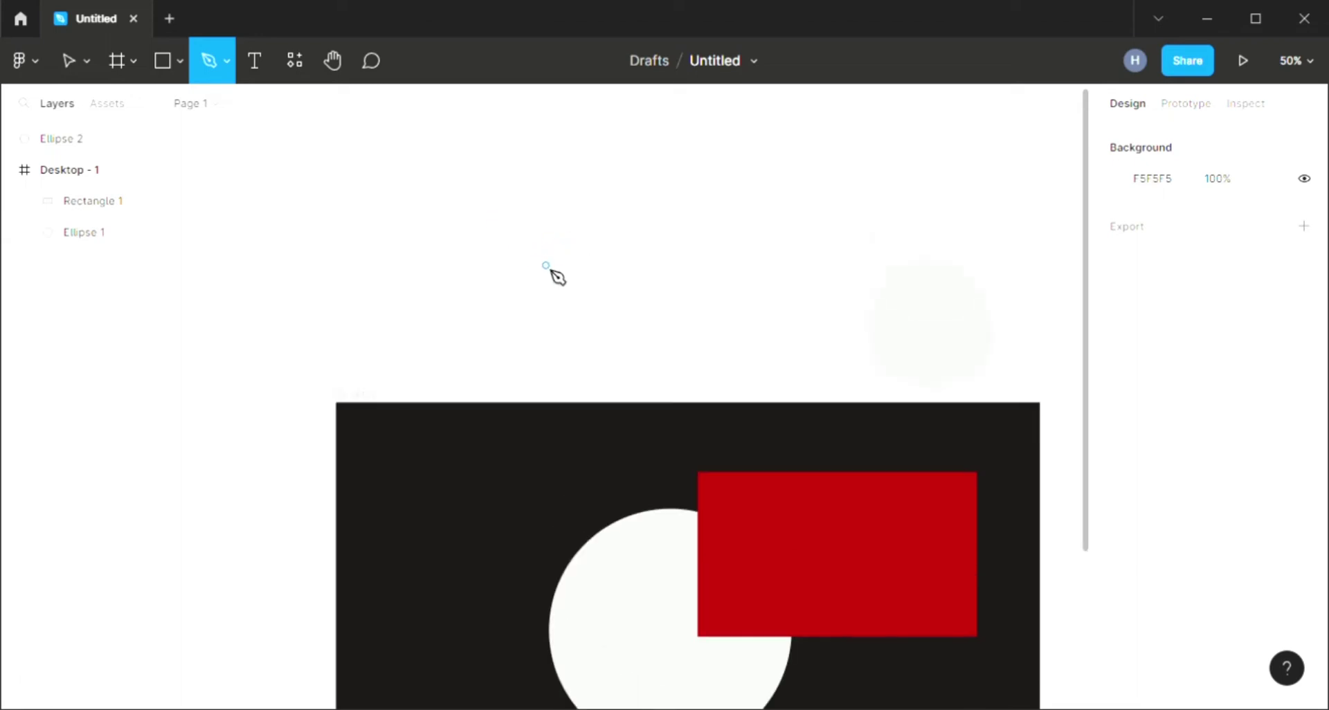
pyautogui.scroll(3, 553, 276)
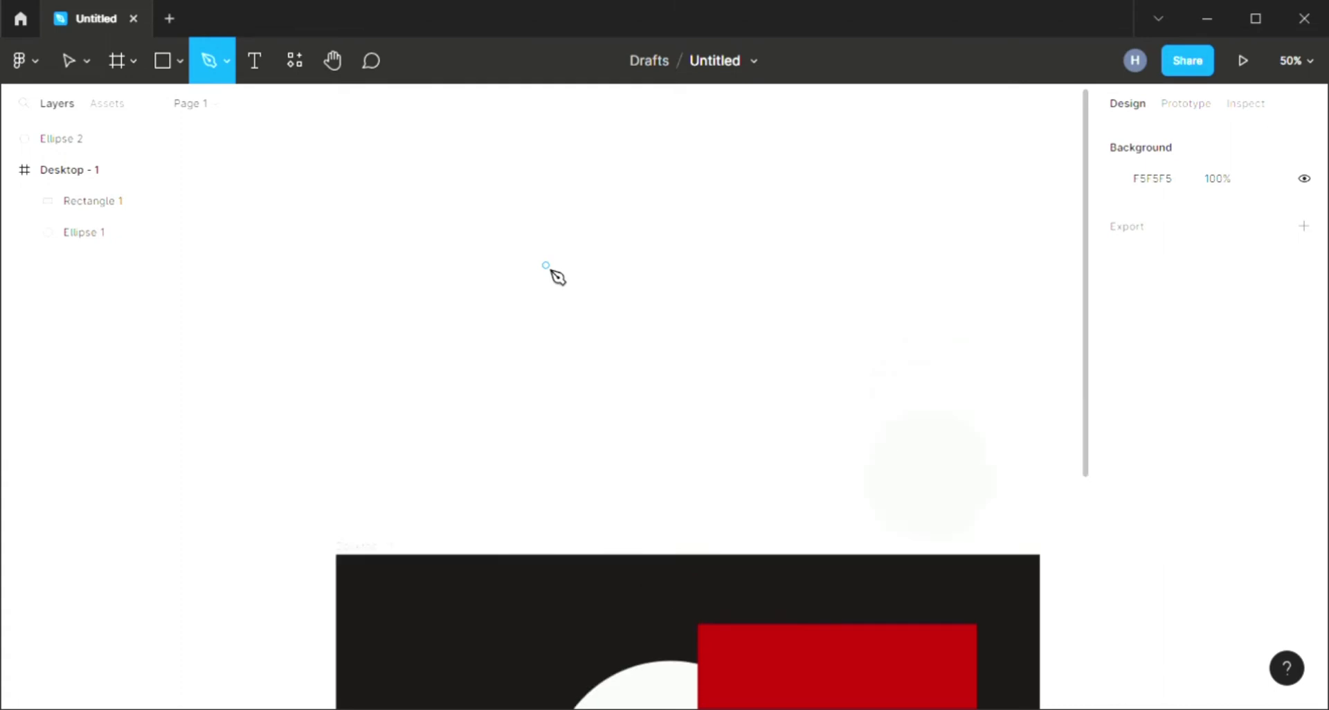
pyautogui.click(322, 321)
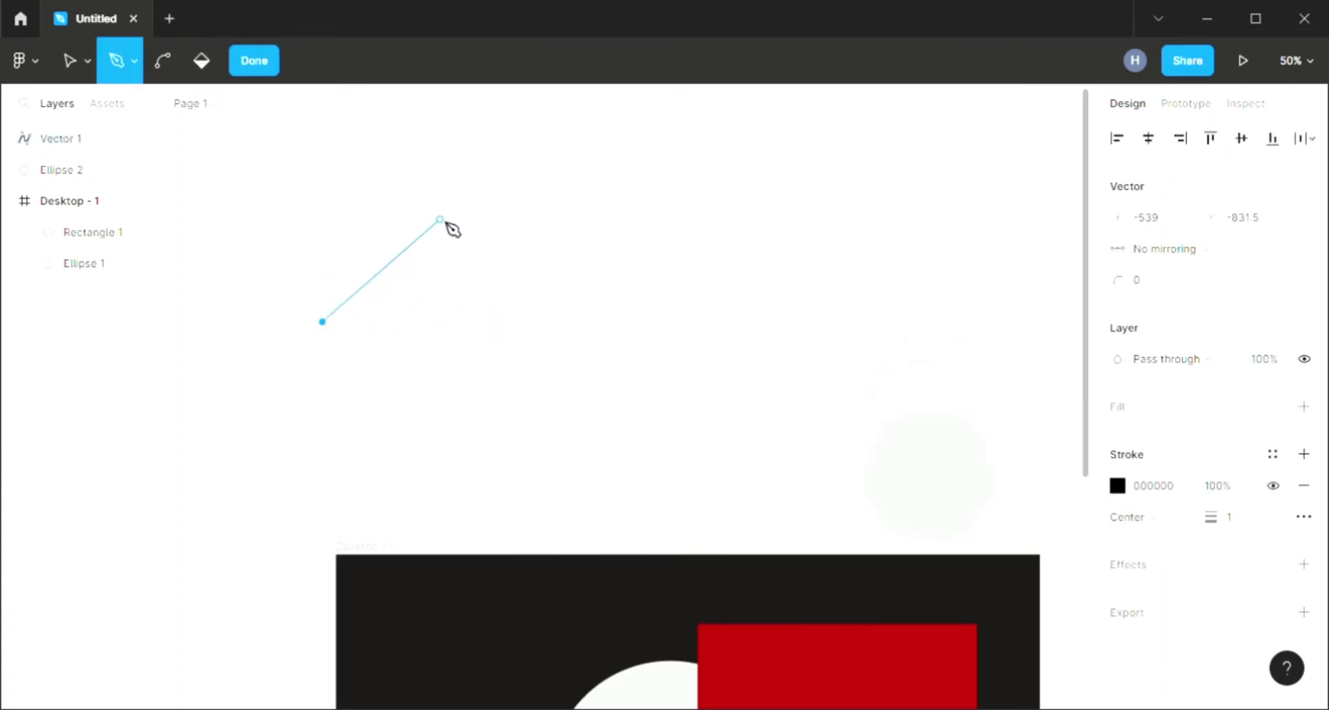
pyautogui.moveTo(508, 168); pyautogui.dragTo(560, 194)
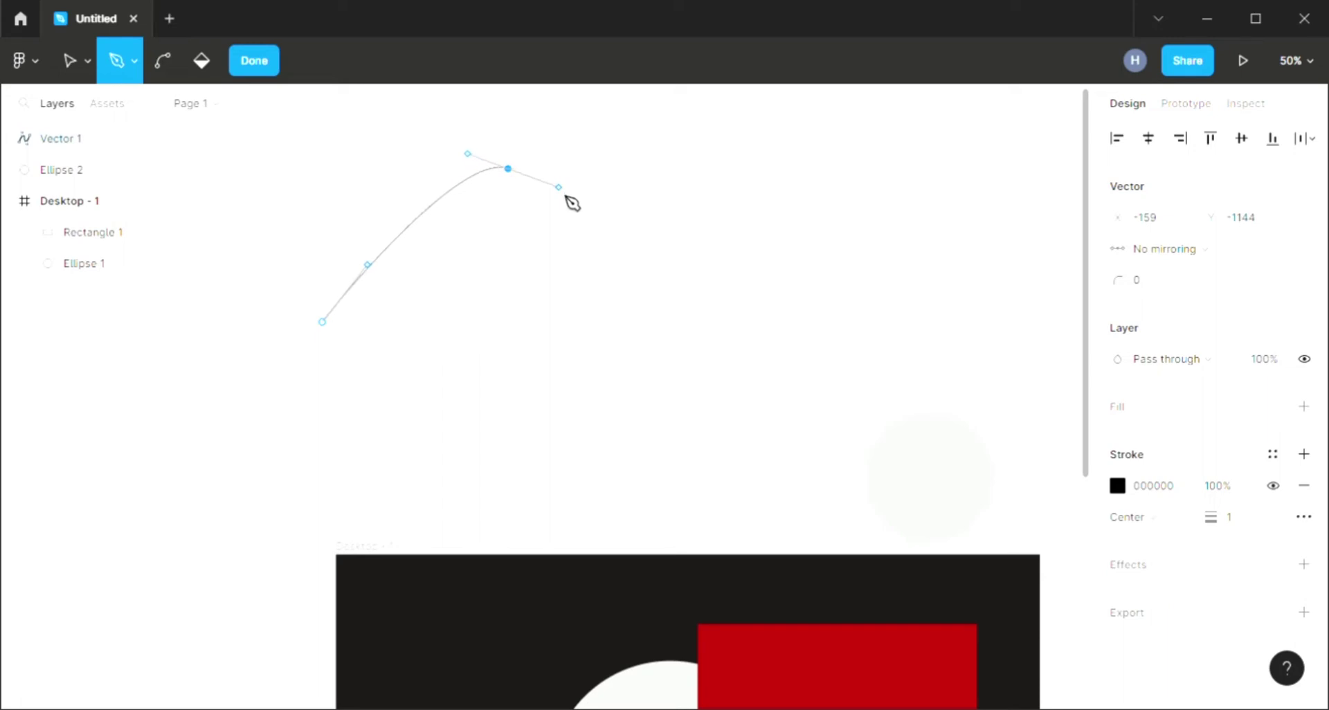
# - Add more curved points to extend the wave, then close it as Vector 1
pyautogui.moveTo(595, 341); pyautogui.dragTo(648, 315)
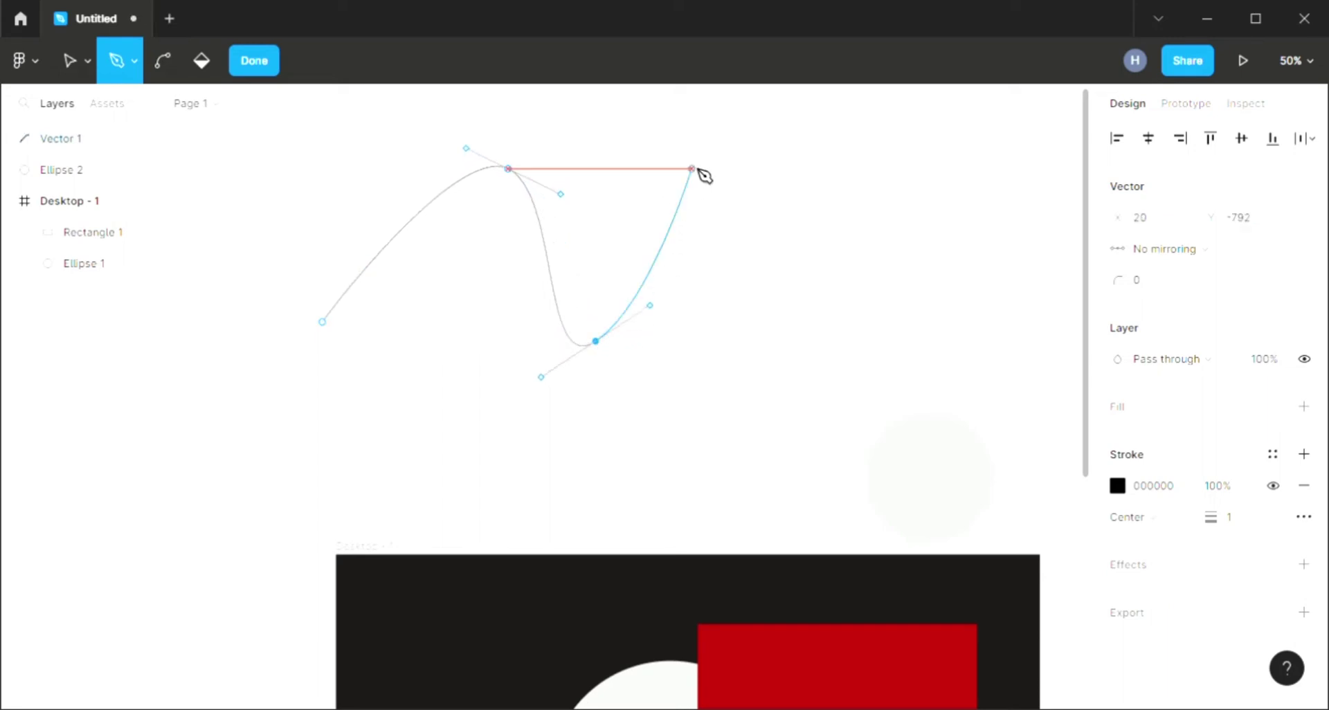
pyautogui.moveTo(709, 161)
pyautogui.mouseDown()
pyautogui.moveTo(734, 168)
pyautogui.moveTo(777, 222)
pyautogui.mouseUp()
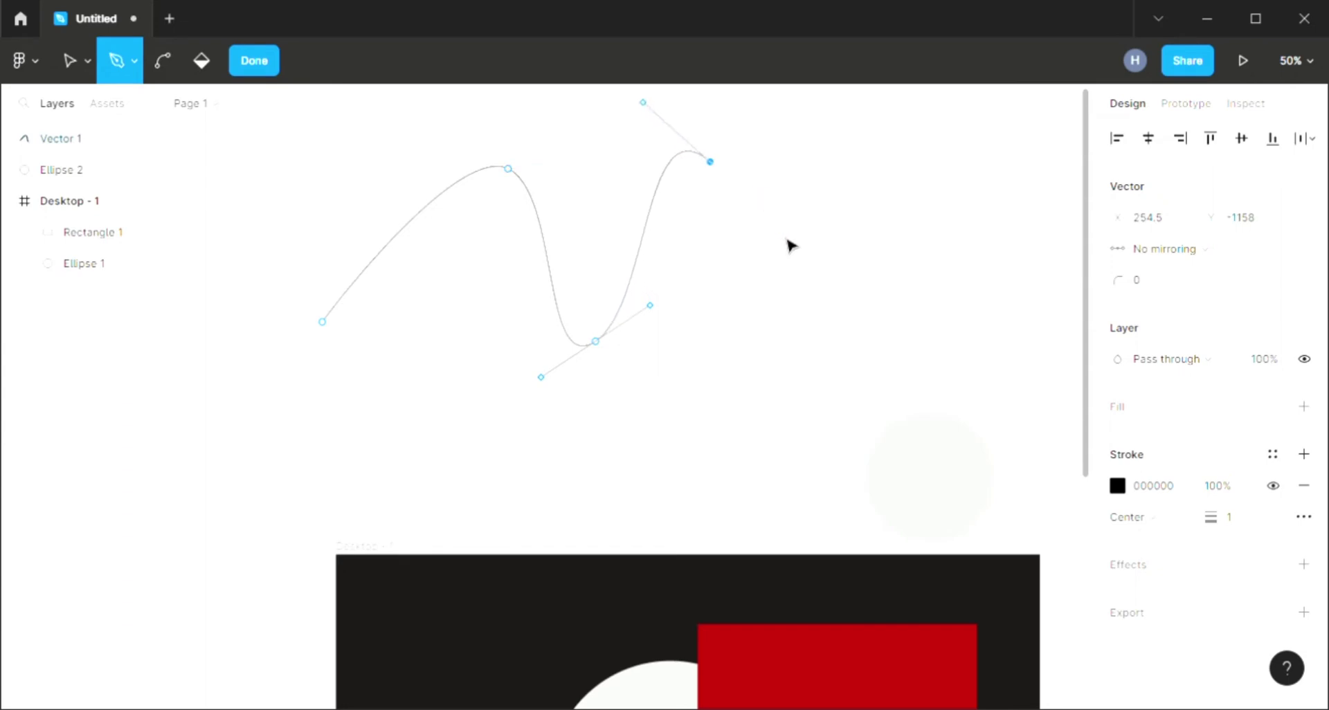
pyautogui.moveTo(811, 341); pyautogui.dragTo(863, 332)
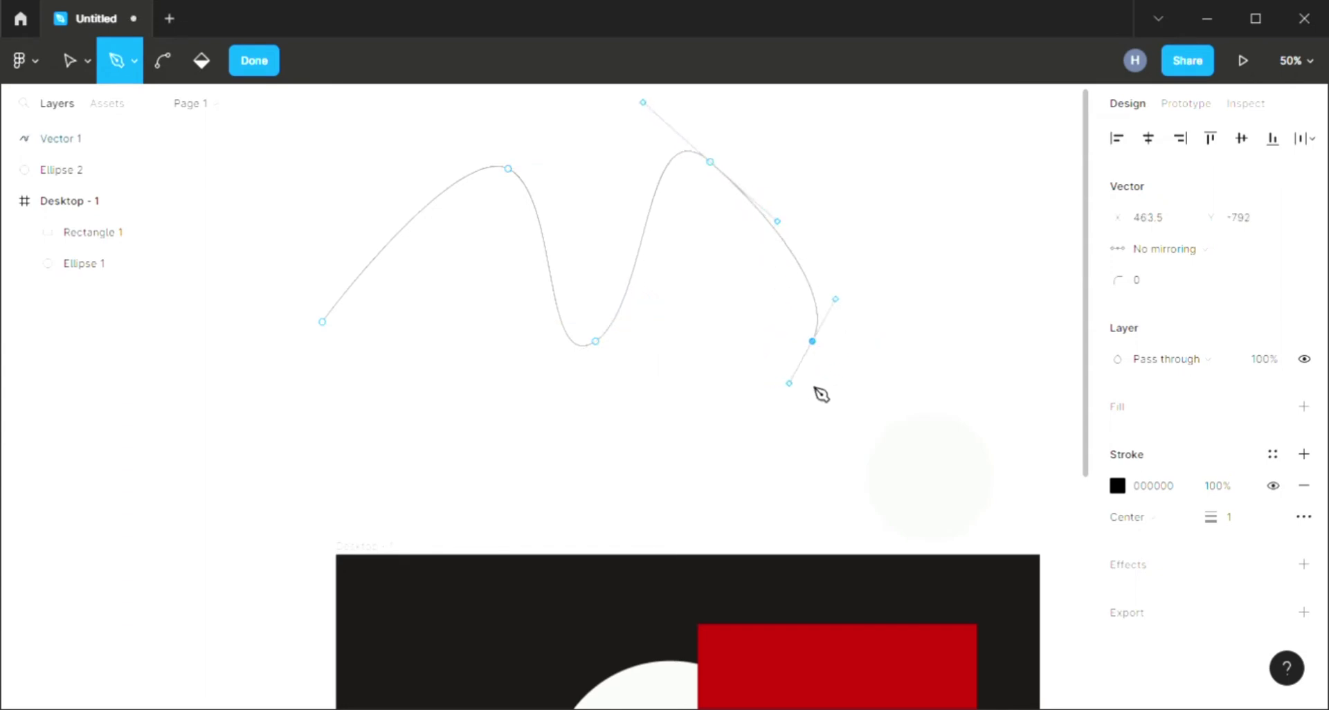
pyautogui.moveTo(859, 380); pyautogui.dragTo(867, 357)
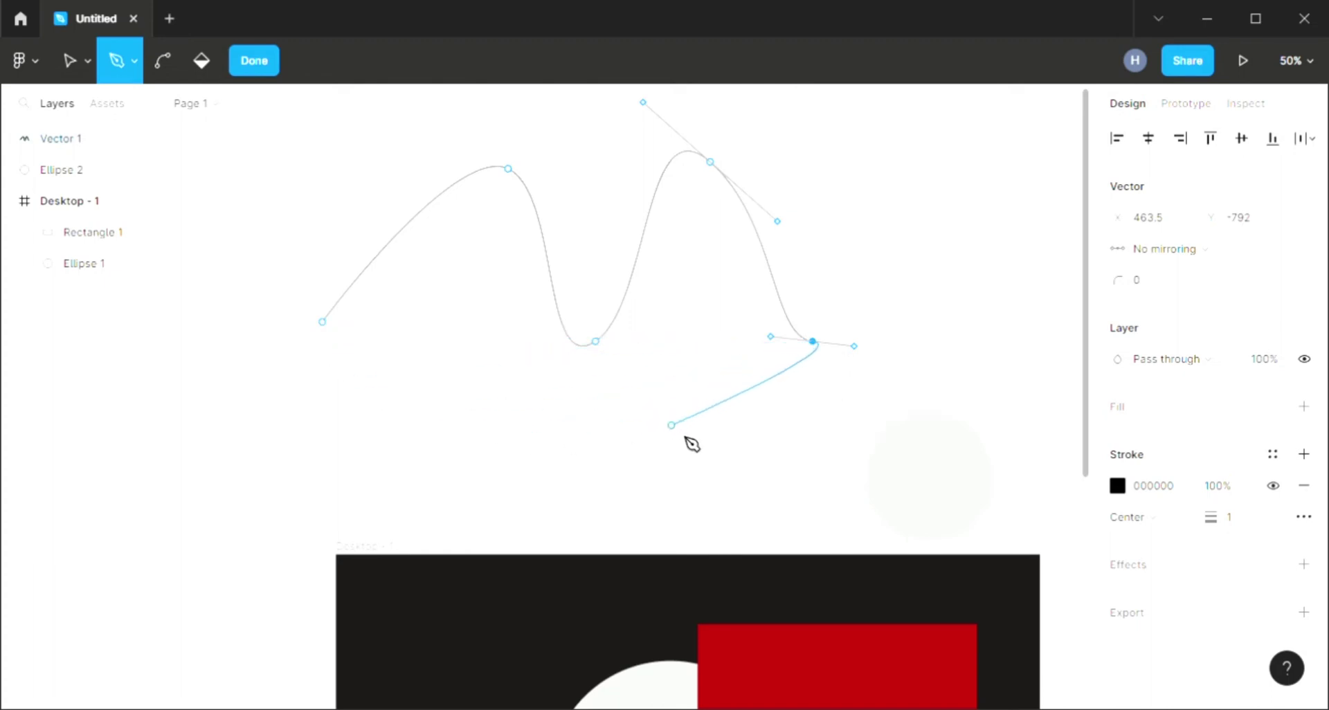
pyautogui.moveTo(537, 407); pyautogui.dragTo(405, 374)
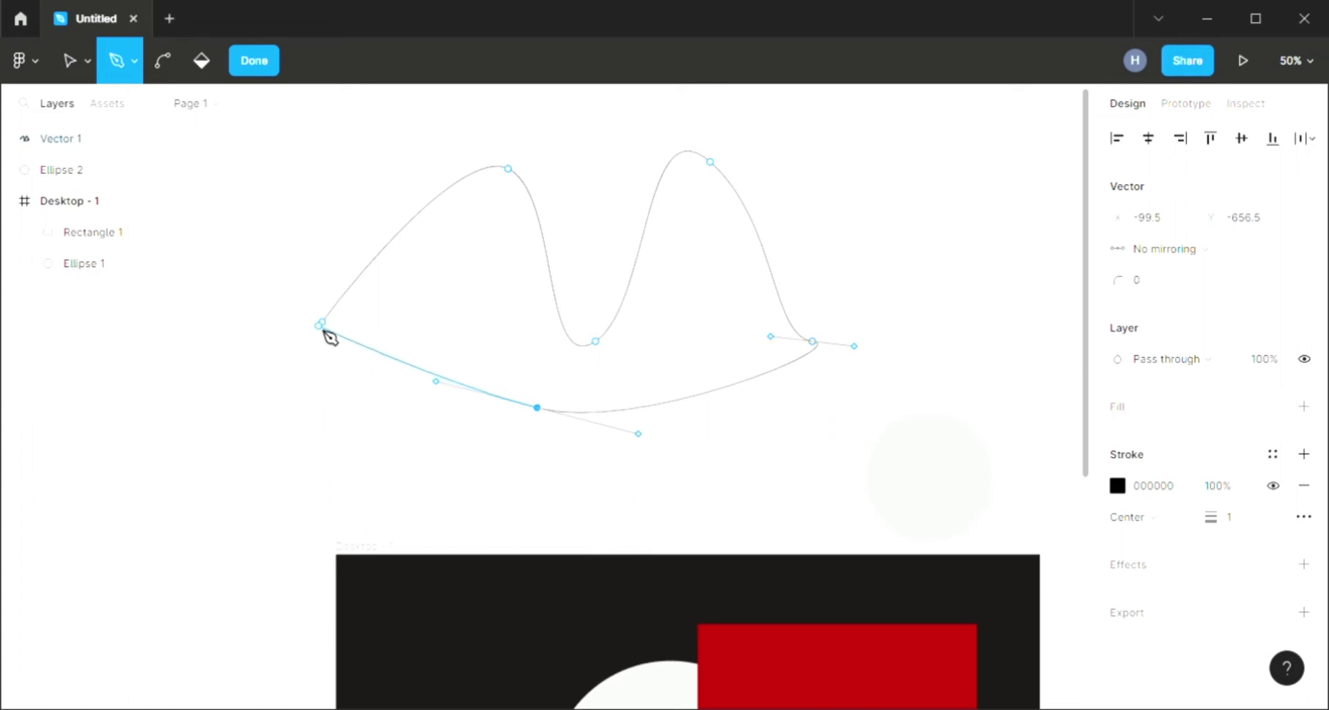
pyautogui.click(323, 328)
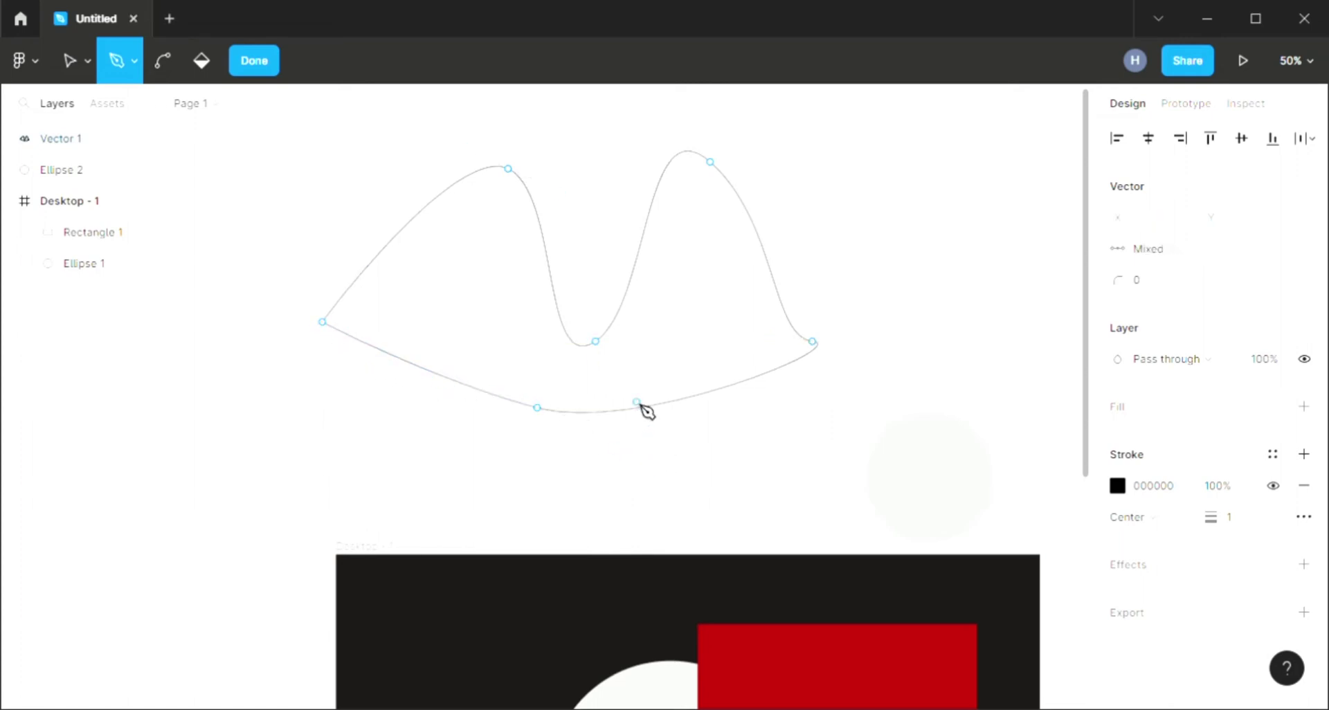
pyautogui.press('Escape')
pyautogui.click(850, 381)
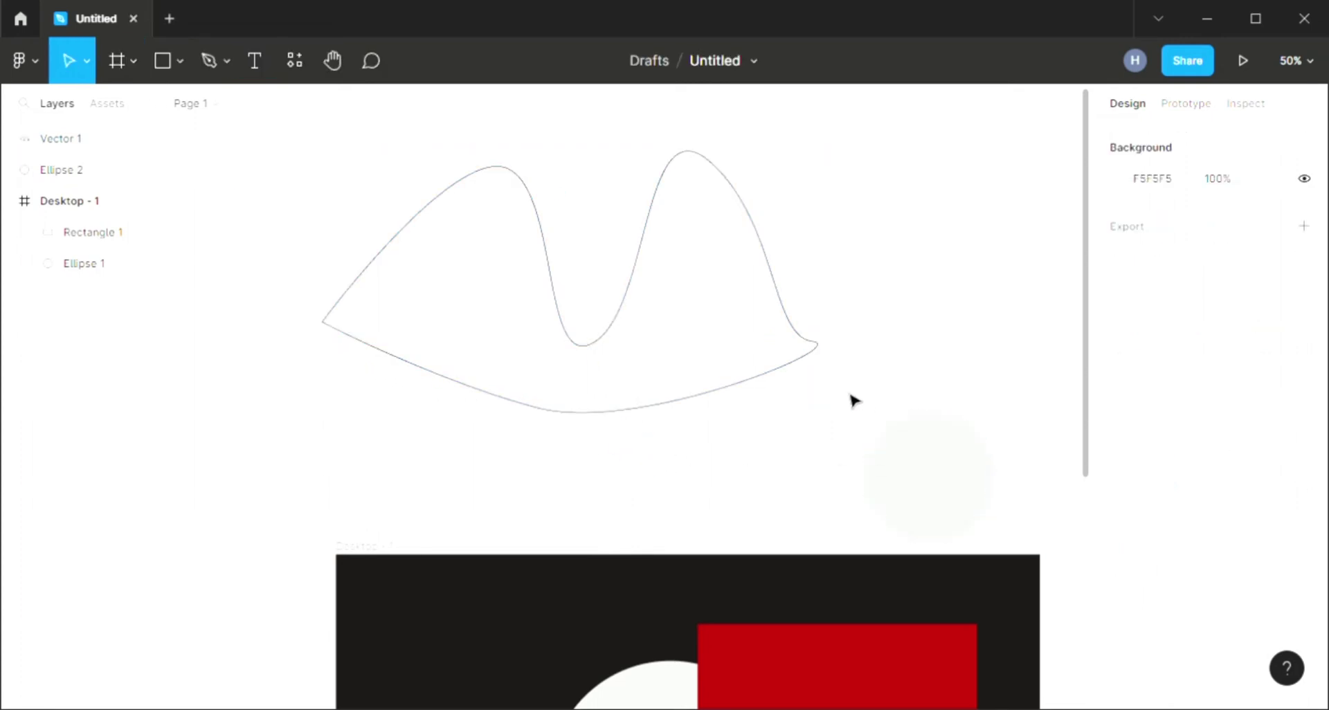
pyautogui.click(782, 383)
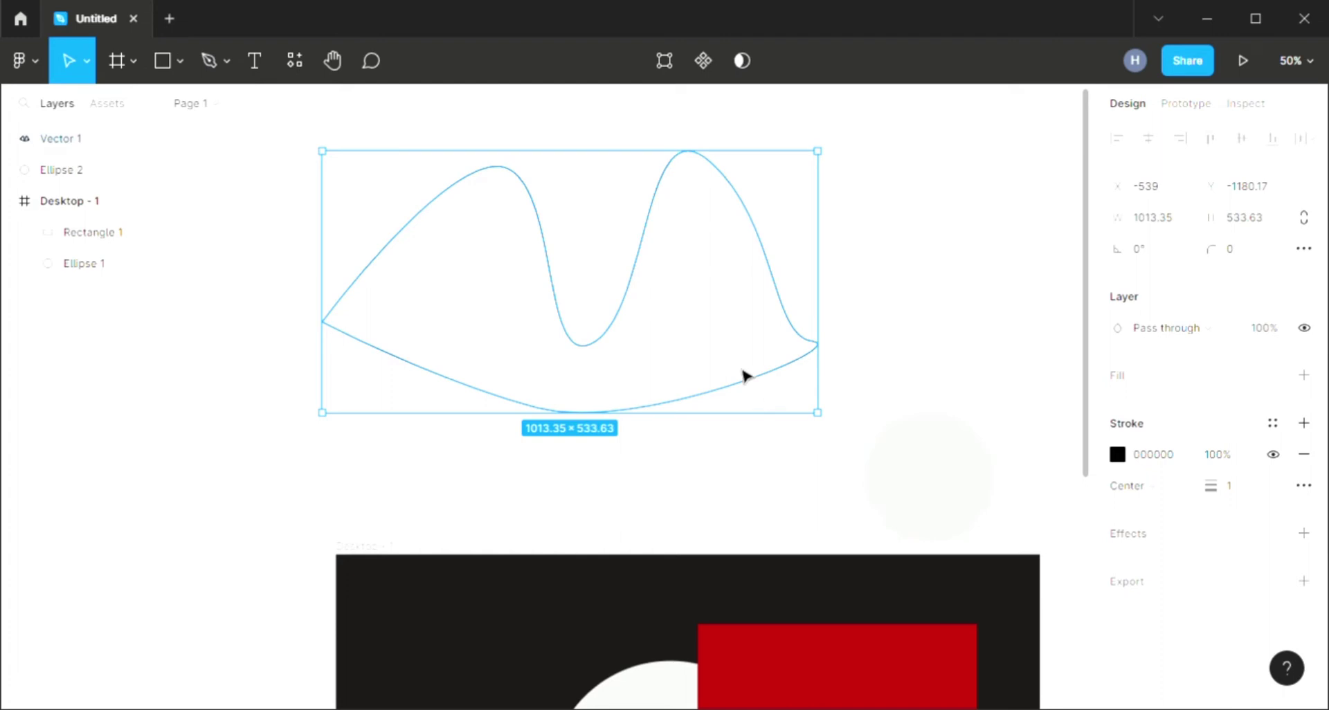
pyautogui.click(473, 509)
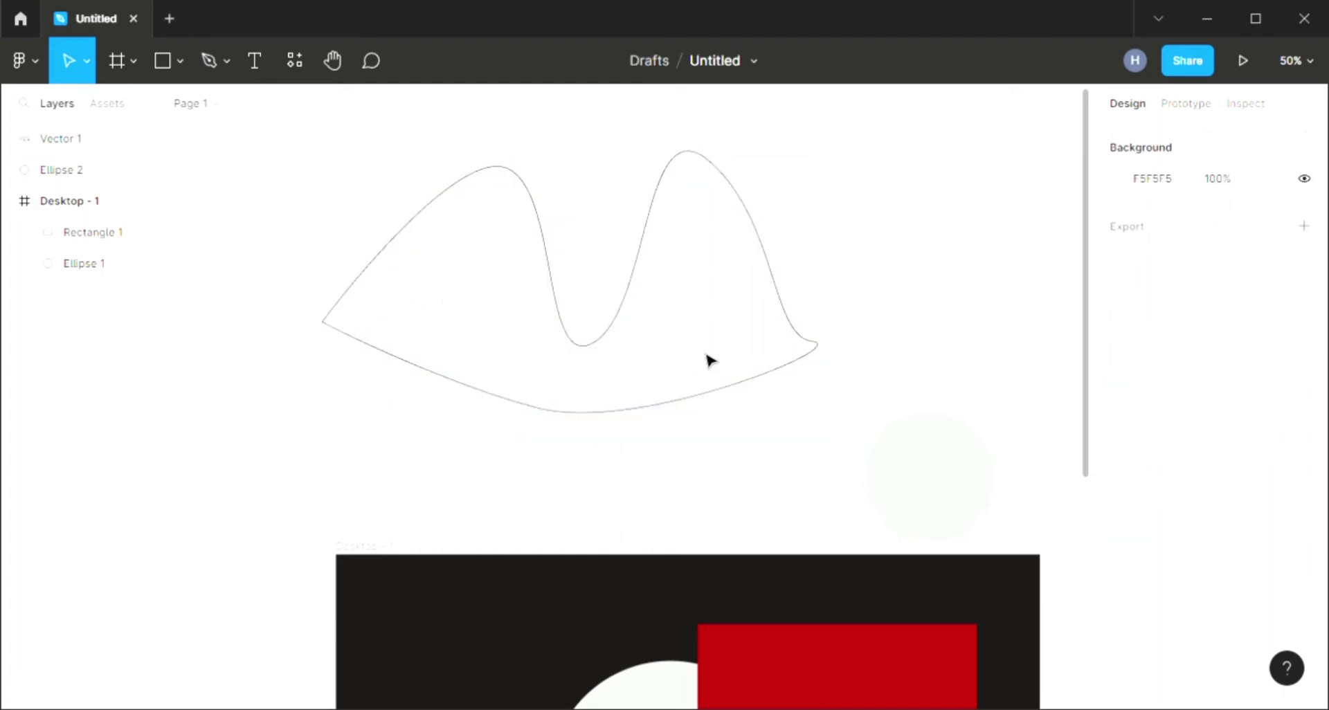
pyautogui.click(590, 354)
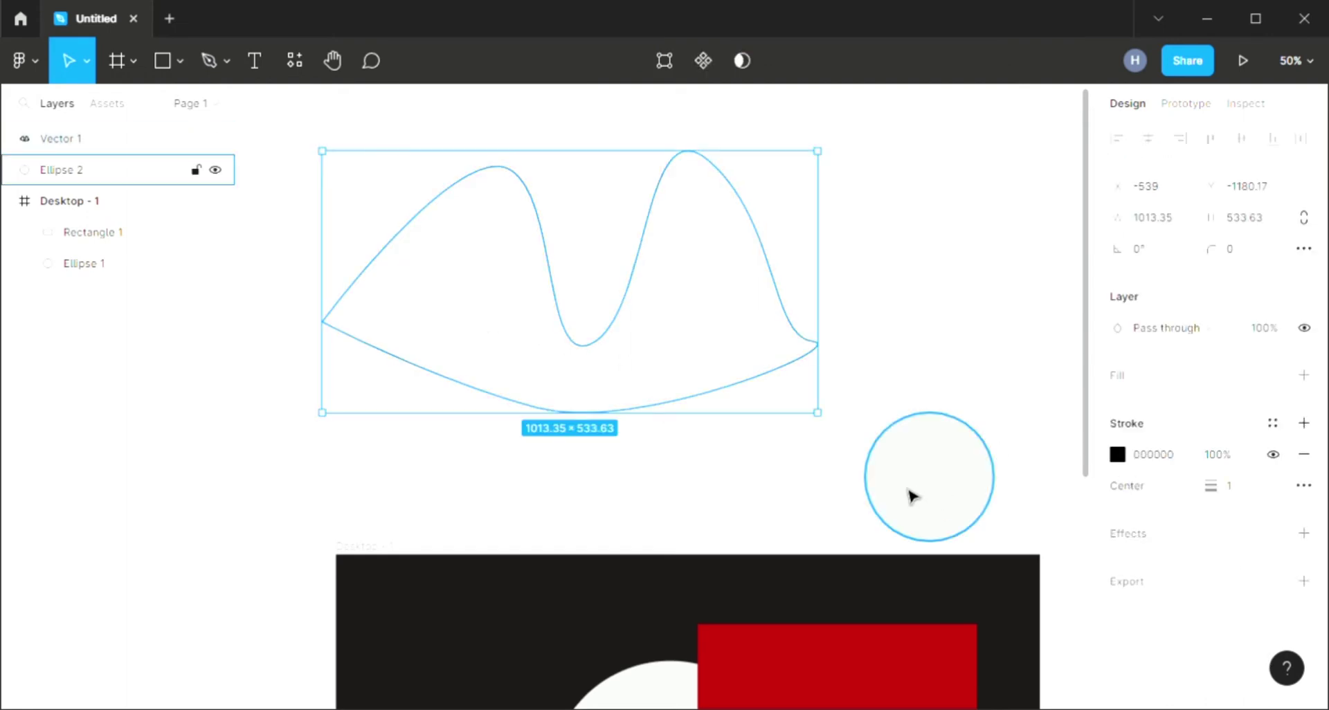
pyautogui.click(725, 596)
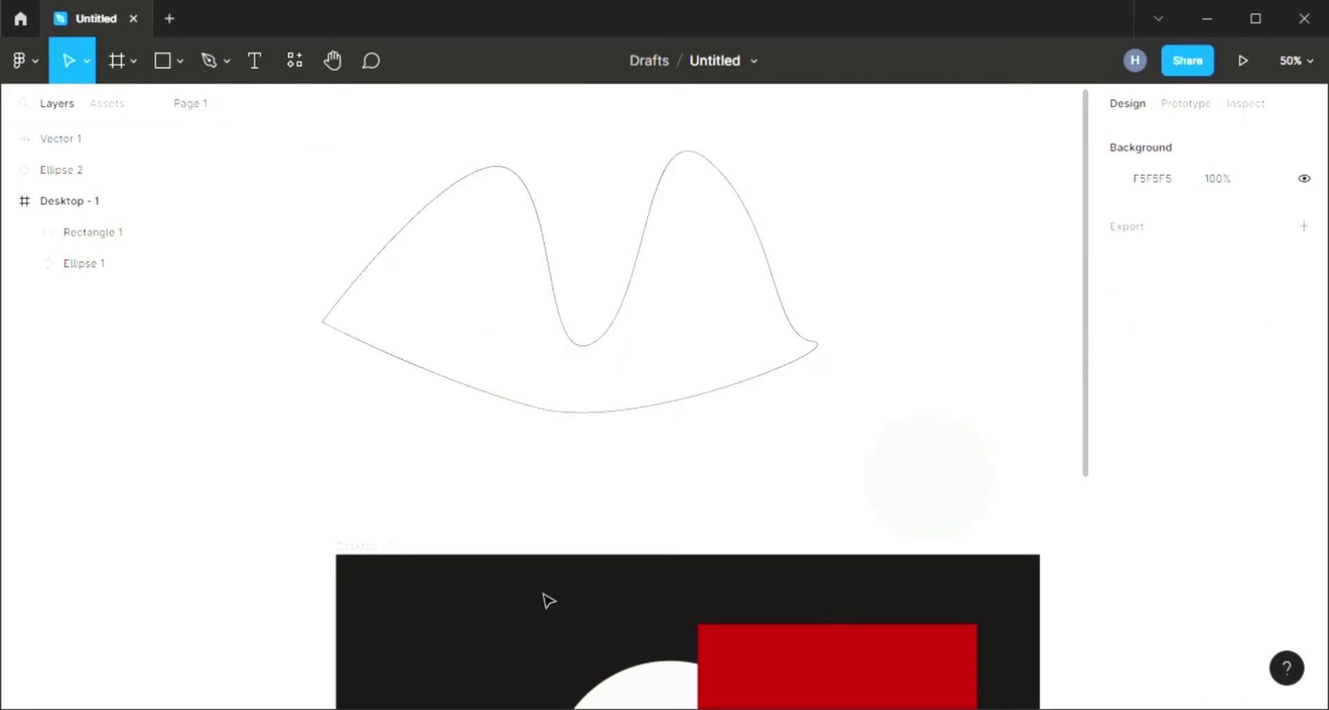
pyautogui.click(585, 351)
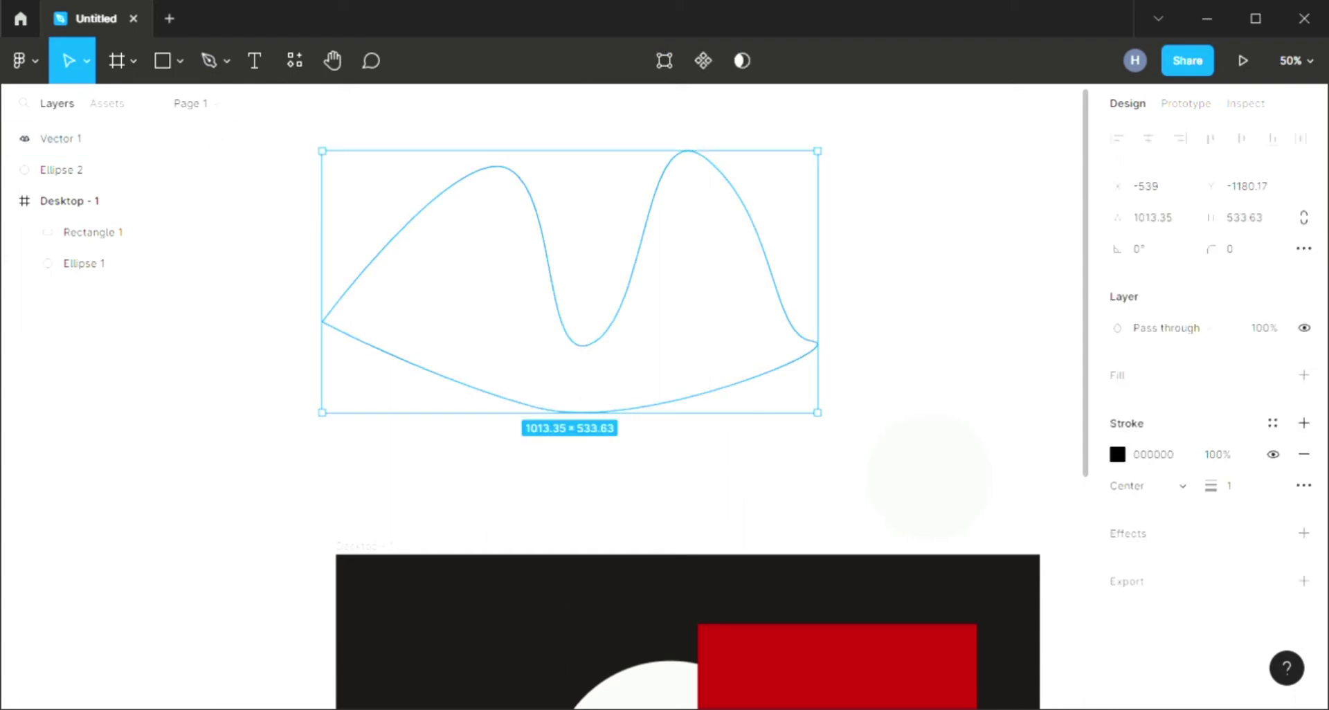
pyautogui.moveTo(1204, 375)
pyautogui.click(1303, 376)
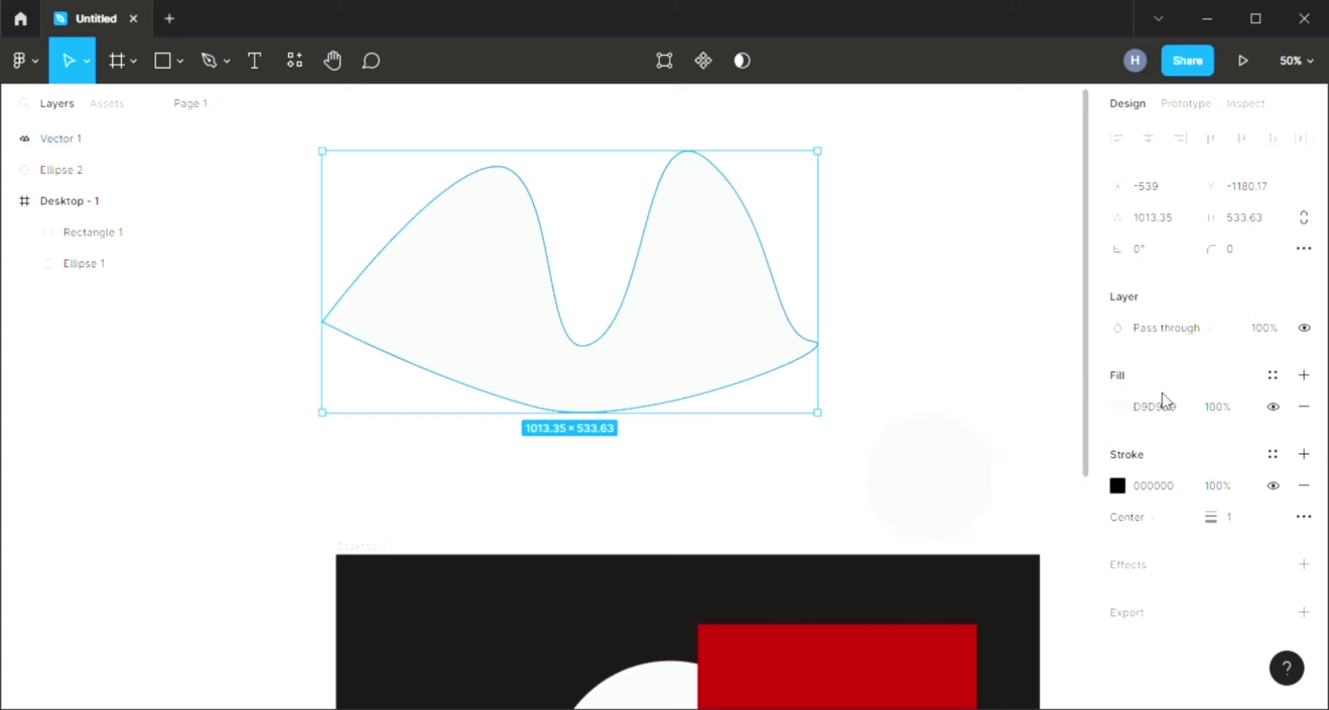
pyautogui.click(1272, 409)
pyautogui.click(1304, 407)
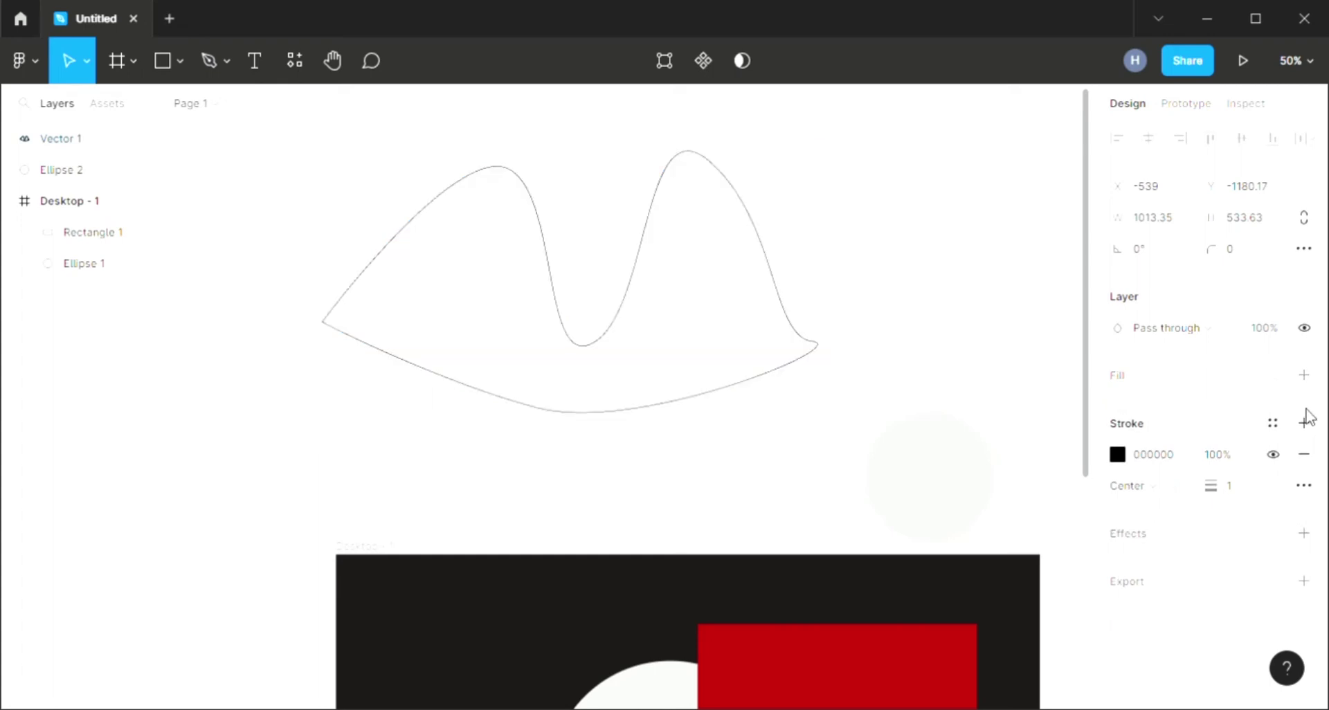
pyautogui.click(874, 319)
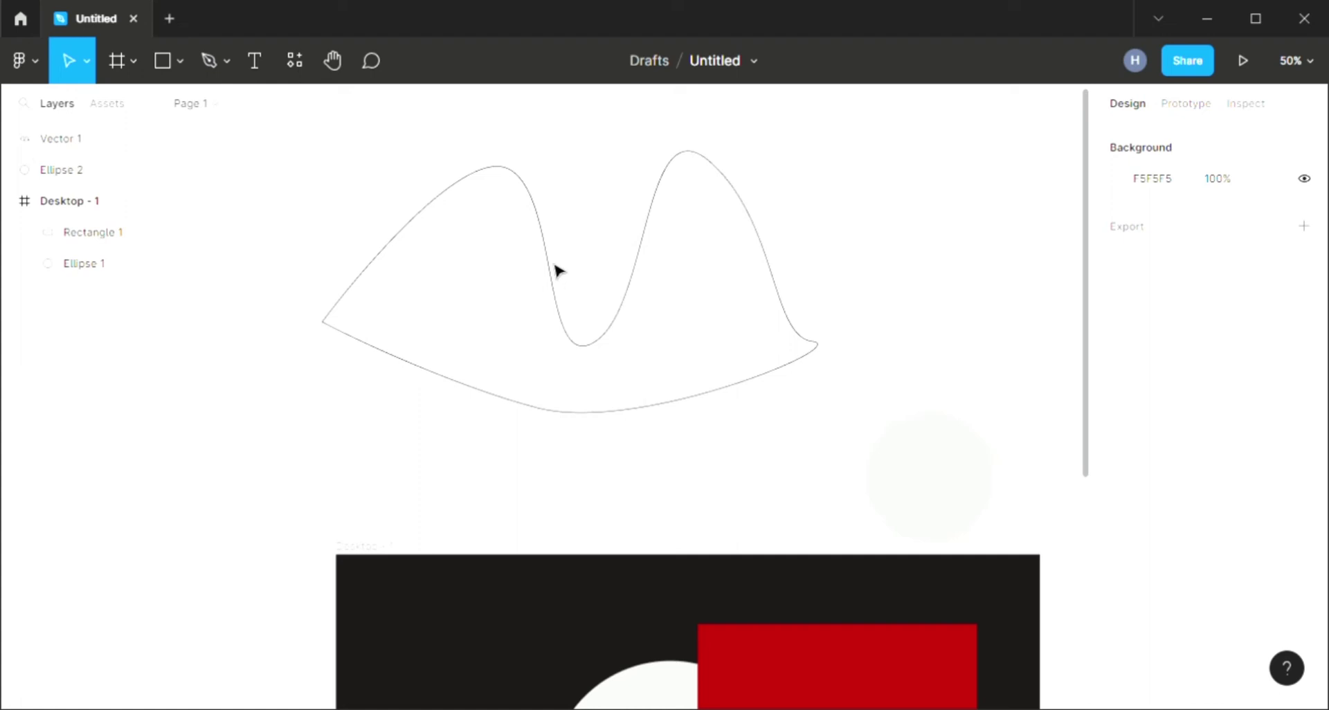
pyautogui.click(254, 64)
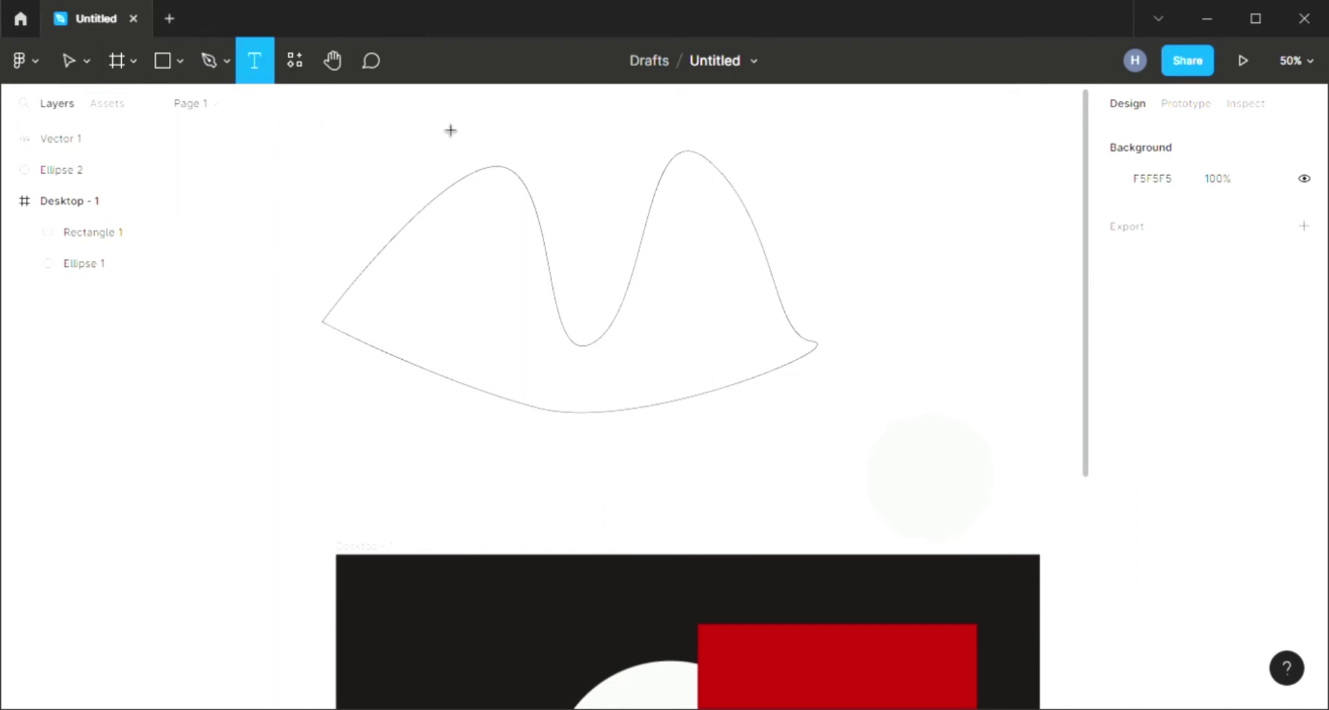
pyautogui.click(560, 158)
pyautogui.write('sdacsdcscdsc')
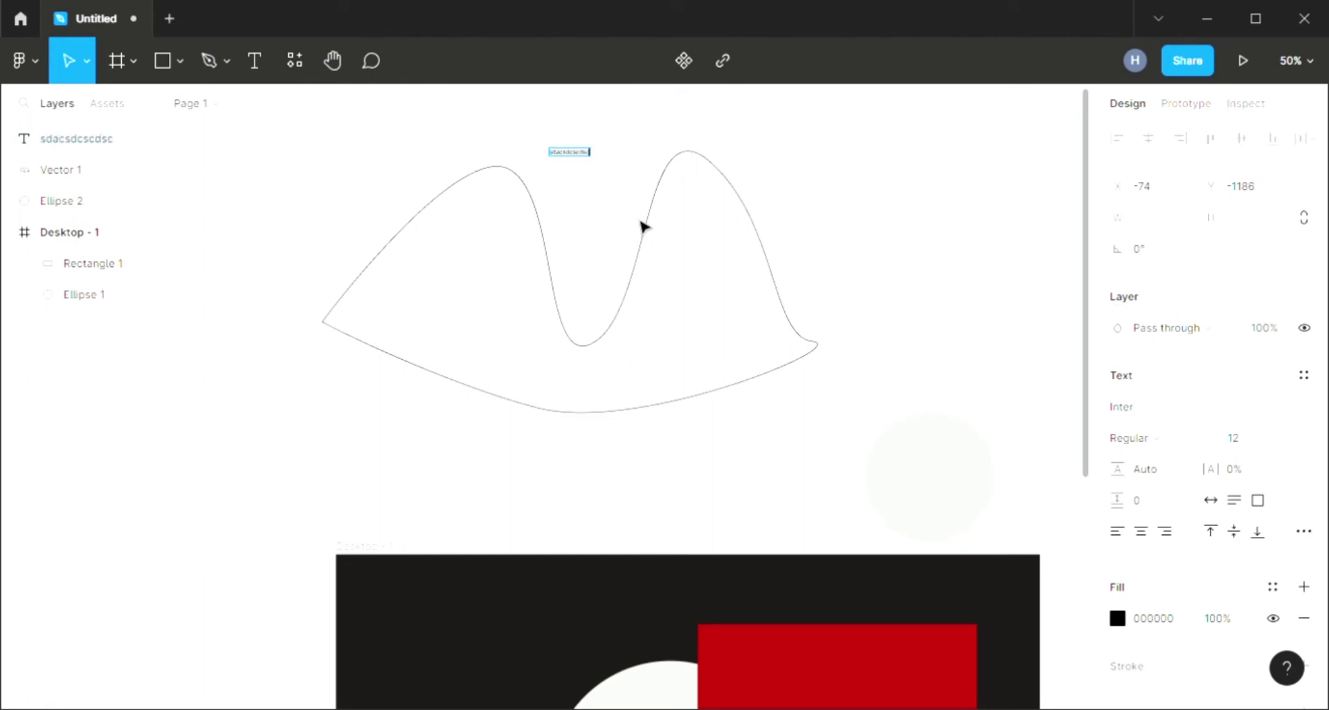
pyautogui.write('dscdscdscsdcsd')
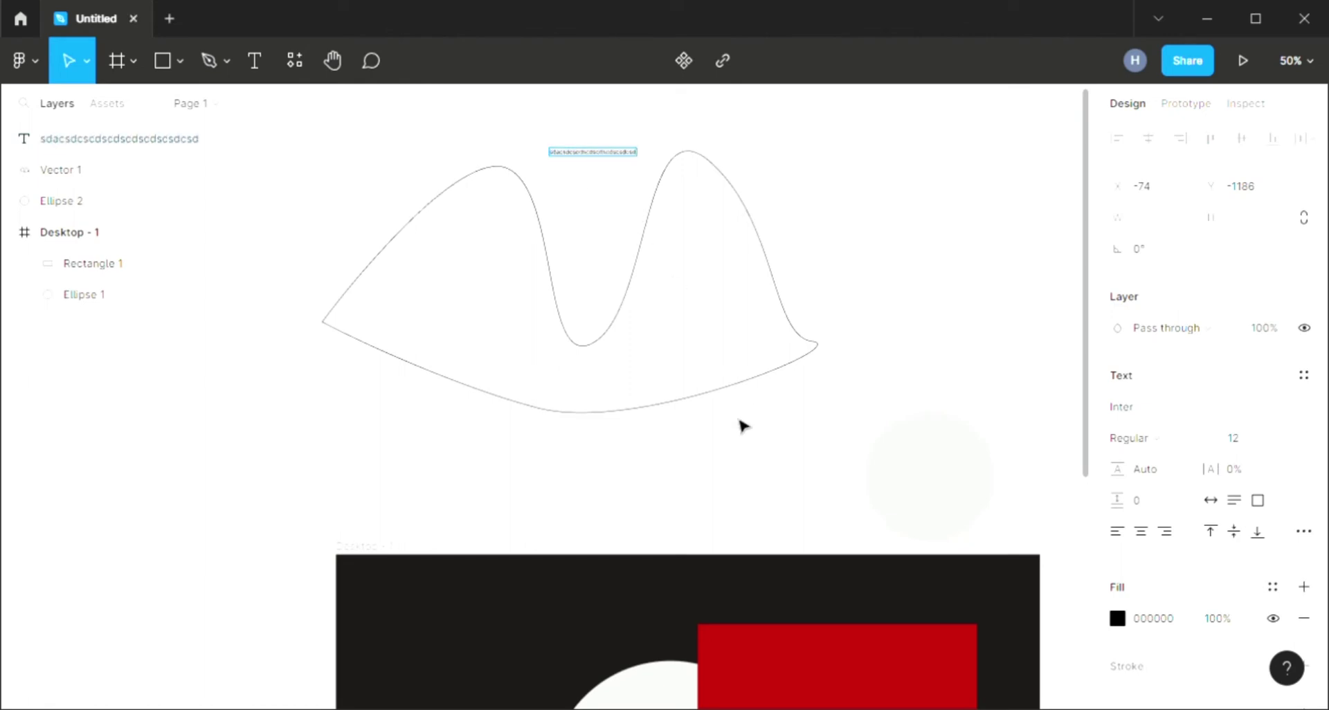
pyautogui.press('Escape')
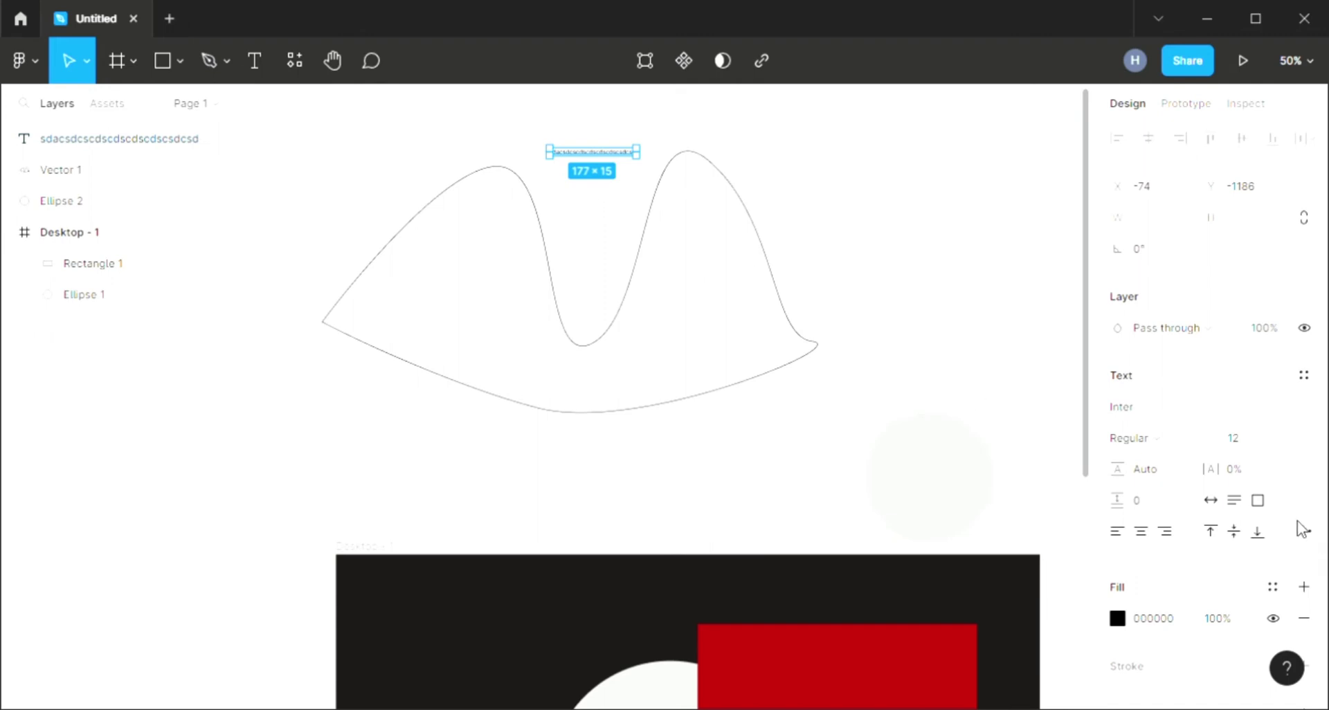
pyautogui.click(1288, 443)
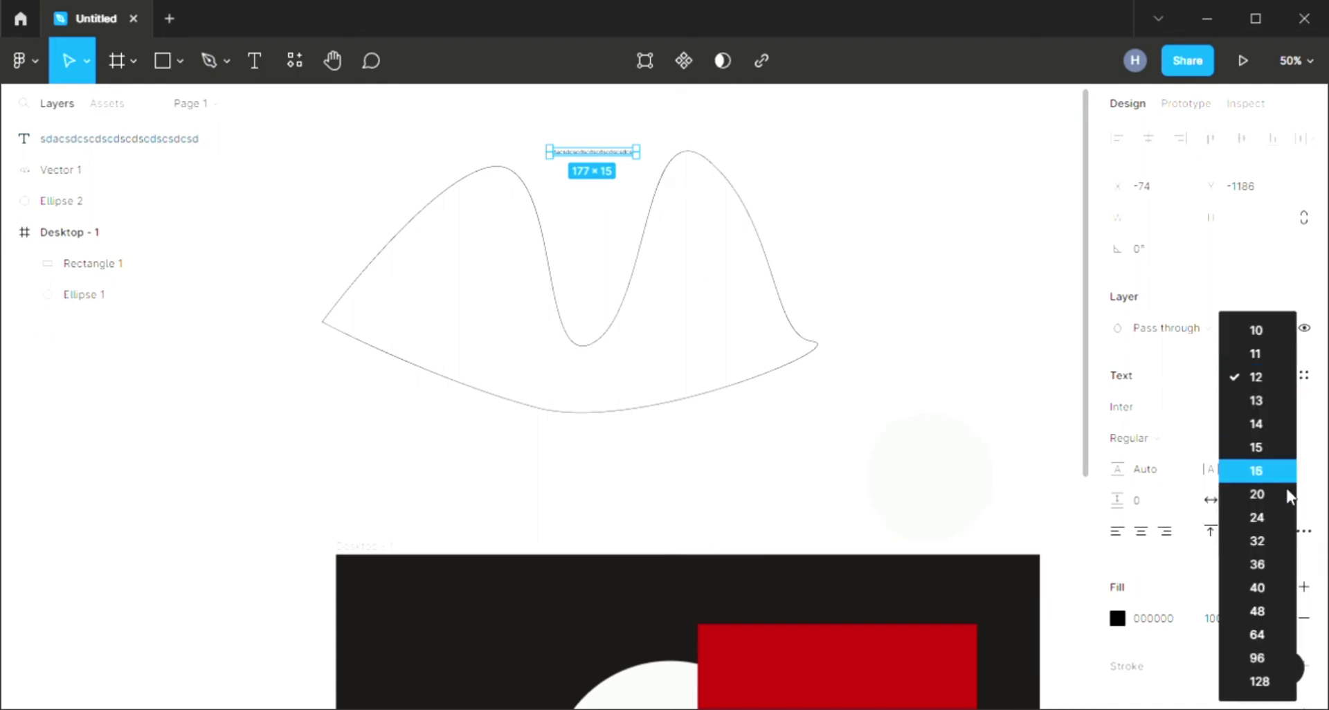
pyautogui.click(1286, 541)
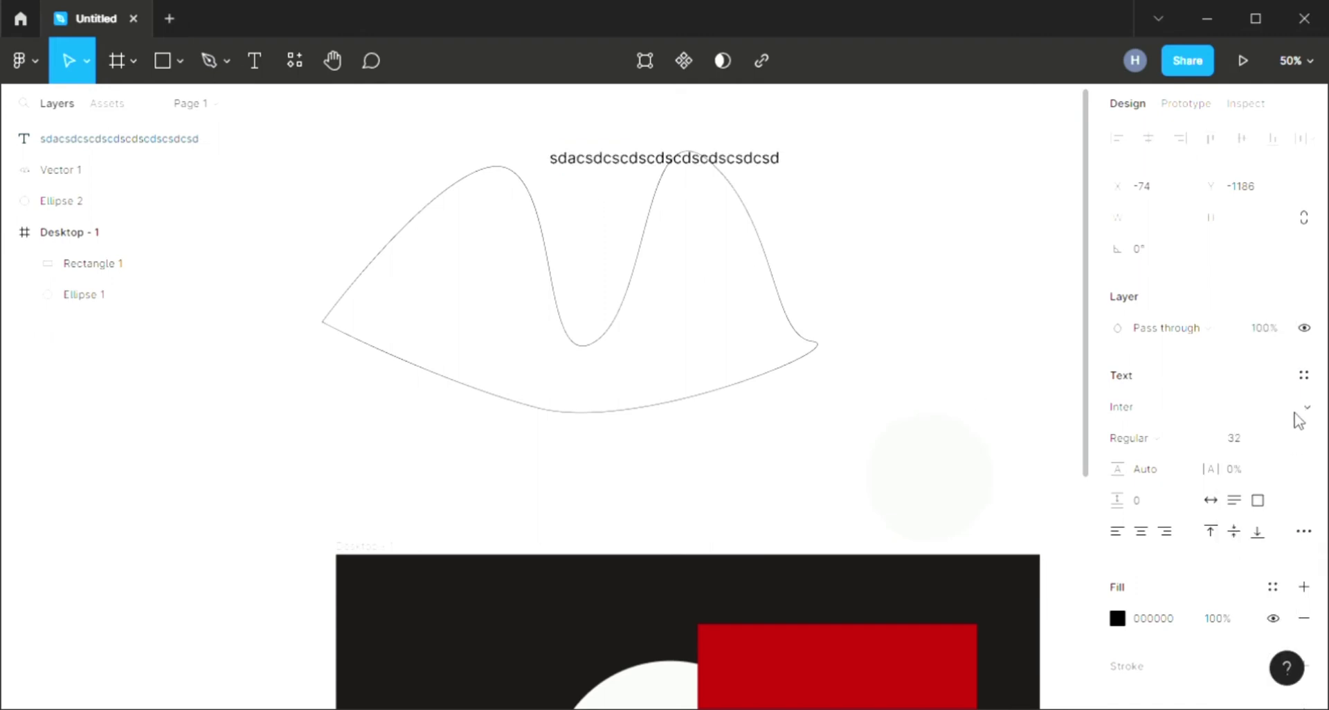
pyautogui.press('Delete')
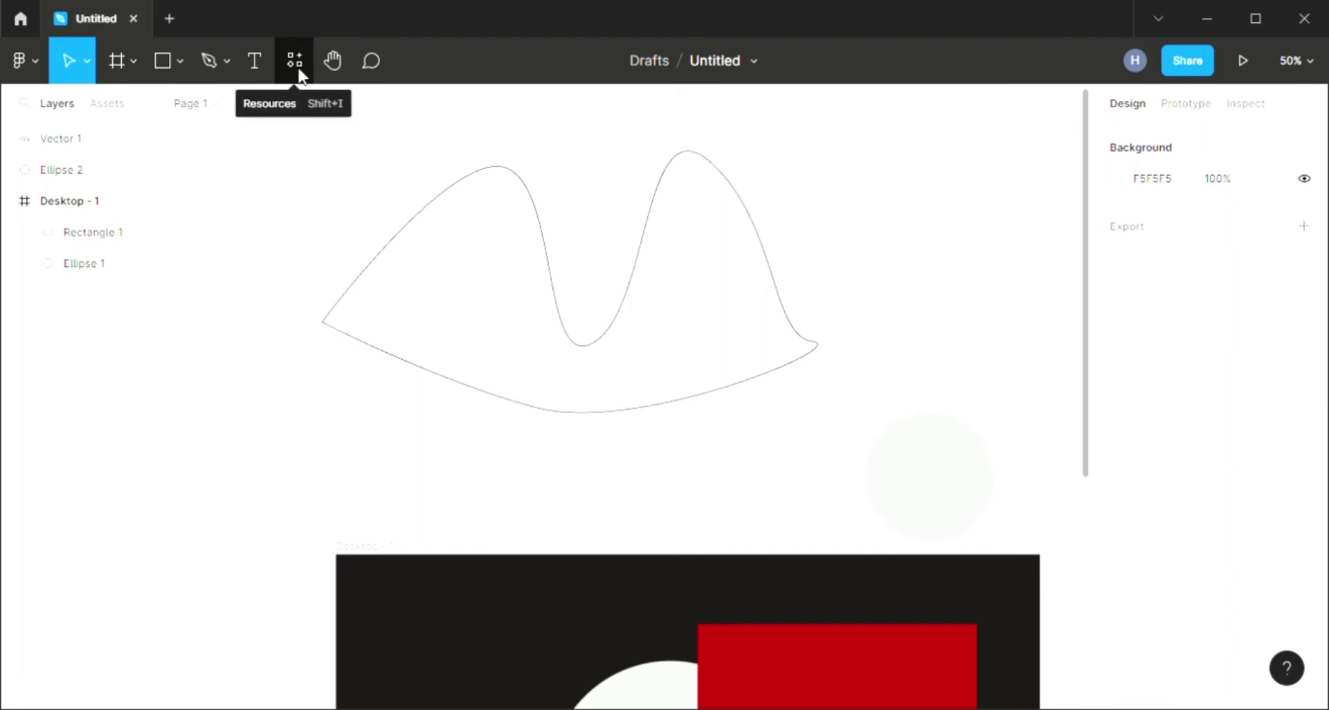
# - Open and close the resources panel, then pan the view toward the wavy shape
pyautogui.click(299, 74)
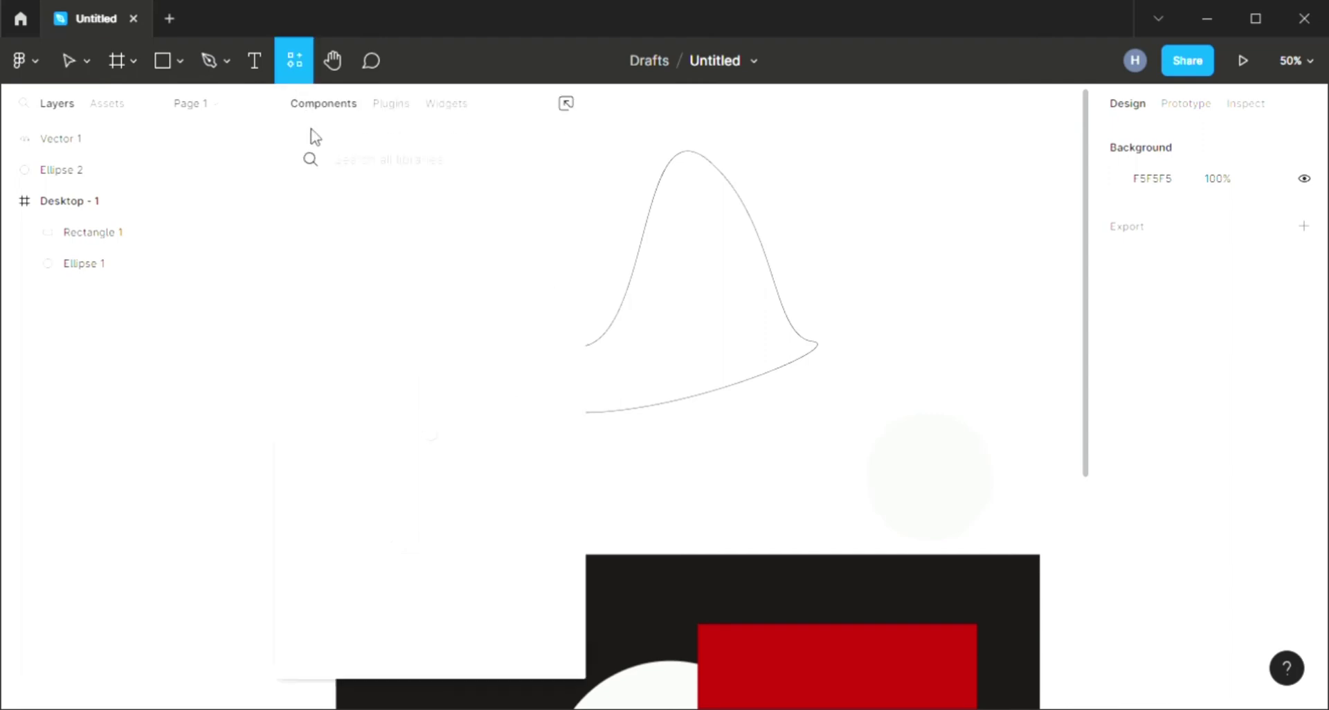
pyautogui.click(670, 225)
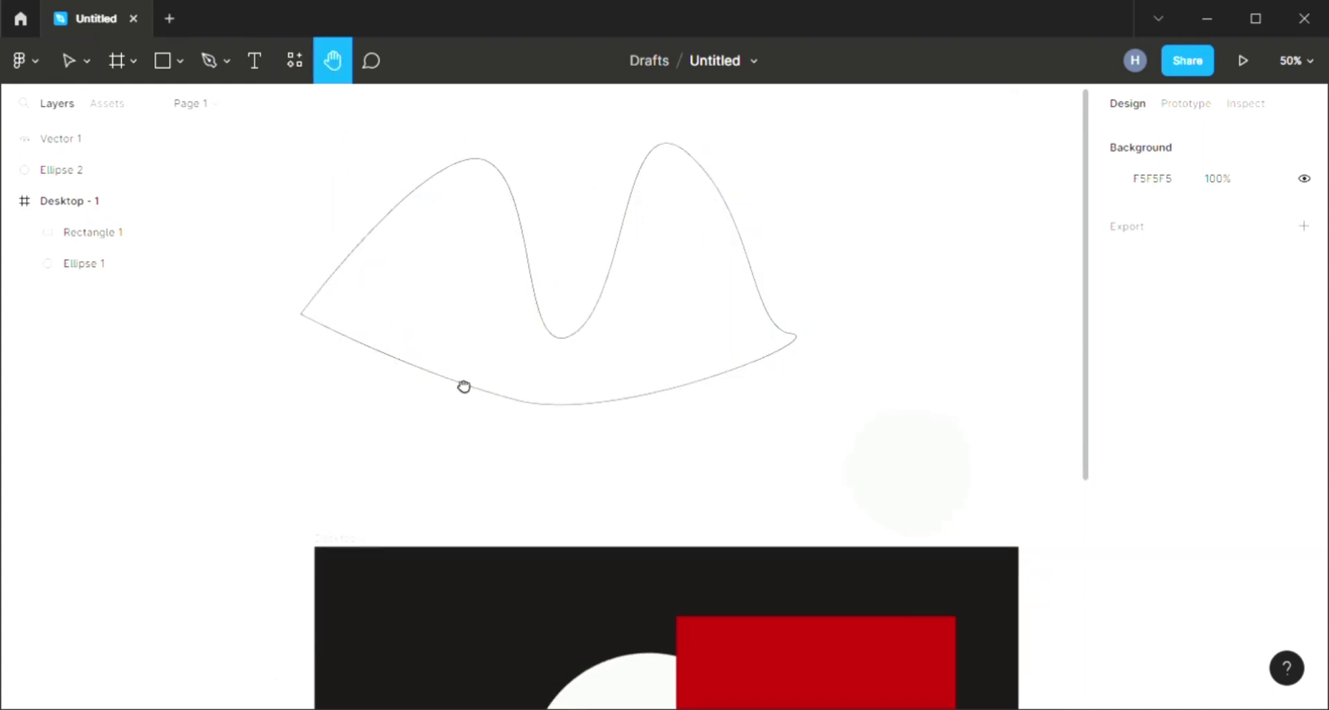
pyautogui.scroll(-3, 463, 386)
pyautogui.scroll(-4, 528, 429)
pyautogui.moveTo(827, 404); pyautogui.dragTo(542, 359)
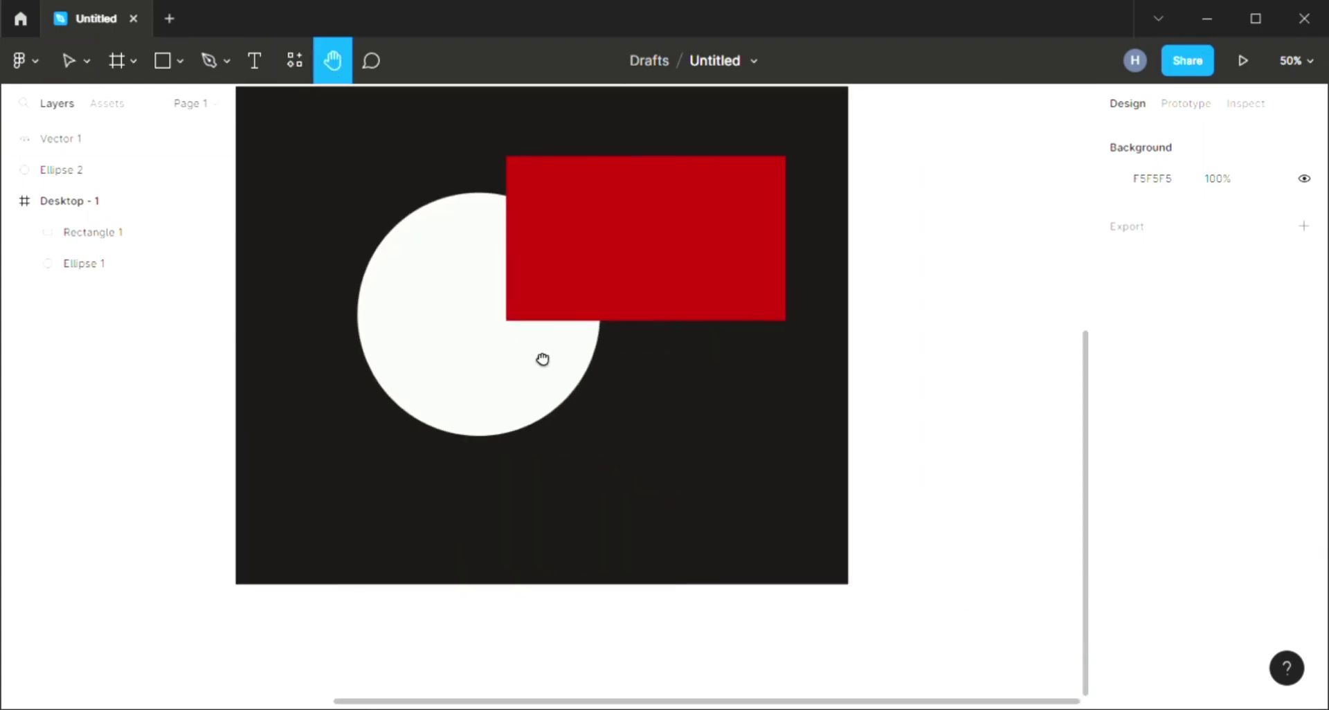
pyautogui.scroll(4, 513, 323)
pyautogui.scroll(4, 558, 542)
pyautogui.scroll(2, 558, 542)
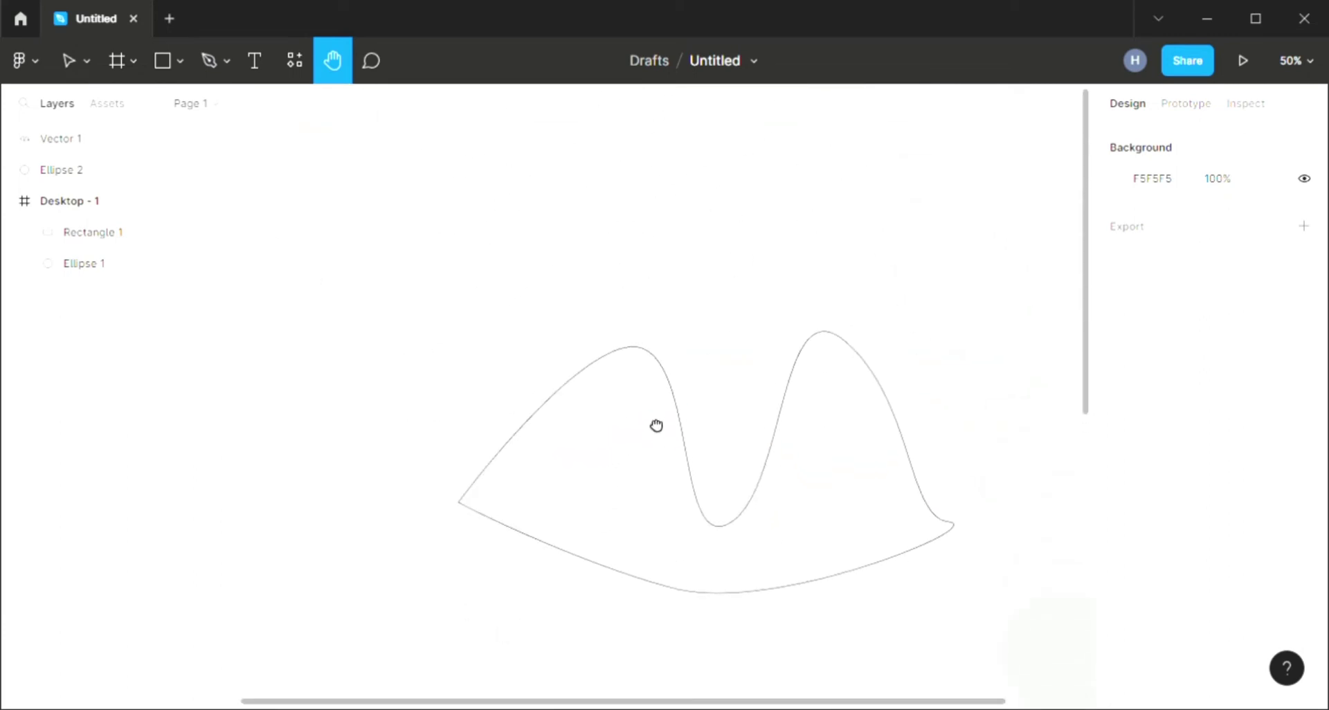
# - Pan the canvas to bring the dark Desktop frame into view
pyautogui.scroll(-4, 655, 425)
pyautogui.hscroll(2, 655, 424)
pyautogui.moveTo(641, 418); pyautogui.dragTo(566, 276)
pyautogui.scroll(-1, 636, 365)
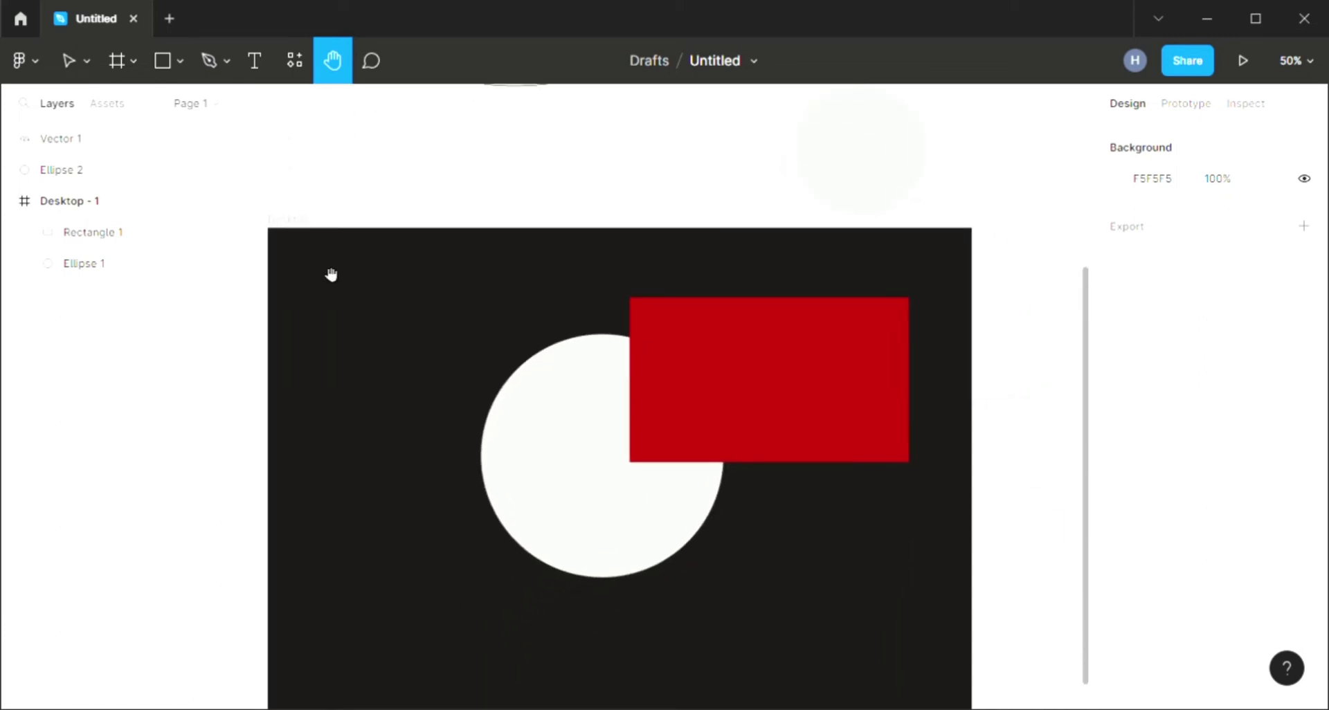
pyautogui.scroll(3, 584, 335)
pyautogui.scroll(3, 554, 374)
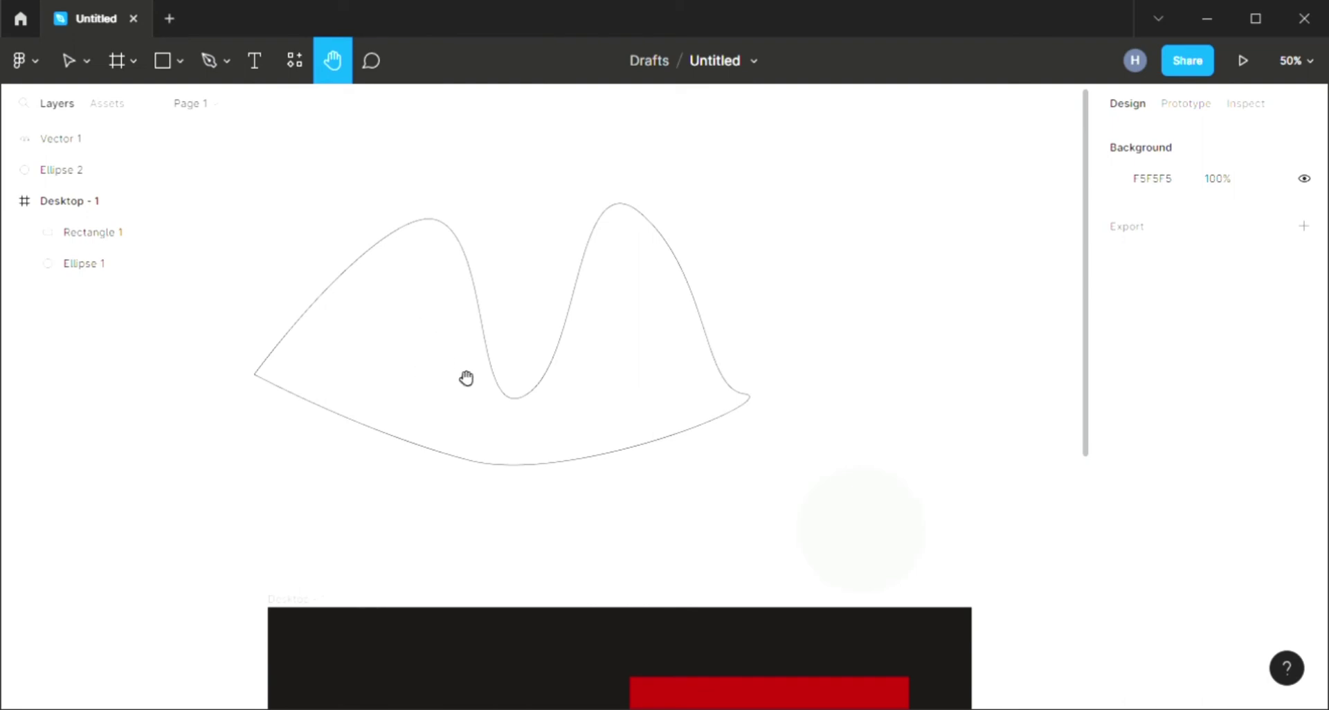
# - Pan to show the wavy shape above the frame, then activate the Hand tool with H
pyautogui.moveTo(466, 377); pyautogui.dragTo(516, 258)
pyautogui.scroll(-3, 483, 363)
pyautogui.hscroll(-2, 483, 363)
pyautogui.scroll(-3, 492, 440)
pyautogui.hscroll(-2, 492, 440)
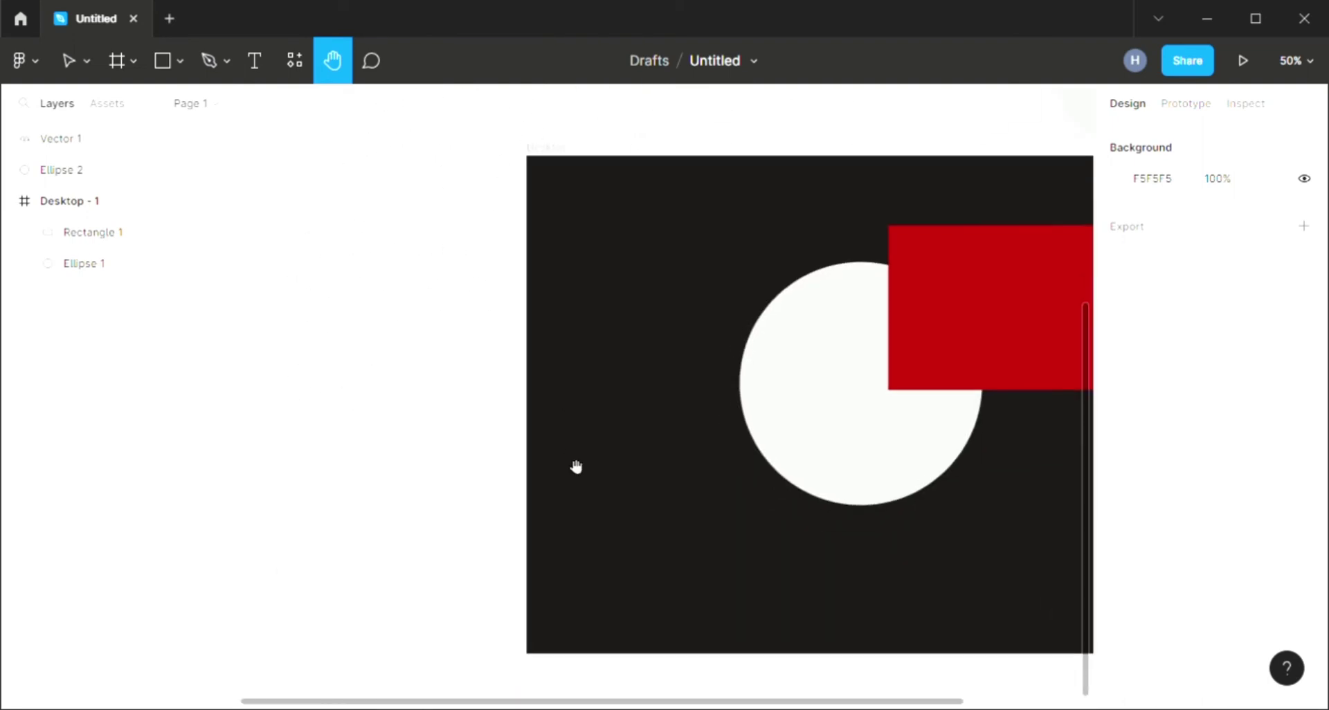
pyautogui.scroll(-2, 575, 466)
pyautogui.hscroll(2, 576, 466)
pyautogui.moveTo(804, 433)
pyautogui.mouseDown()
pyautogui.moveTo(584, 489)
pyautogui.moveTo(690, 626)
pyautogui.mouseUp()
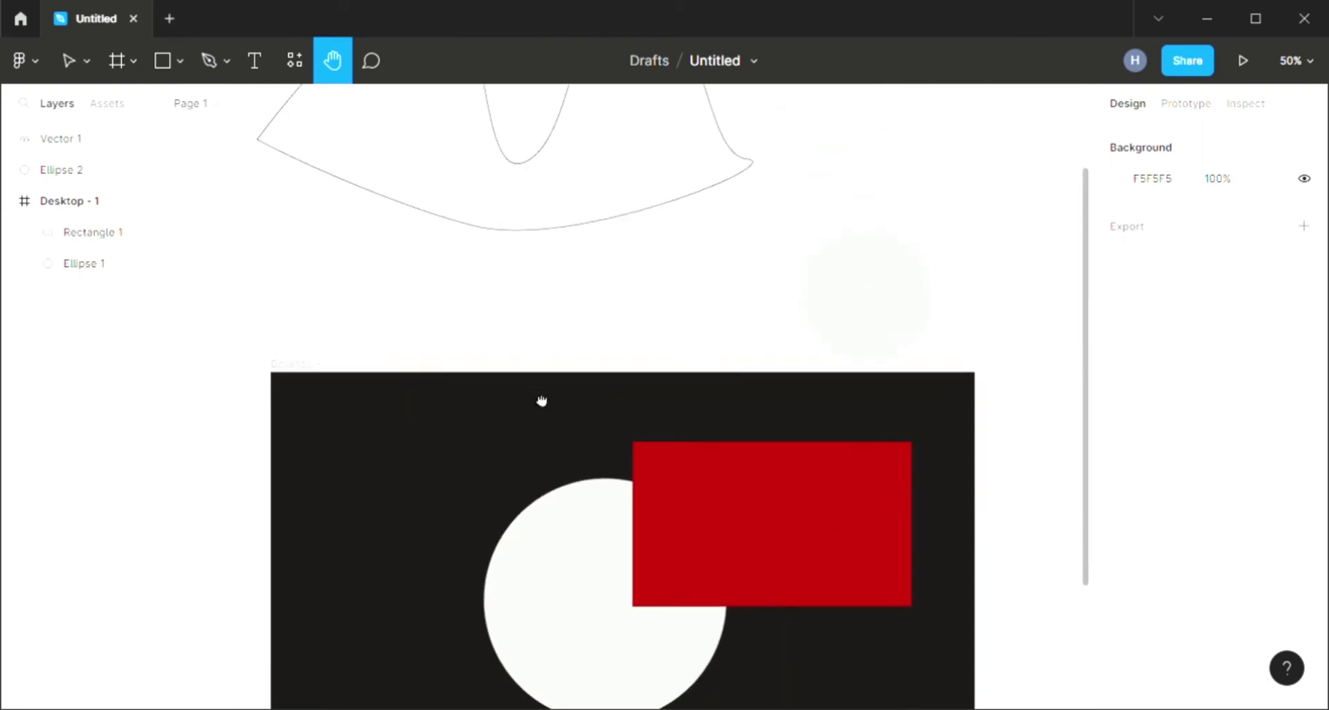
pyautogui.scroll(3, 540, 397)
pyautogui.hscroll(-2, 540, 398)
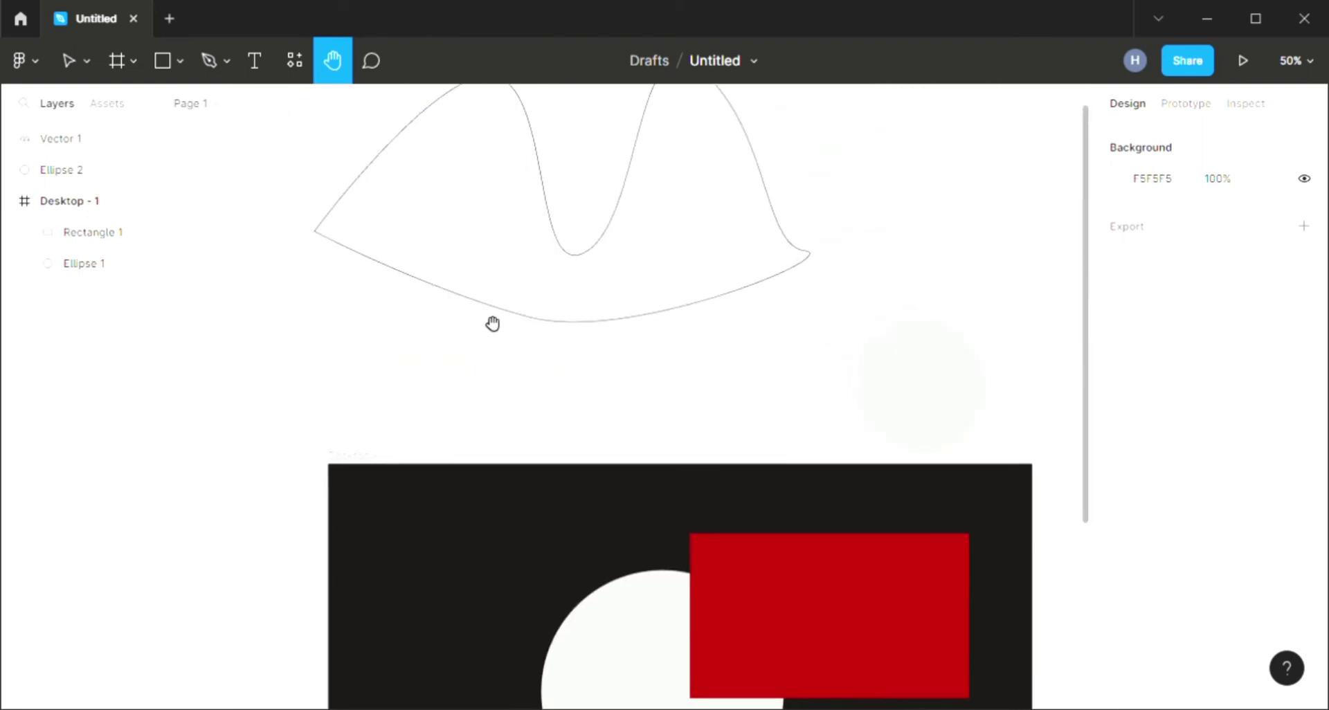
pyautogui.click(64, 58)
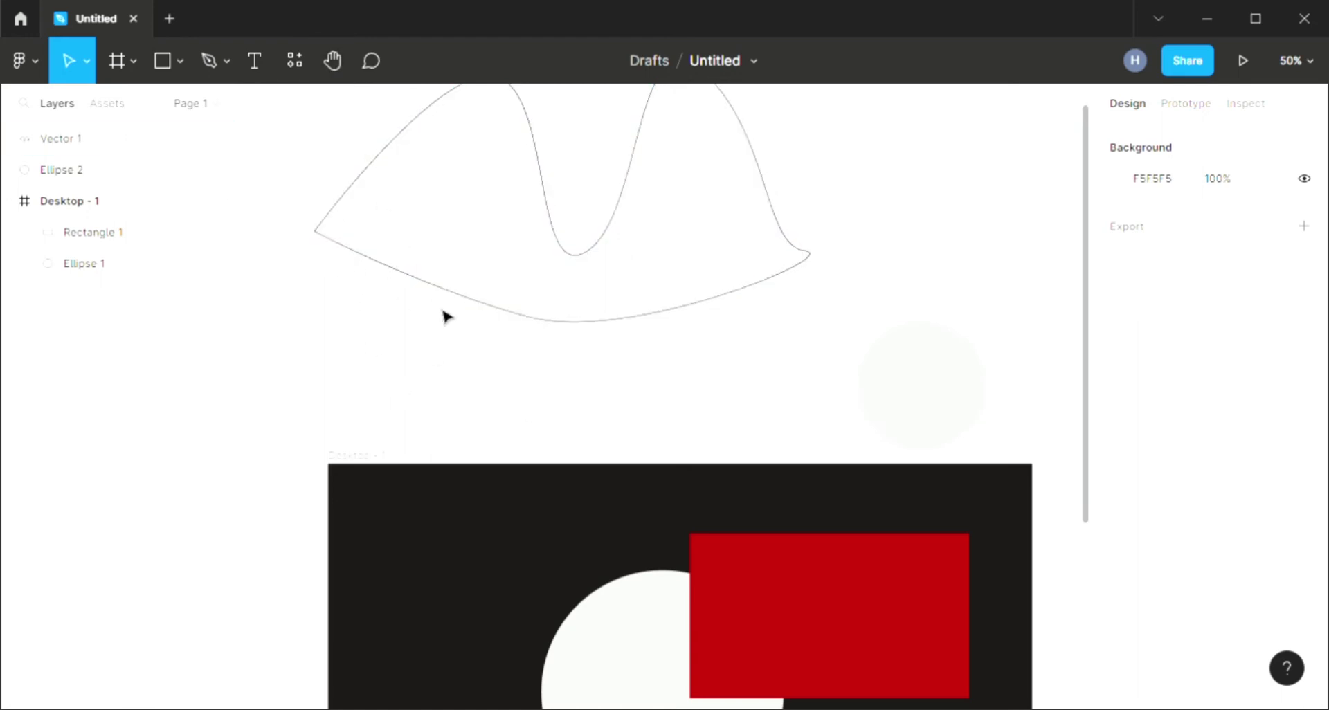
pyautogui.press('h')
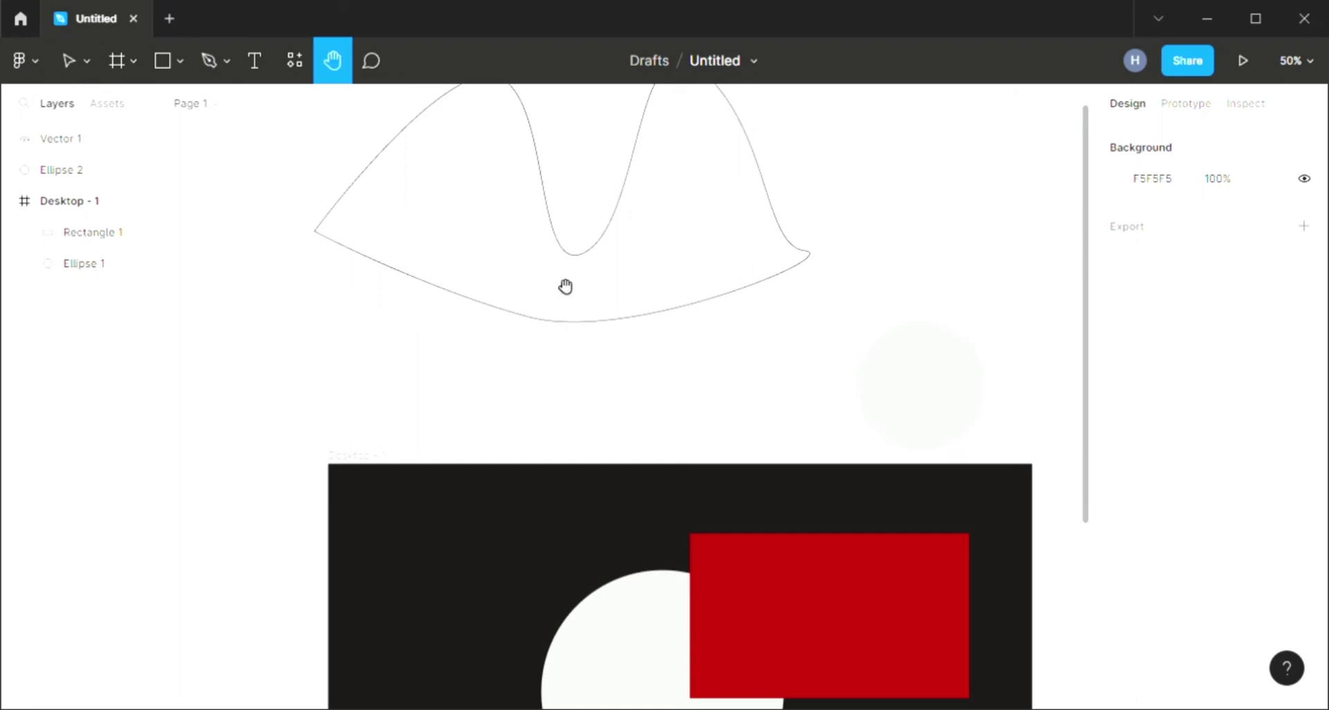
# - Return to the Move tool and clear the selection on the empty canvas
pyautogui.click(67, 65)
pyautogui.moveTo(430, 332); pyautogui.dragTo(510, 376)
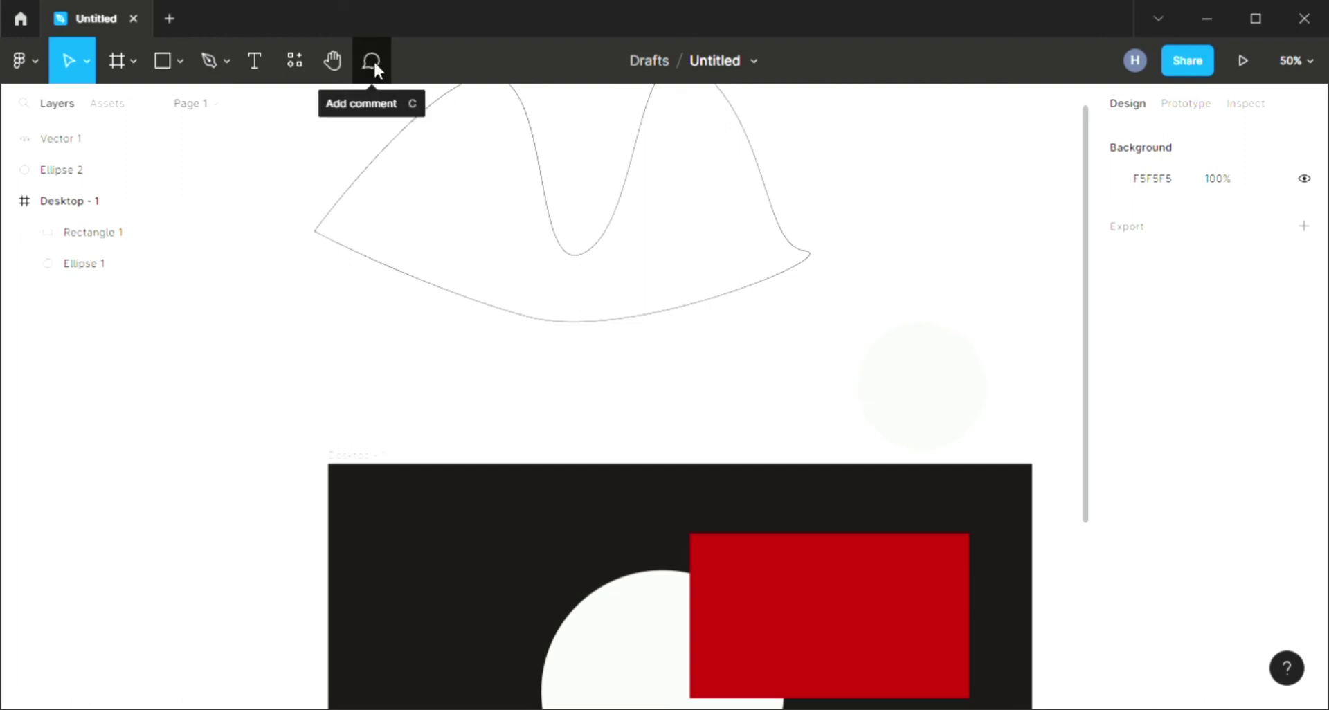
pyautogui.scroll(1, 668, 345)
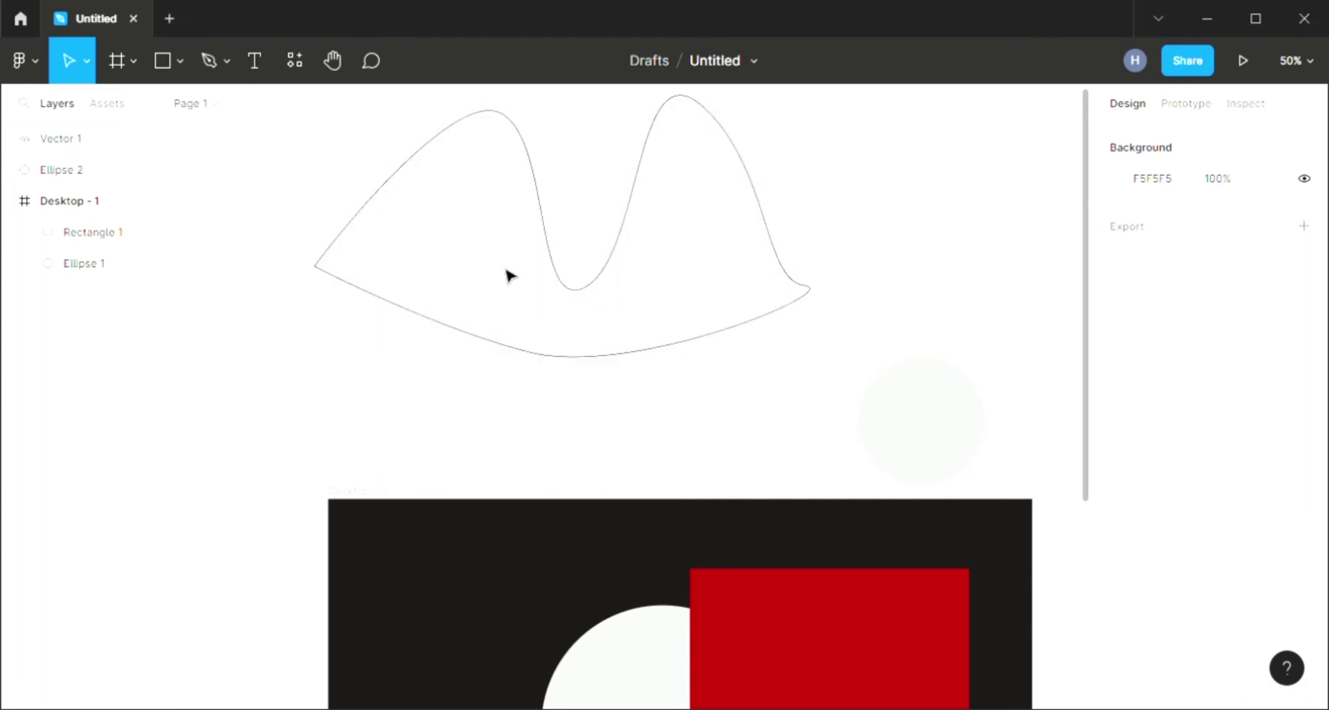
# - Post the comment 'ini kurang rapi perlu di rapikan' at the wavy curve's right end
pyautogui.click(369, 69)
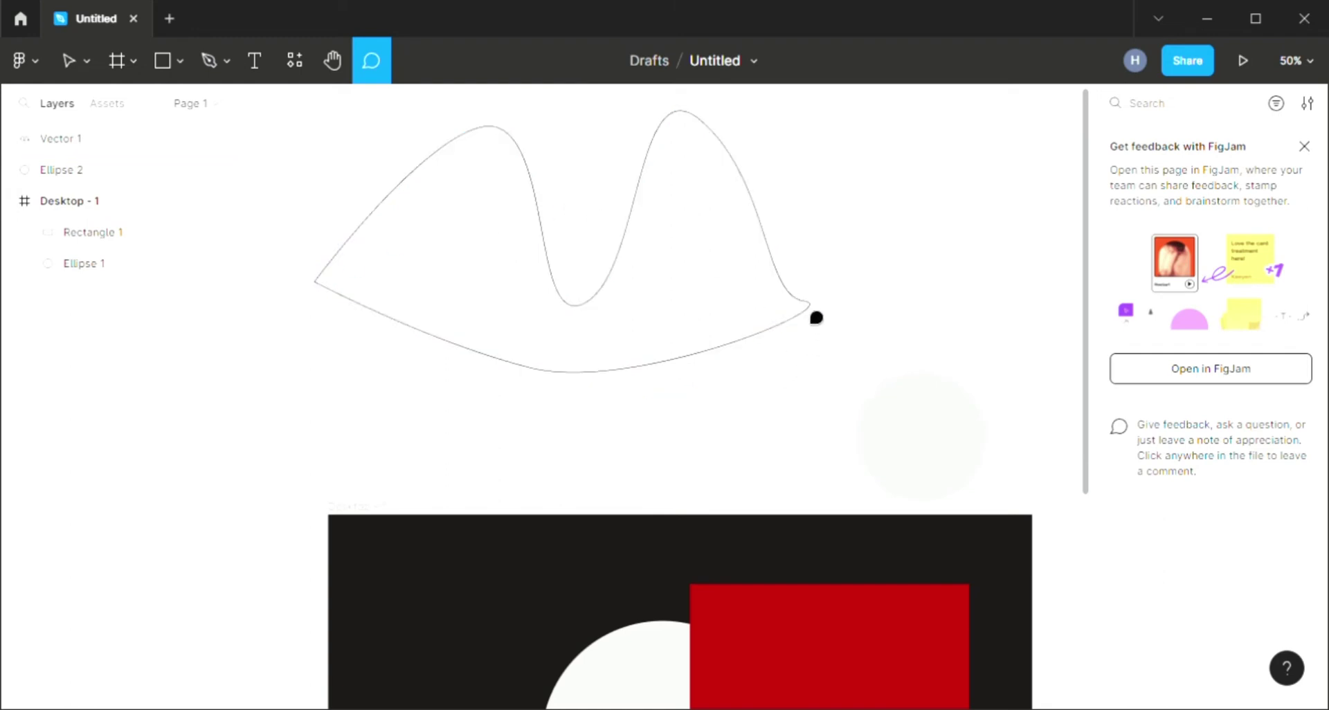
pyautogui.click(797, 308)
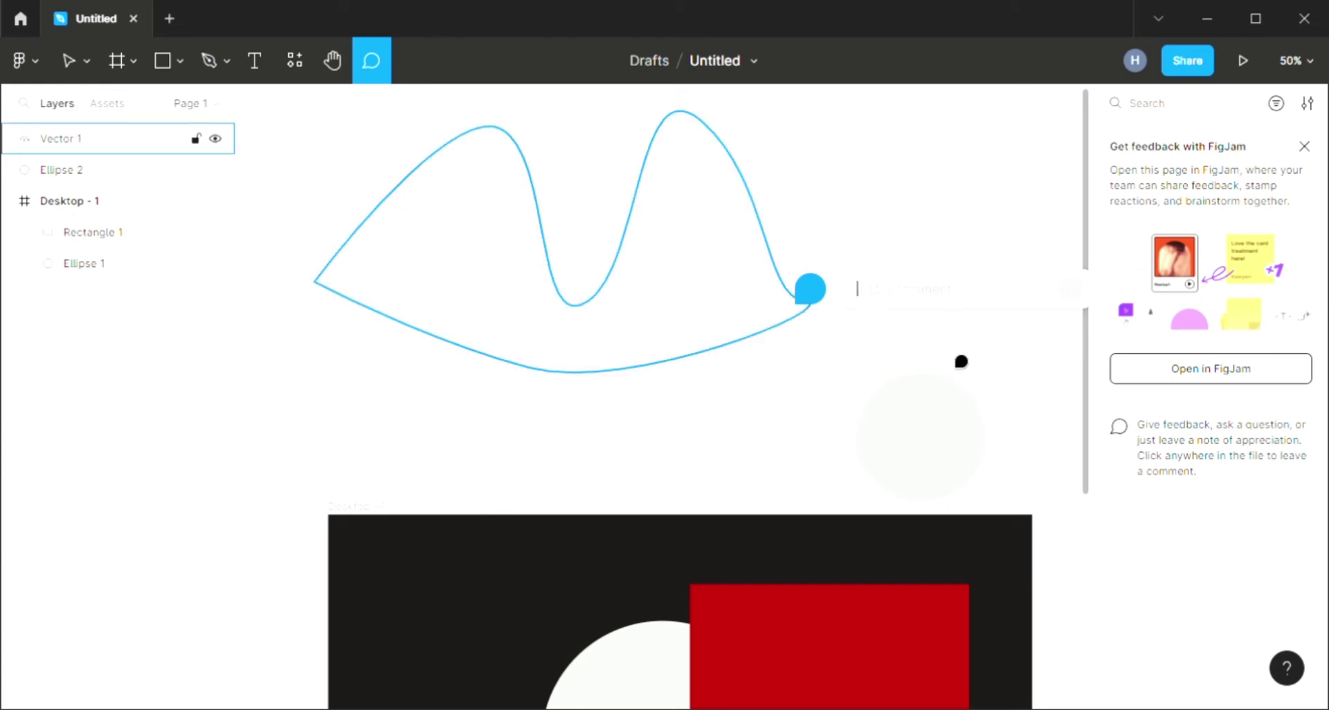
pyautogui.write('ini kurang rapi perlu d')
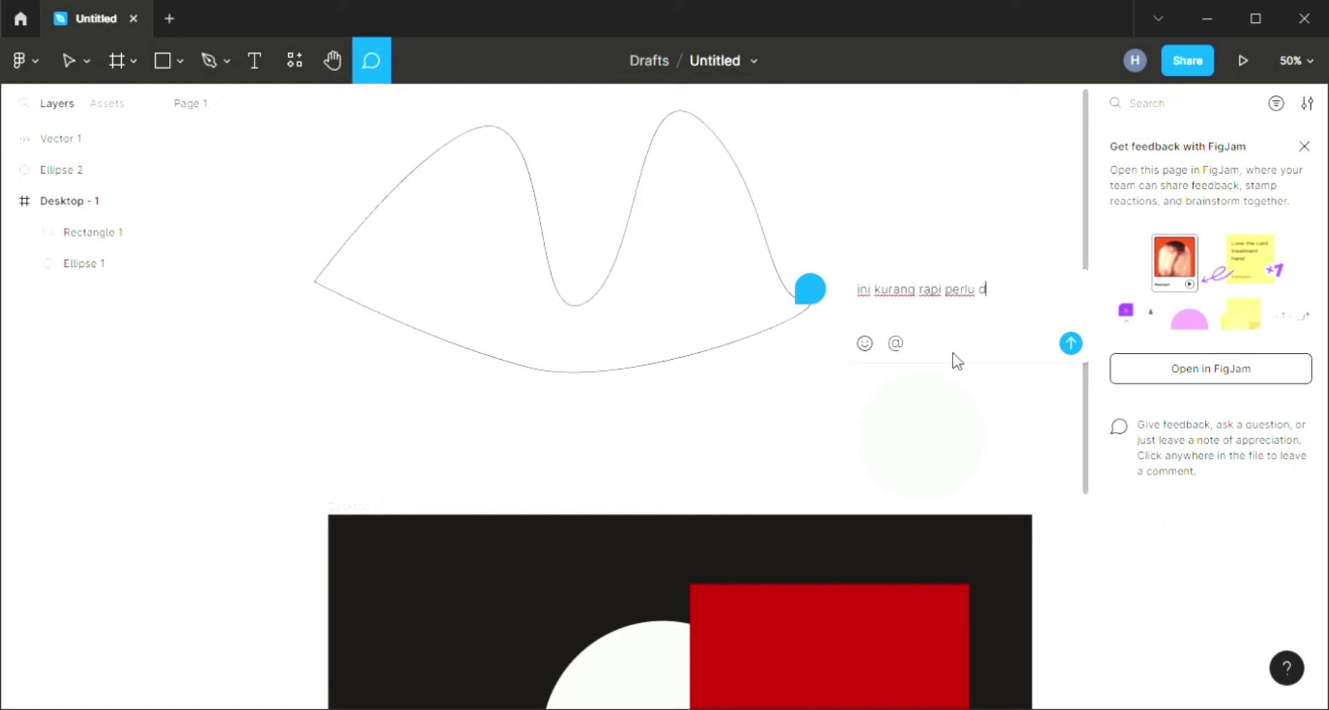
pyautogui.press('BackSpace')
pyautogui.press('BackSpace')
pyautogui.press('Return')
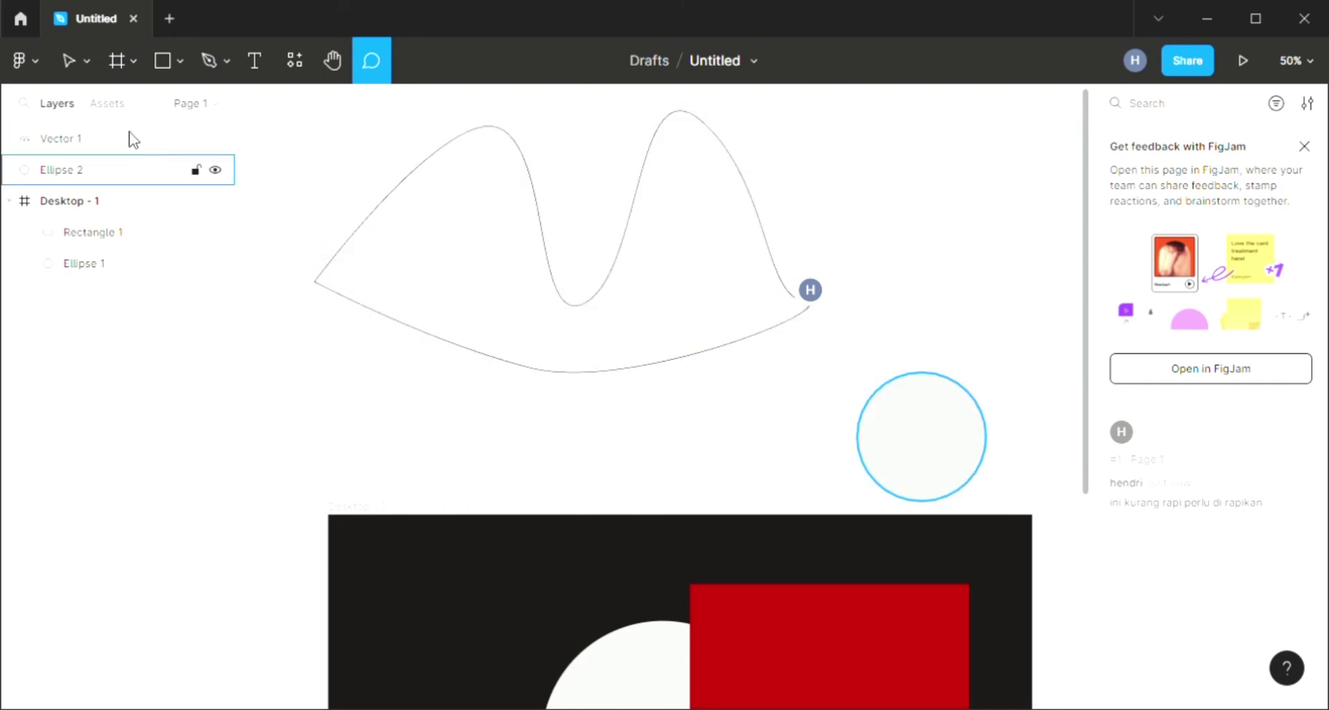
pyautogui.click(67, 64)
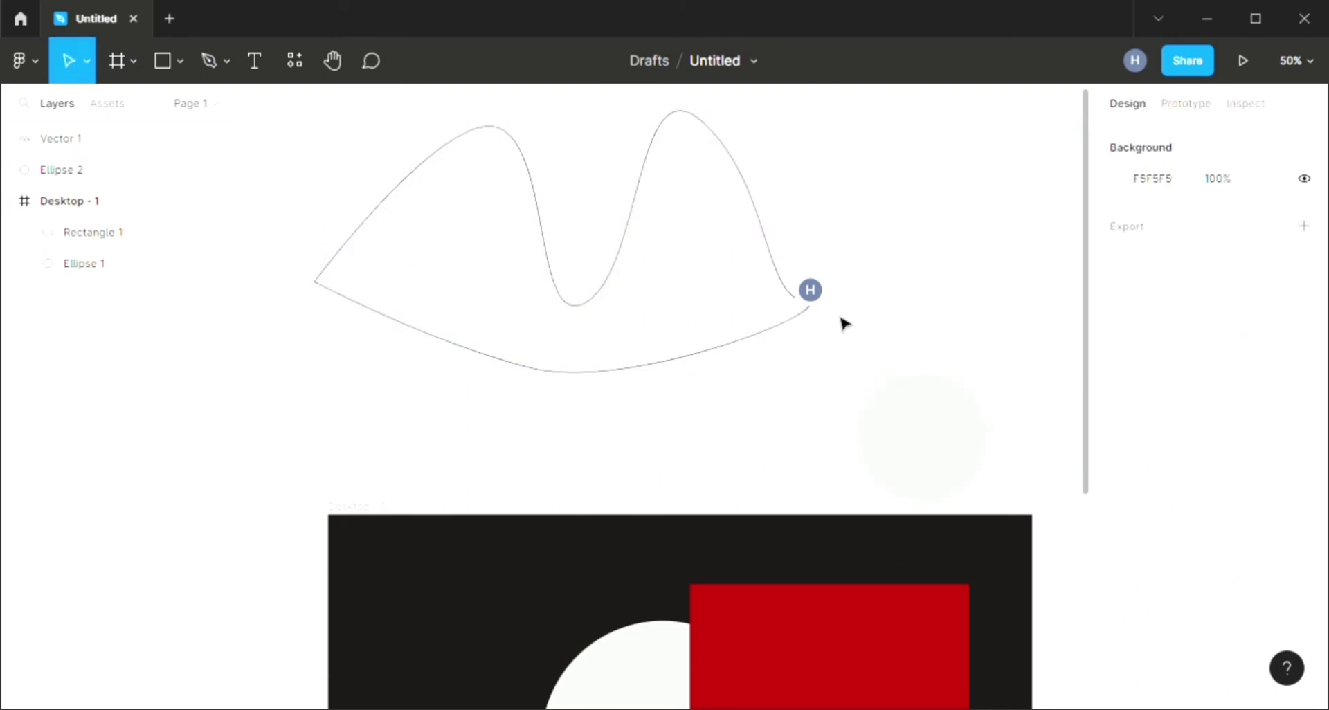
# - Open the wavy curve's comment thread and resolve it from the pin's menu
pyautogui.click(816, 291)
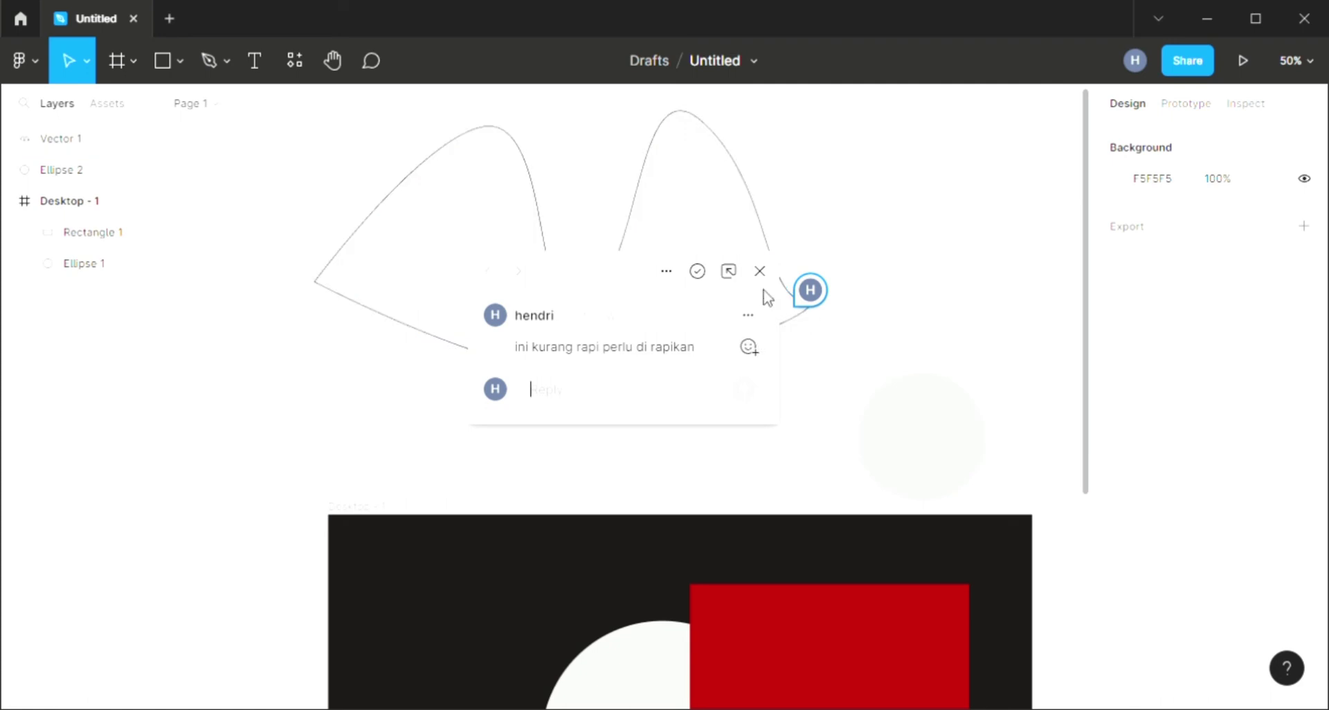
pyautogui.click(759, 272)
pyautogui.click(822, 297)
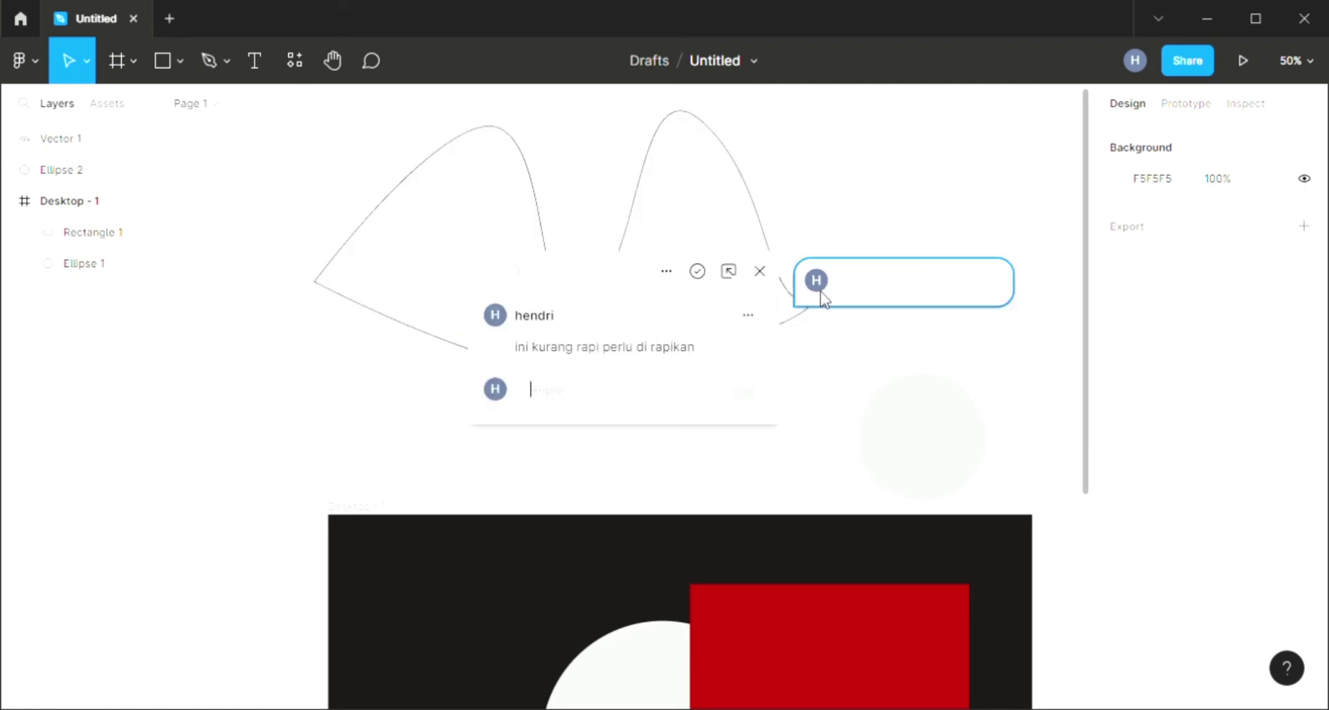
pyautogui.moveTo(830, 308); pyautogui.dragTo(874, 331)
pyautogui.rightClick(874, 331)
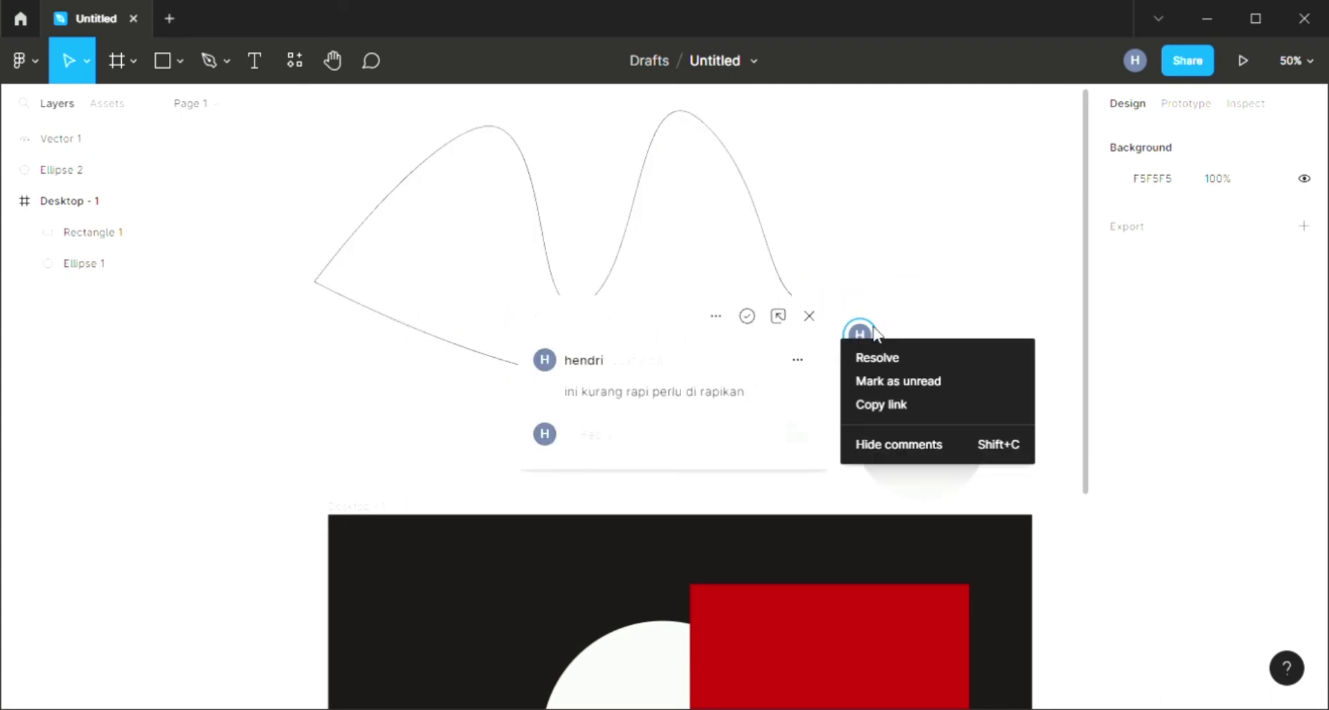
pyautogui.click(889, 355)
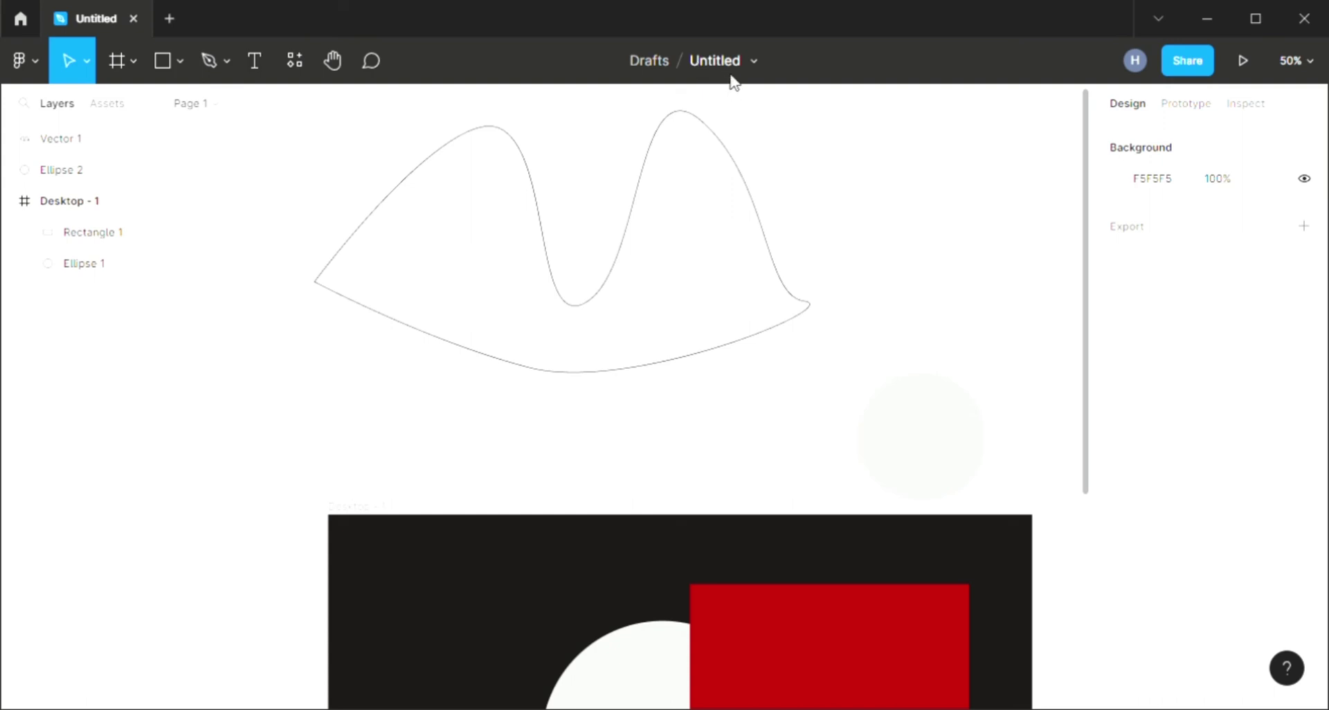
# - Change the file name from Untitled to 'belajar menggunakan figma dari 0'
pyautogui.click(712, 60)
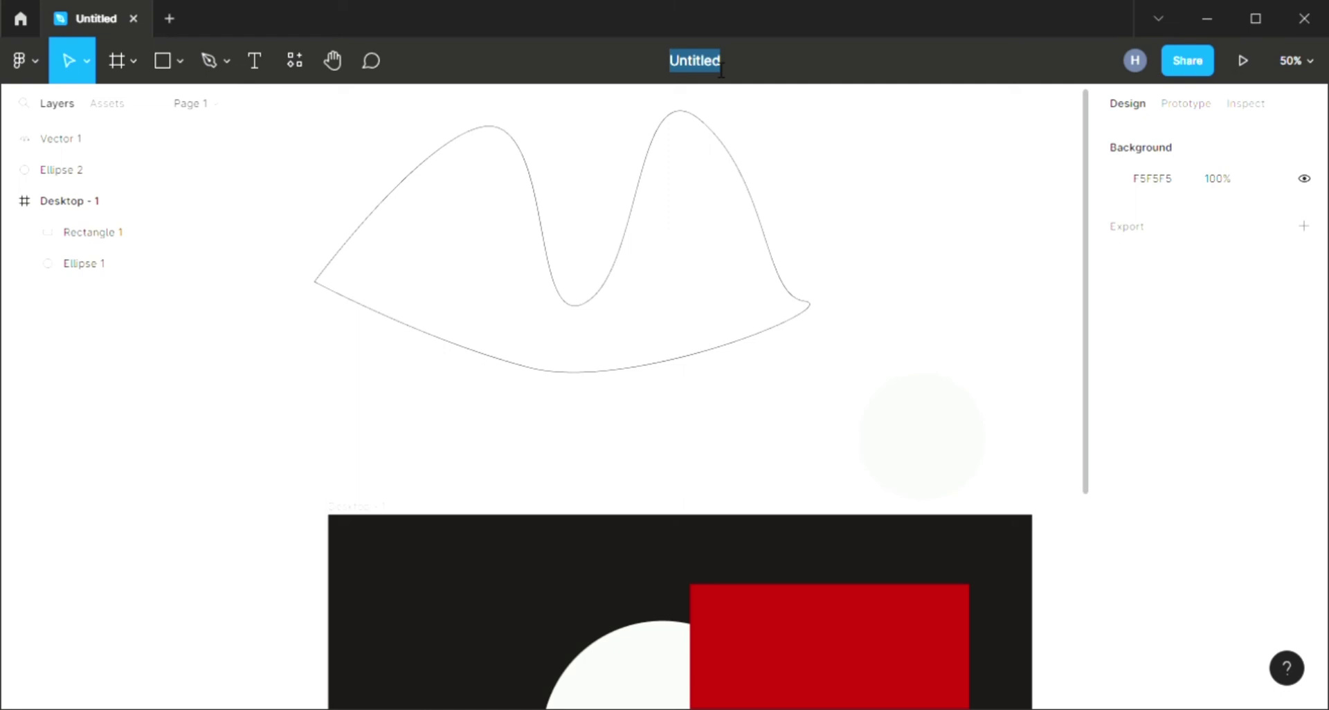
pyautogui.write('belaja')
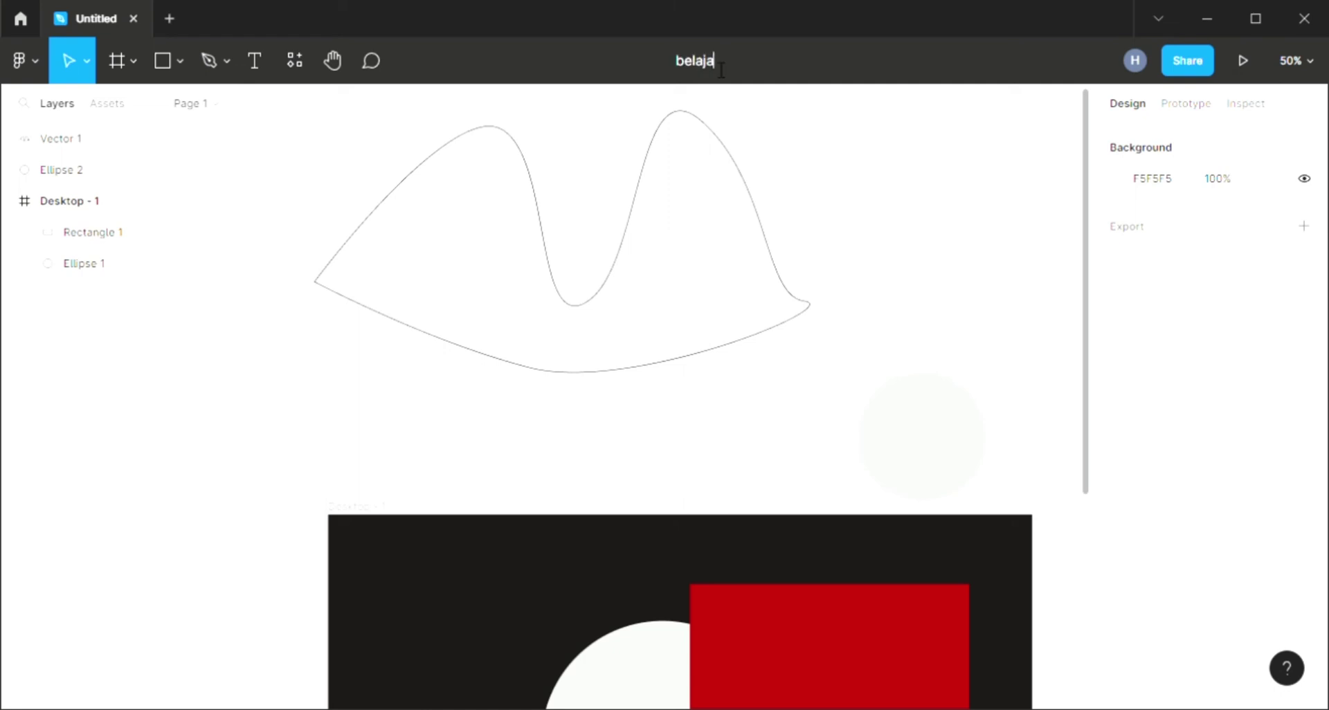
pyautogui.write('r')
pyautogui.write(' menggunakan')
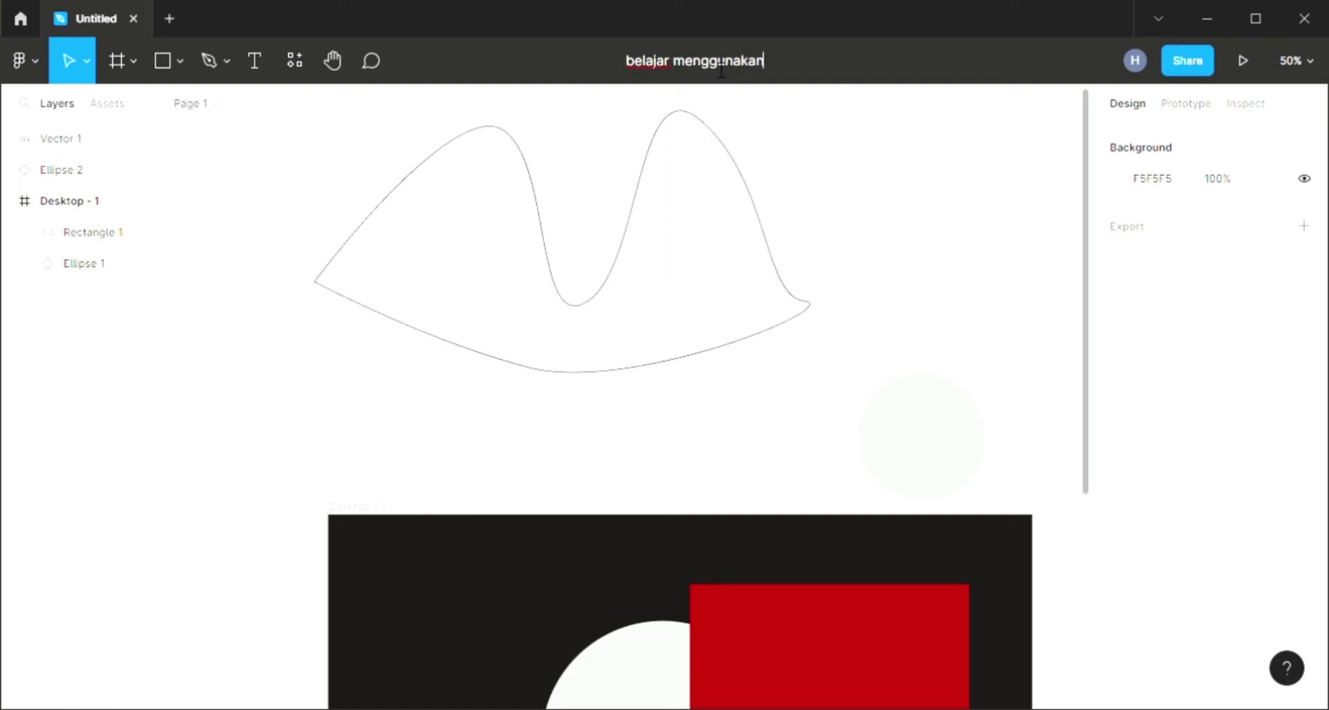
pyautogui.write(' g')
pyautogui.press('BackSpace')
pyautogui.write('fig')
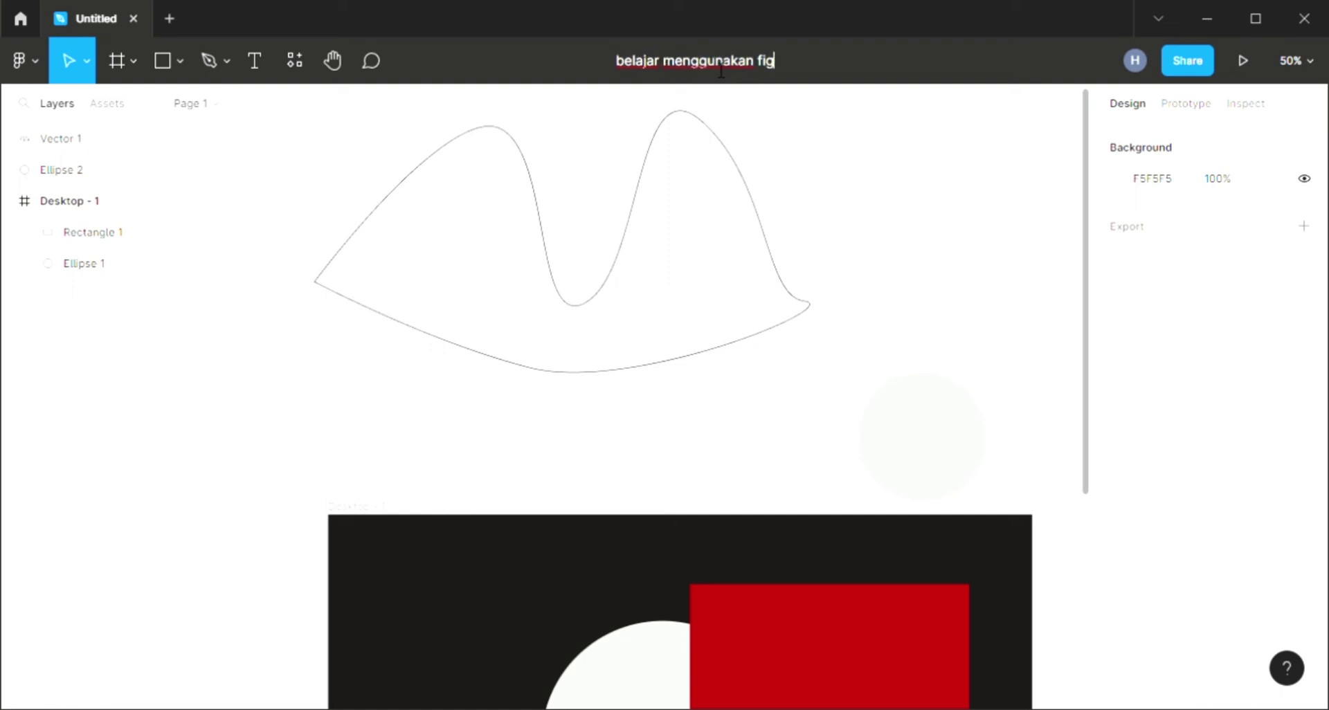
pyautogui.write('ma dari 0')
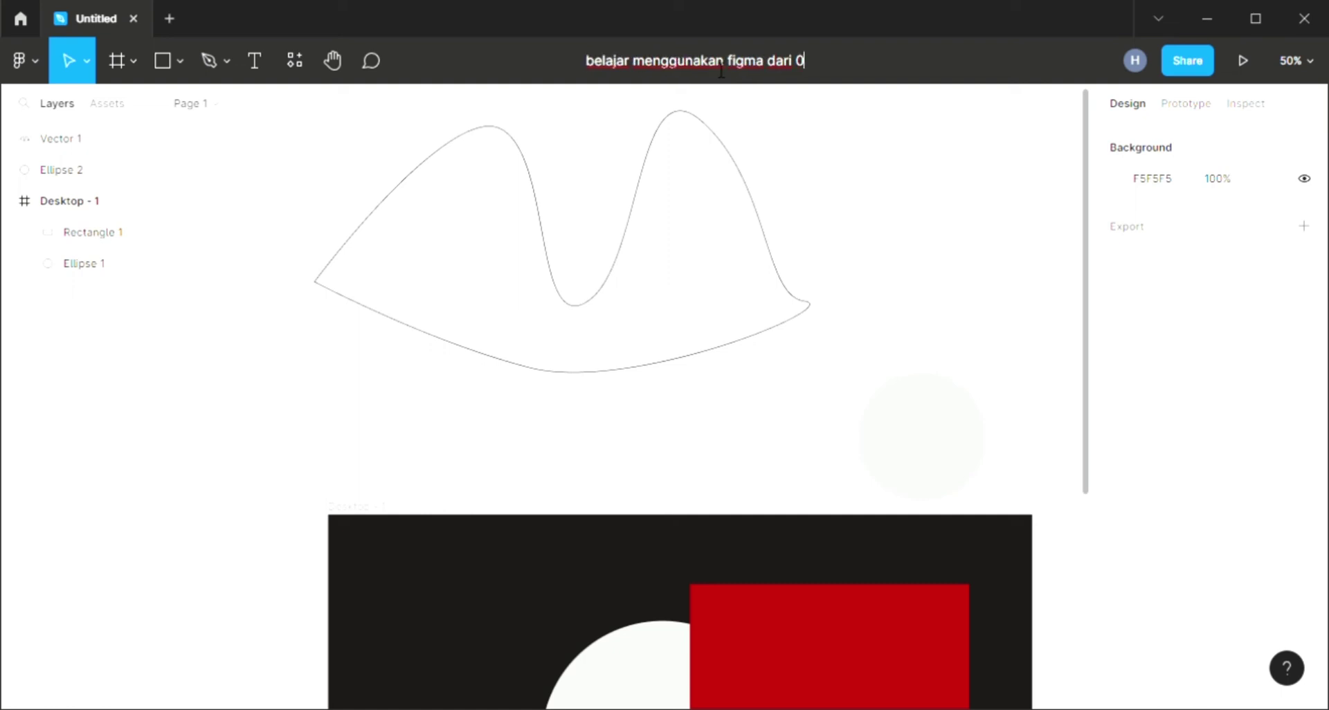
pyautogui.press('Return')
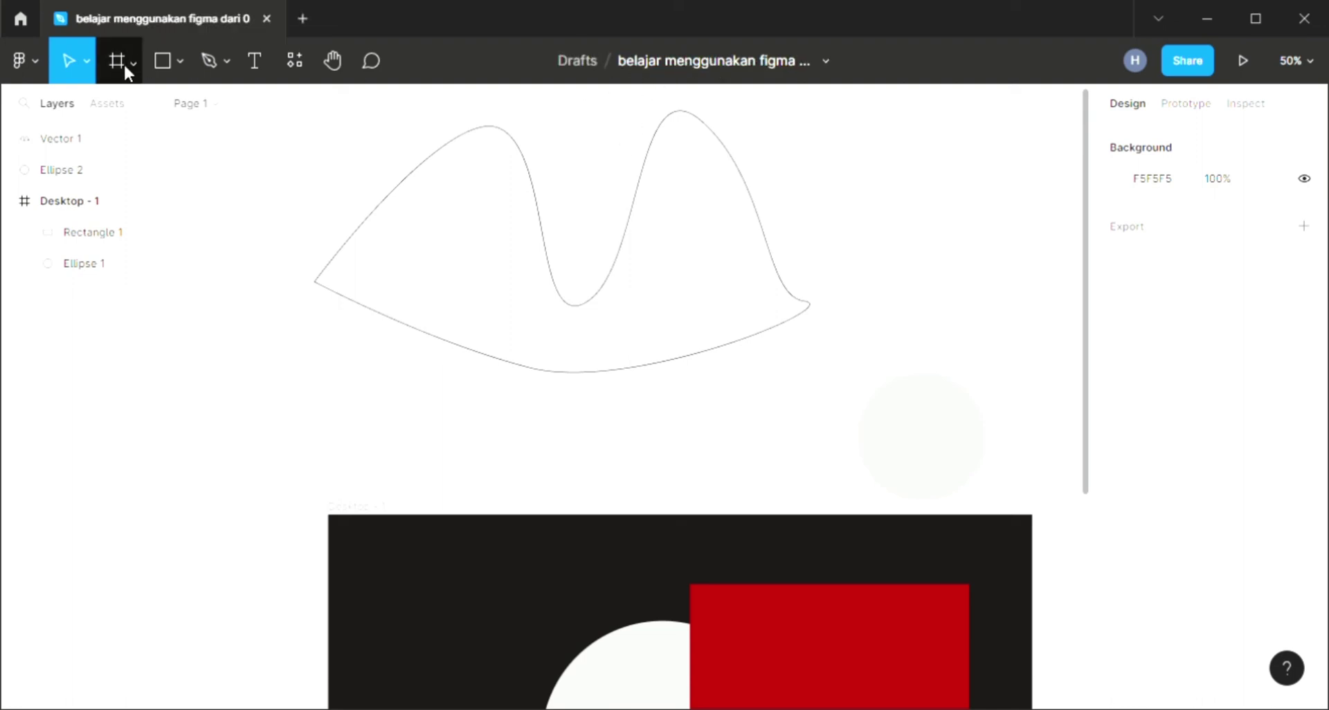
# - Create a new blank design file and close the 'belajar menggunakan figma dari 0' tab
pyautogui.click(304, 20)
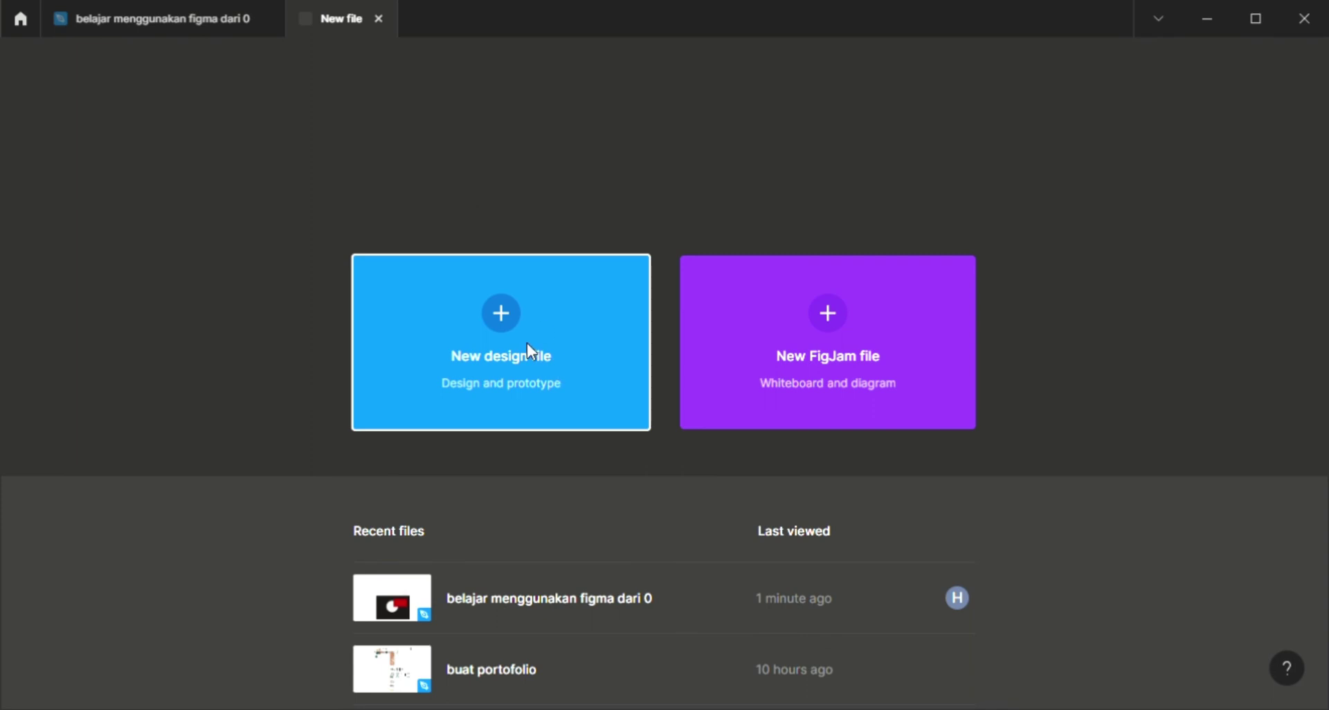
pyautogui.click(509, 324)
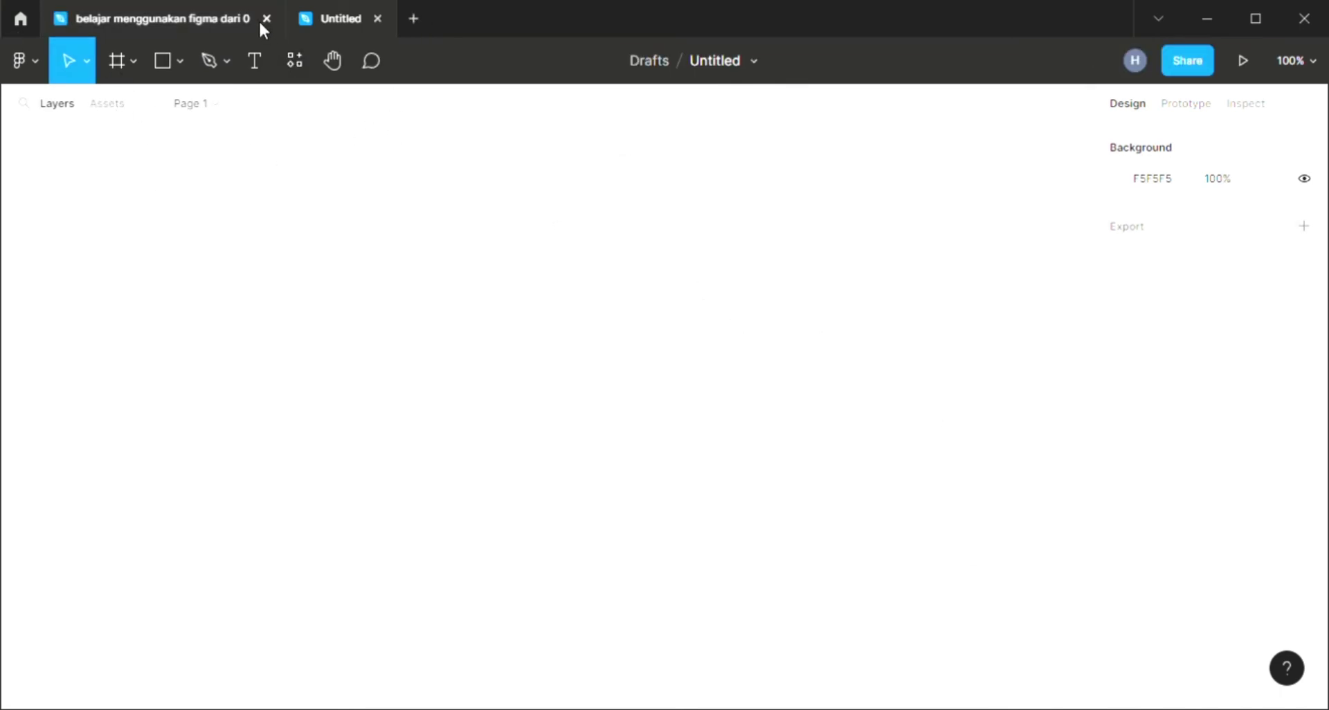
pyautogui.click(266, 19)
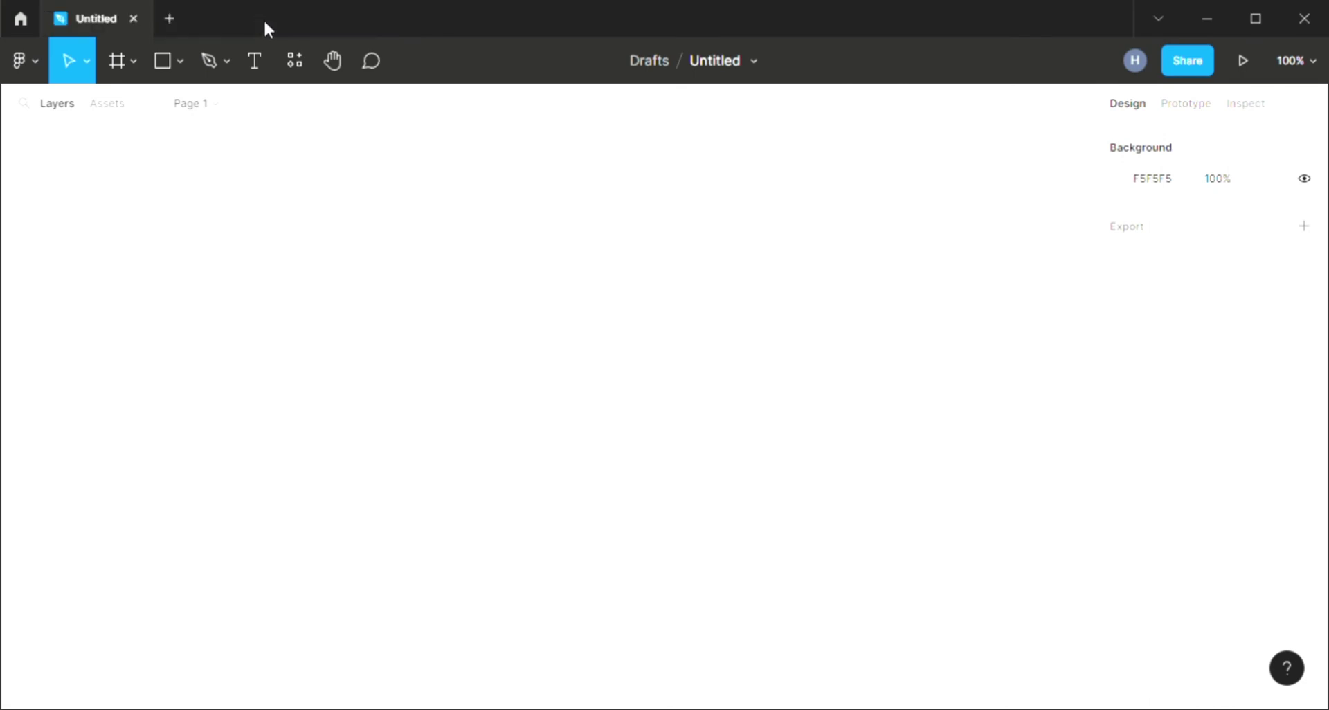
# - Open 'belajar menggunakan figma dari 0' again from the Home Recents list
pyautogui.click(20, 20)
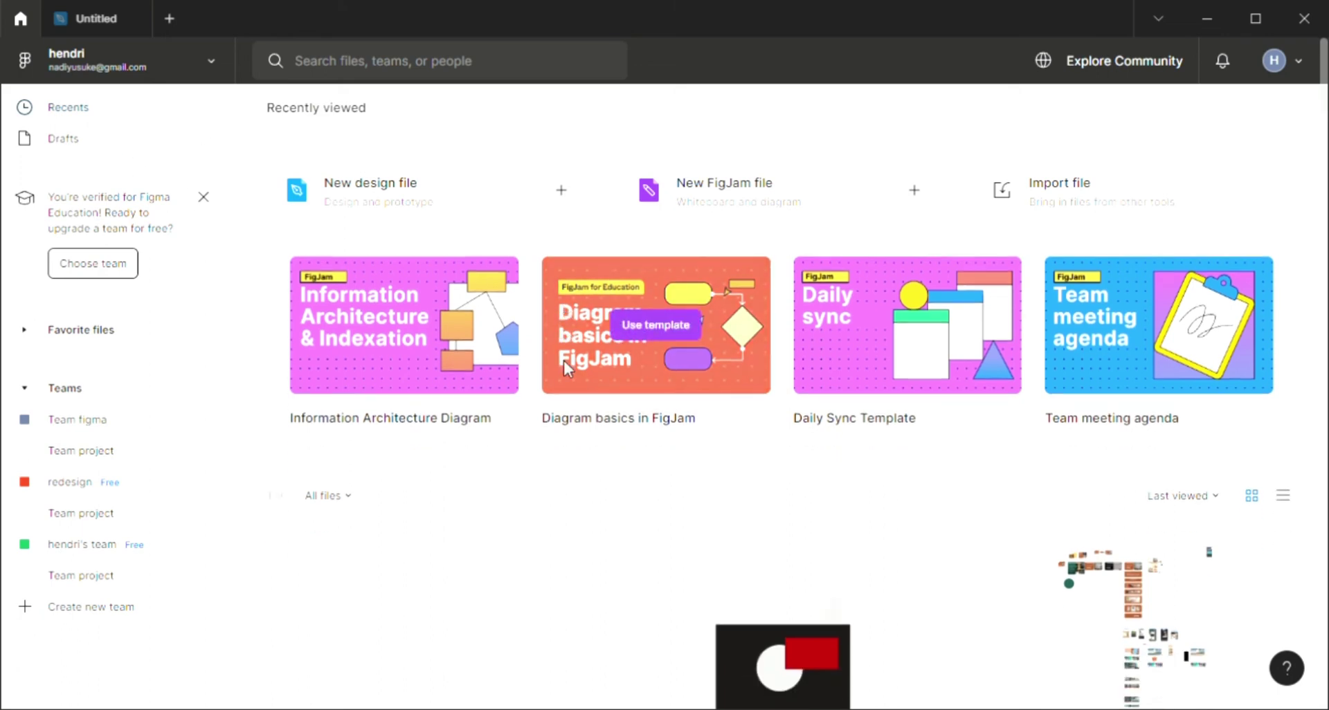
pyautogui.scroll(-5, 595, 373)
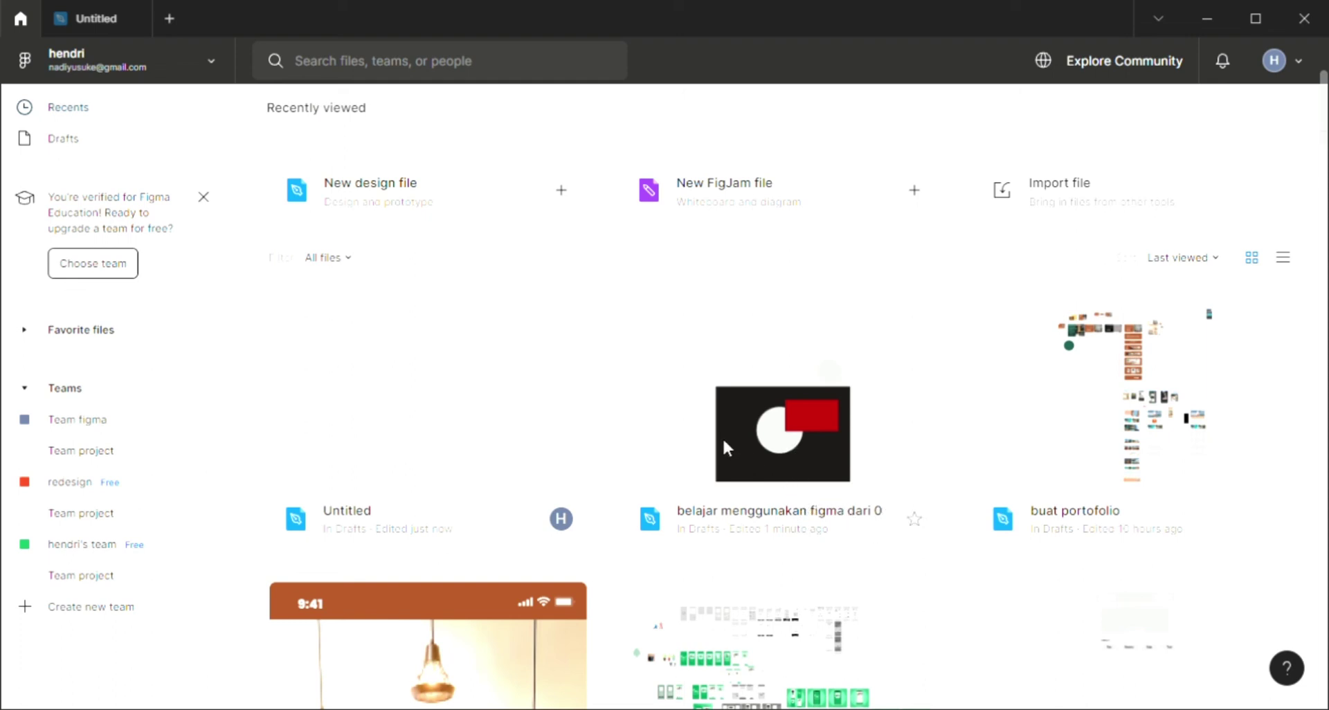
pyautogui.doubleClick(770, 411)
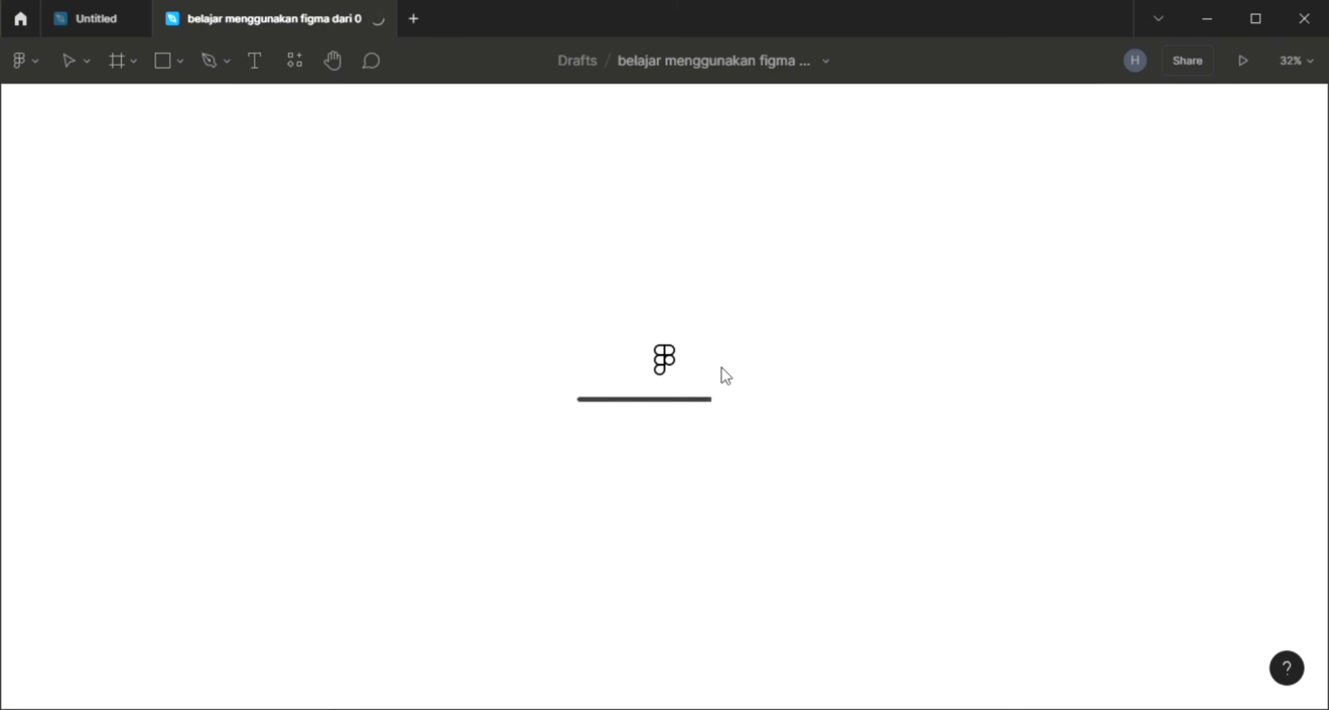
# - Select Vector 1, then Rectangle 1 to confirm its B20909 fill
pyautogui.scroll(2, 726, 376)
pyautogui.scroll(2, 726, 377)
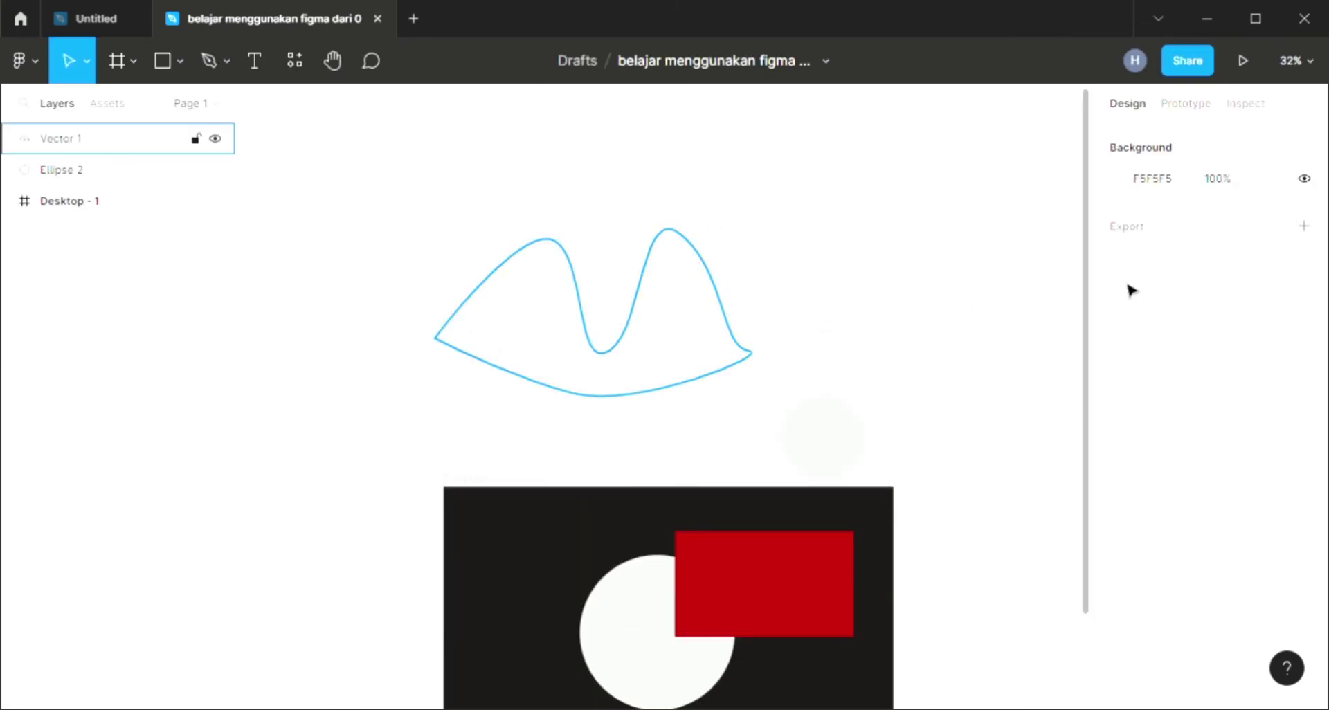
pyautogui.moveTo(1088, 352)
pyautogui.mouseDown()
pyautogui.moveTo(1086, 512)
pyautogui.moveTo(1032, 309)
pyautogui.mouseUp()
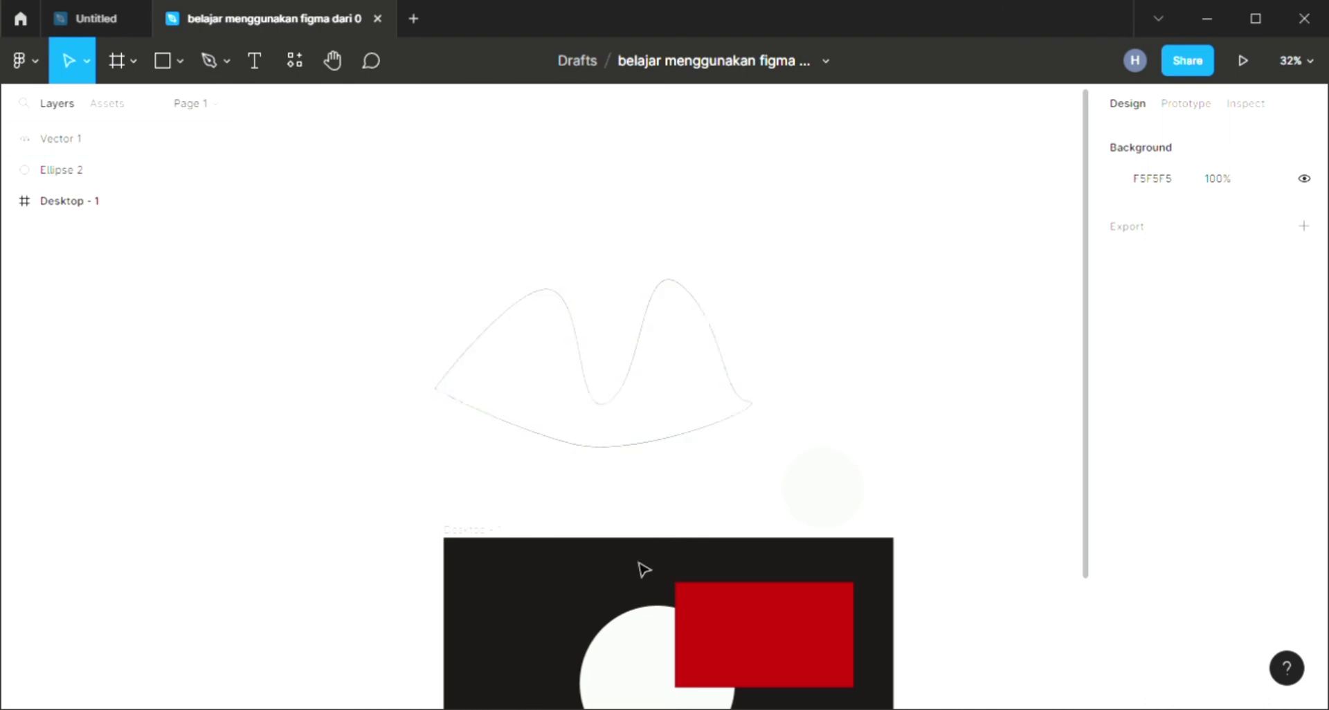
pyautogui.click(510, 328)
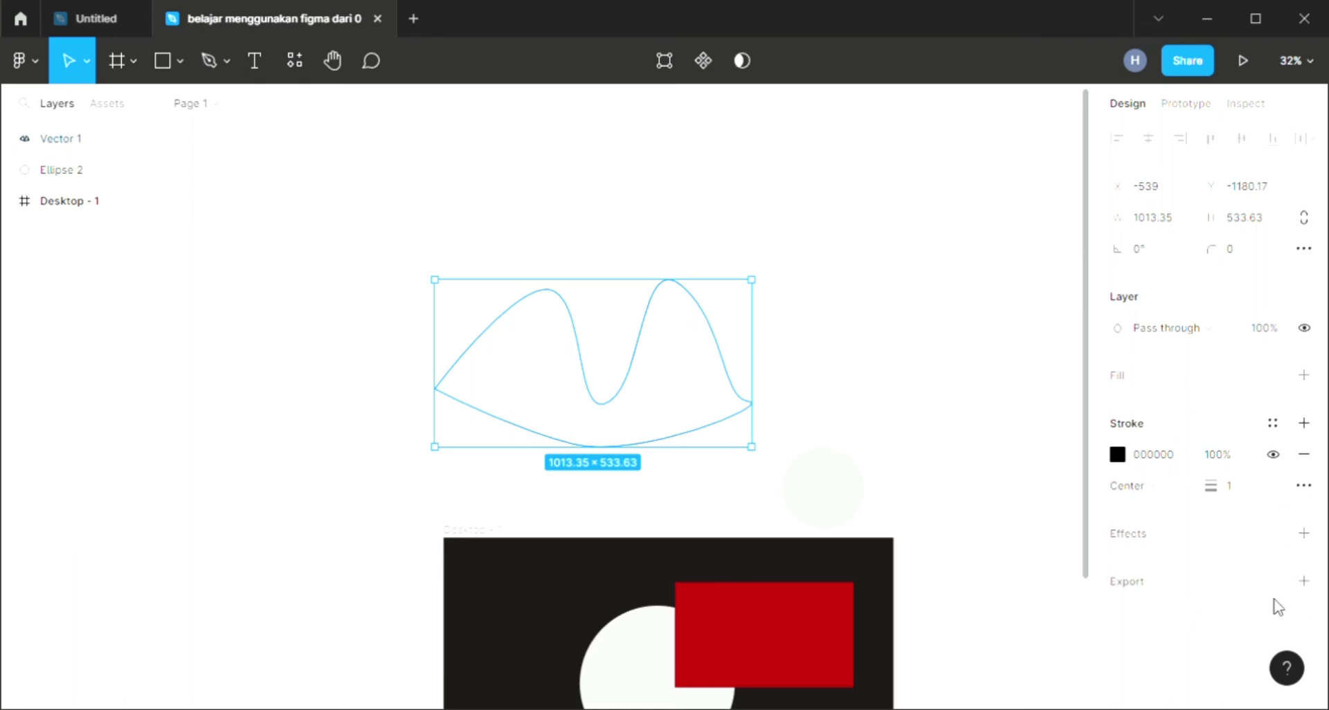
pyautogui.click(841, 635)
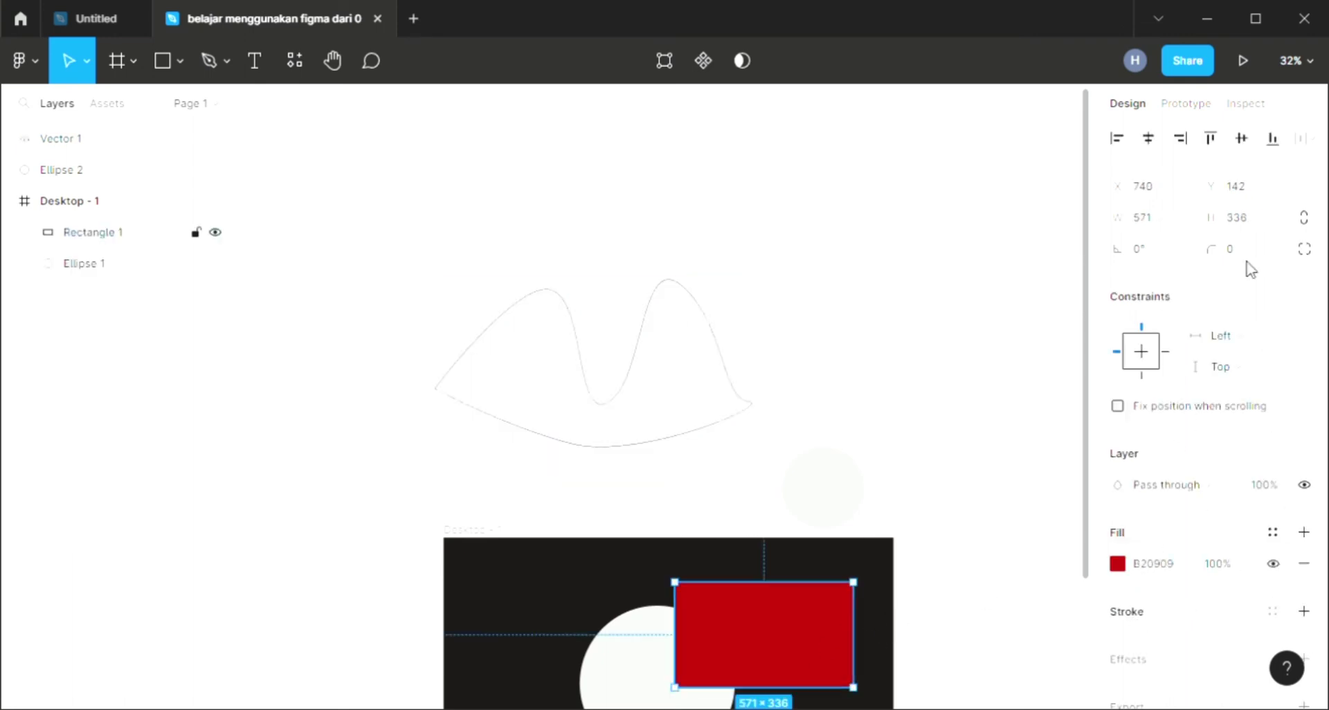